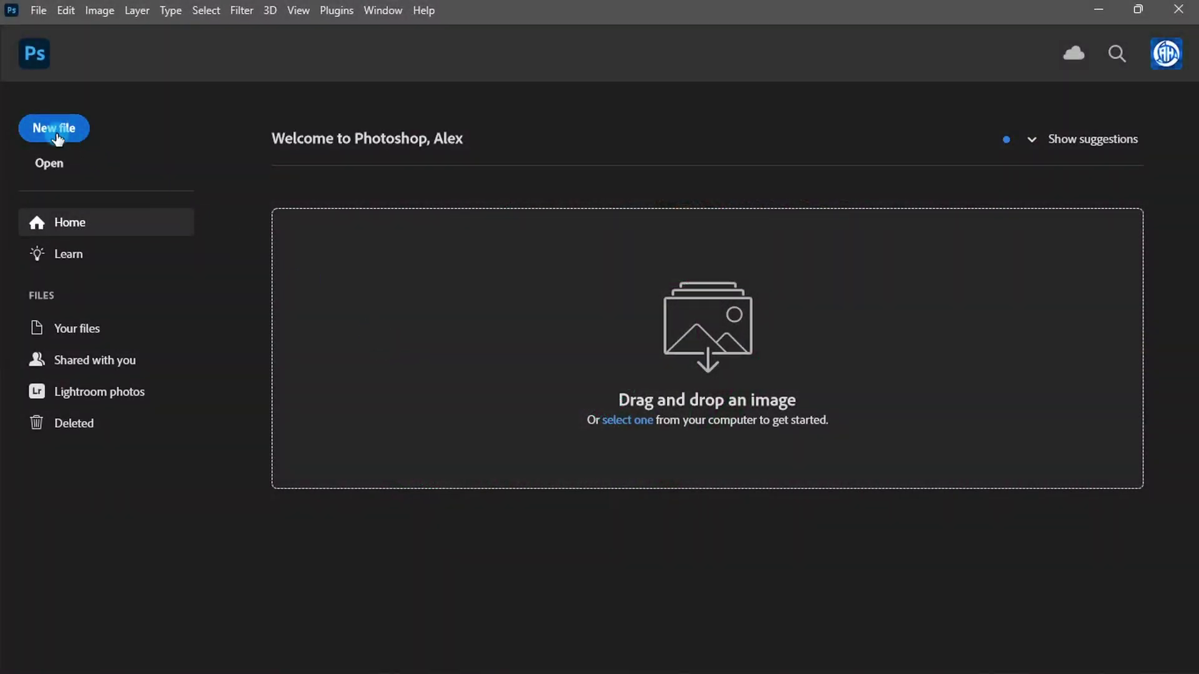
Start a new file from the home screen to reach the 874 x 1492 px, 300 ppi preset
{"action": "left_click", "coordinate": [55, 133]}
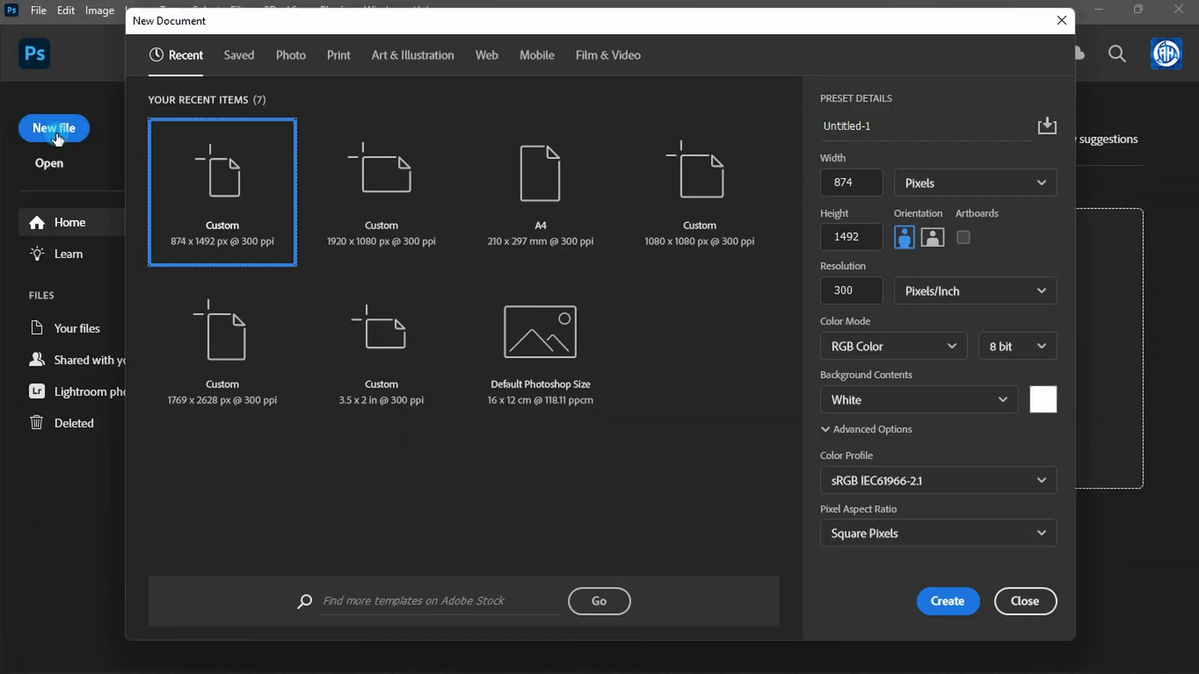
Name the 874 x 1492 px, 300 ppi document 'ID Card Design' and create it
{"action": "left_click", "coordinate": [823, 125]}
{"action": "type", "text": "ID Card Design"}
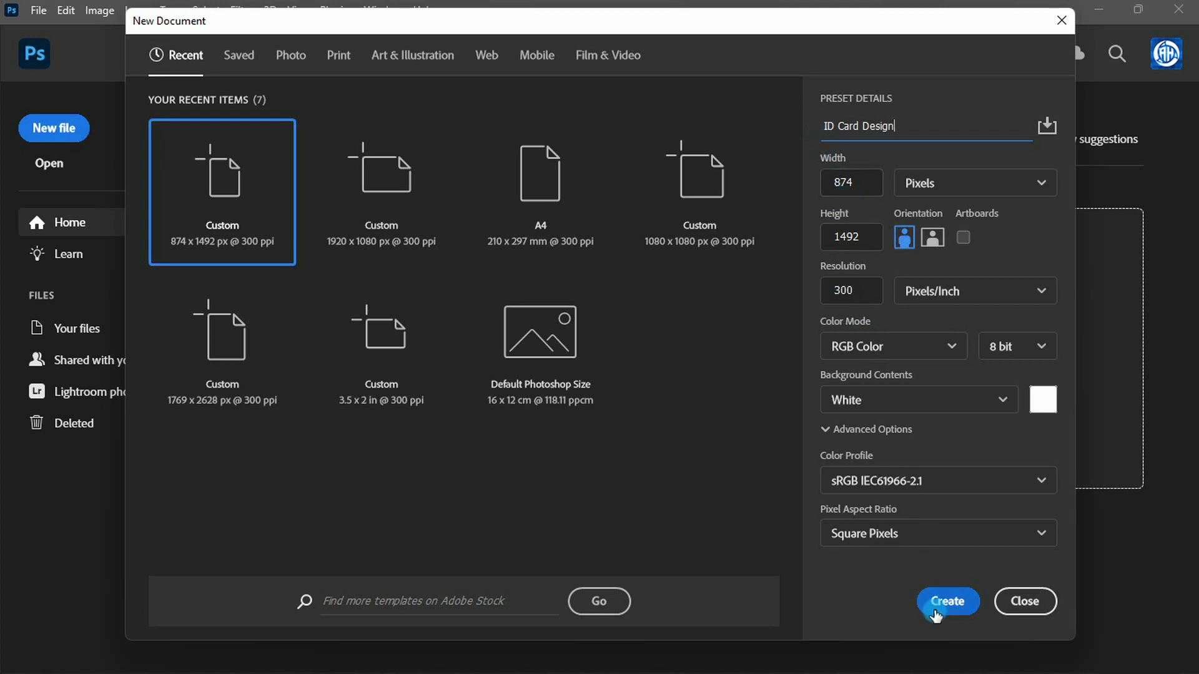
{"action": "left_click", "coordinate": [937, 603]}
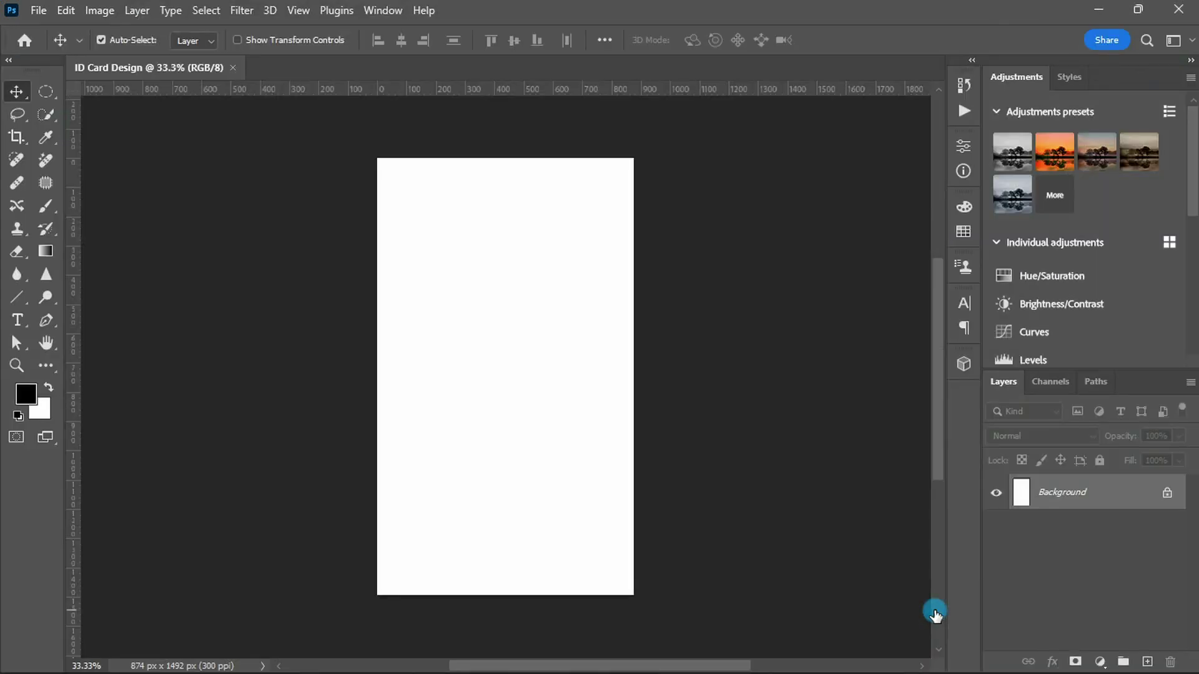
Add a Gradient fill layer with its style set to Radial
{"action": "left_click", "coordinate": [1085, 663]}
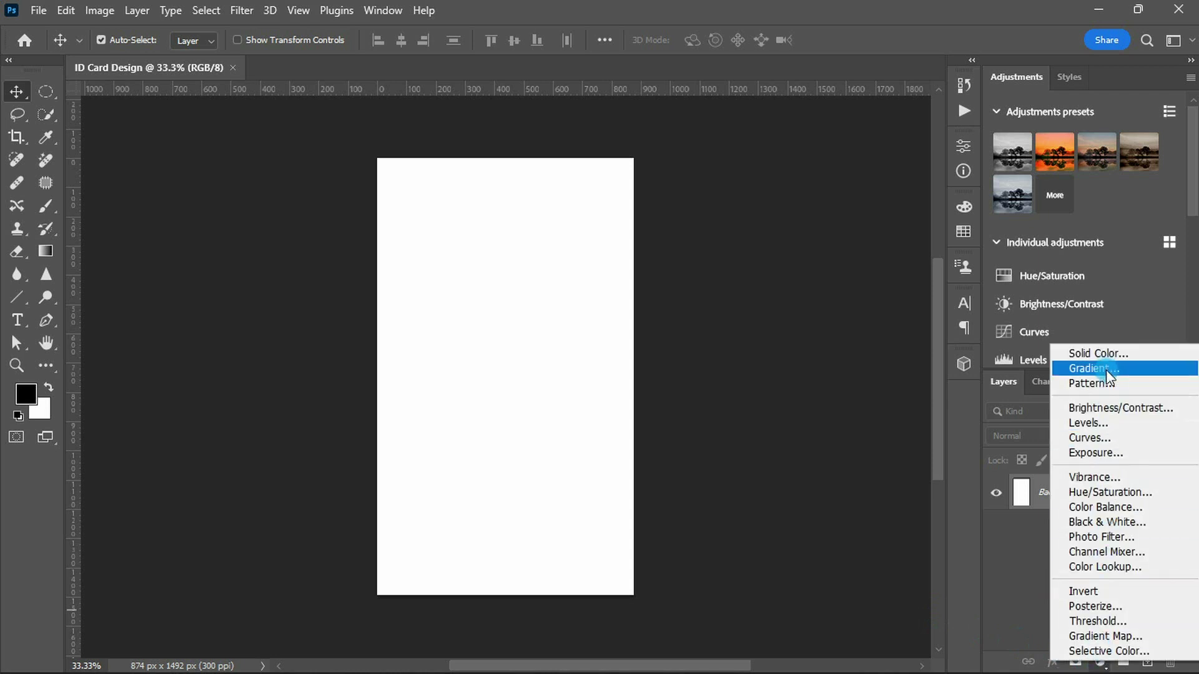
{"action": "left_click", "coordinate": [1107, 368]}
{"action": "left_click", "coordinate": [847, 185]}
{"action": "left_click", "coordinate": [837, 217]}
Set the gradient stops to a transparent crimson left stop and a 9b0c3d right stop
{"action": "left_click", "coordinate": [861, 164]}
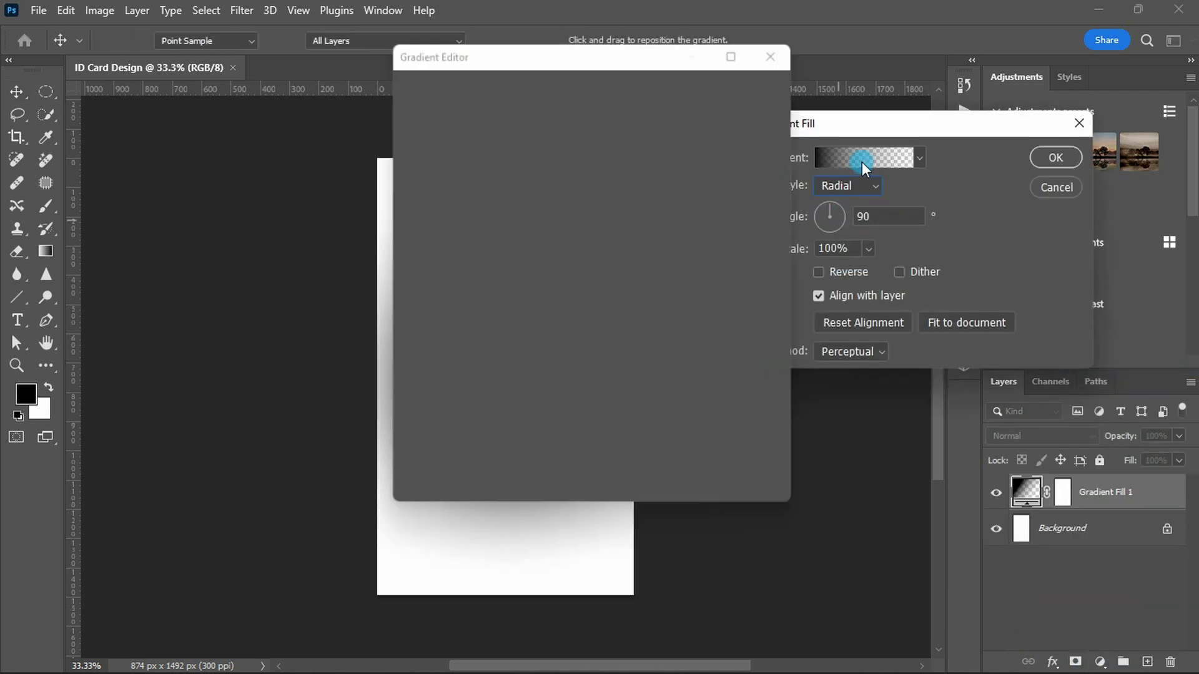
{"action": "double_click", "coordinate": [413, 384]}
{"action": "type", "text": "ff0"}
{"action": "type", "text": "e6194b"}
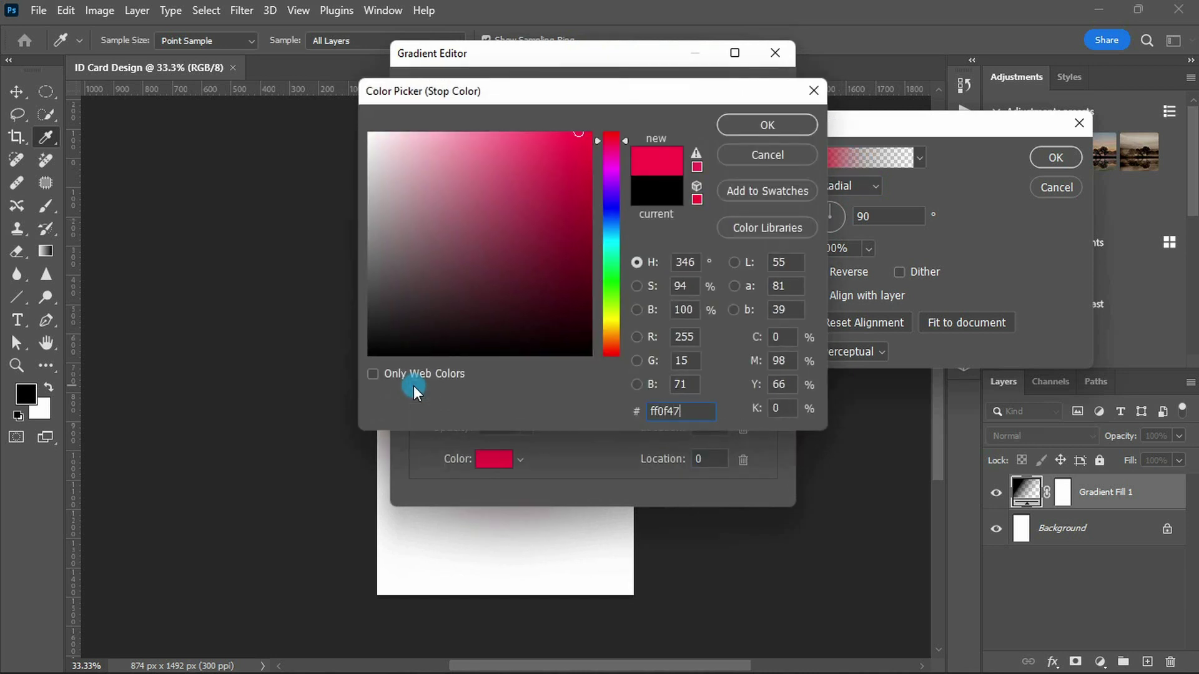
{"action": "key", "text": "Return"}
{"action": "left_click", "coordinate": [414, 341]}
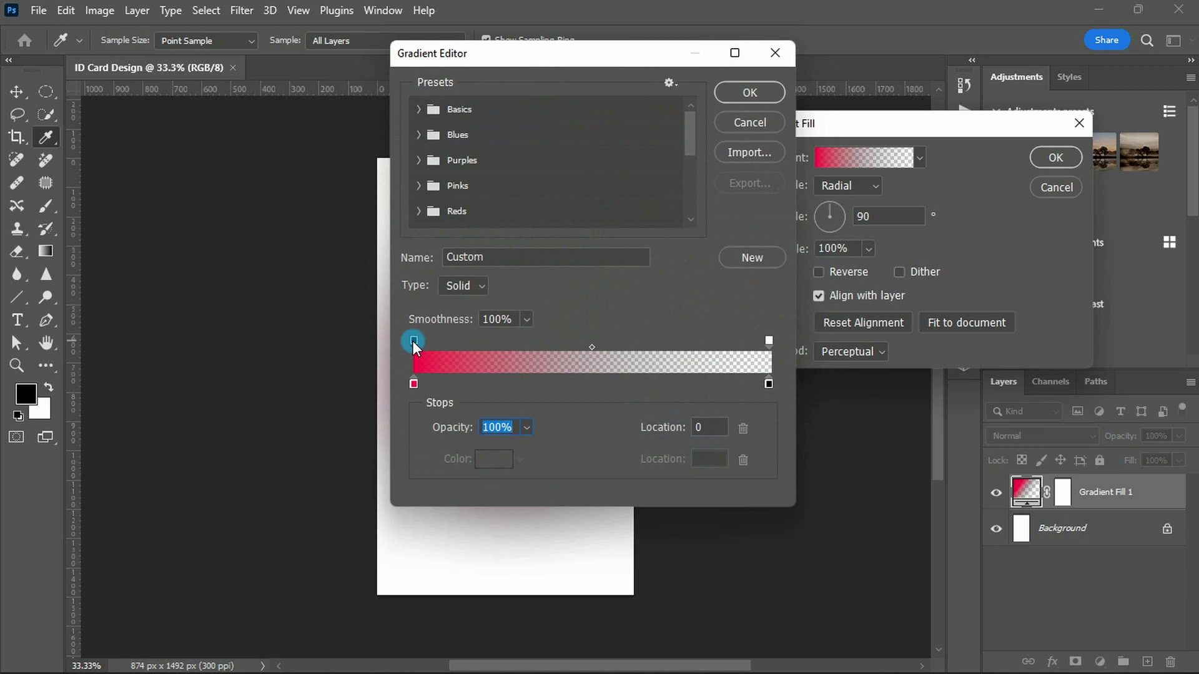
{"action": "type", "text": "0"}
{"action": "left_click", "coordinate": [770, 339]}
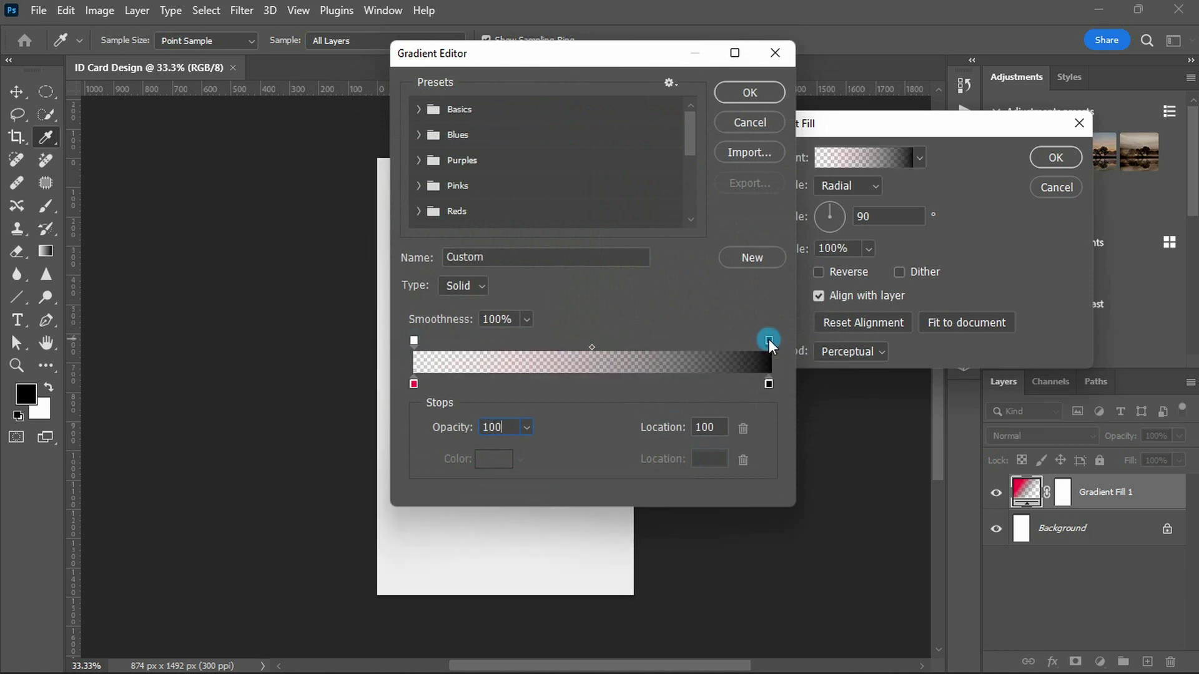
{"action": "double_click", "coordinate": [770, 384]}
{"action": "type", "text": "9b0c3d"}
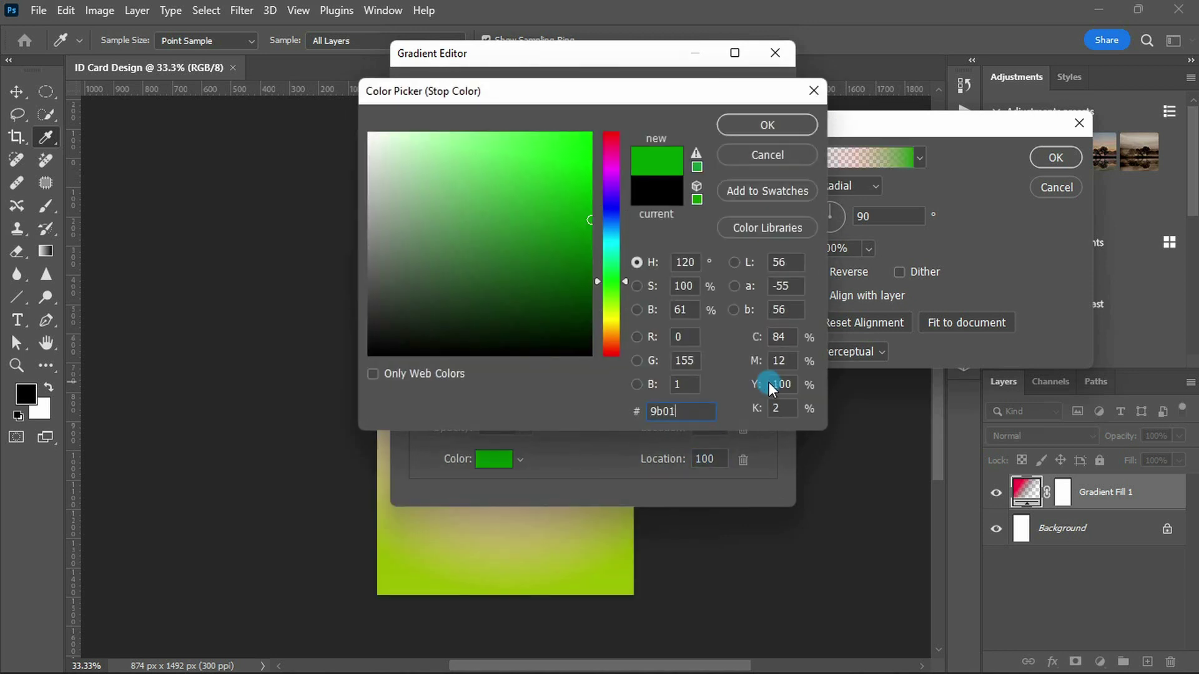
{"action": "key", "text": "Return"}
{"action": "key", "text": "Return"}
{"action": "left_click", "coordinate": [831, 249]}
Scale the gradient to 175%, shift its light centre toward the lower-left, and commit
{"action": "type", "text": "175"}
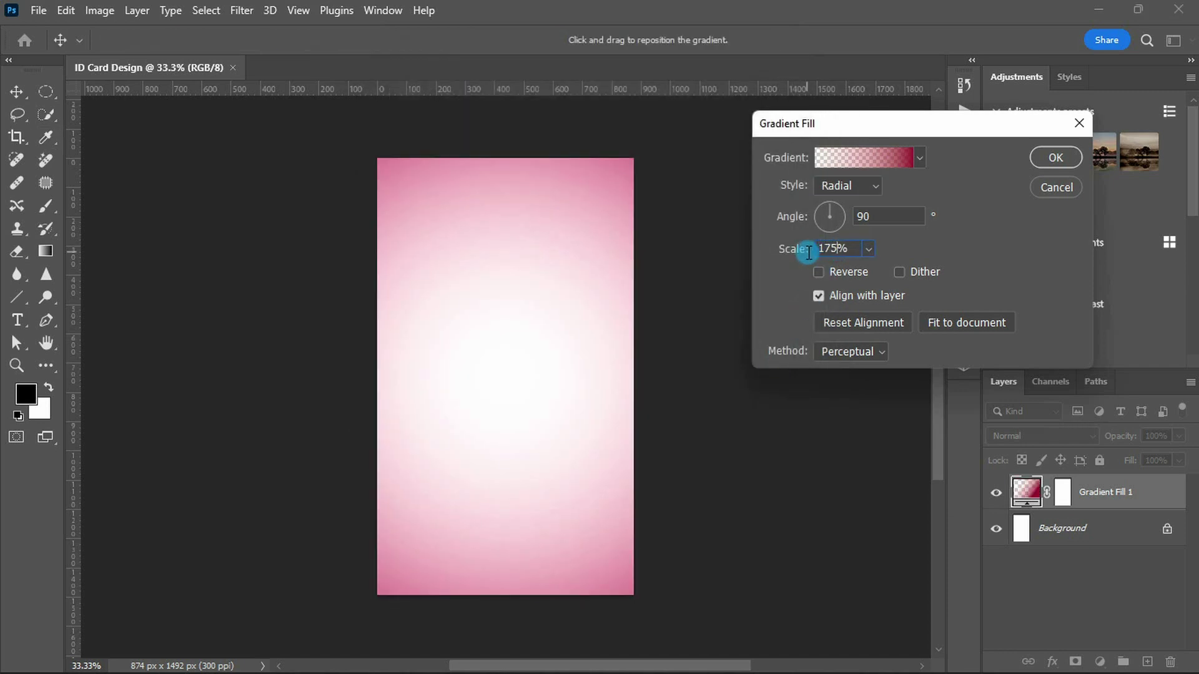
{"action": "type", "text": "150"}
{"action": "mouse_move", "coordinate": [494, 375]}
{"action": "left_mouse_down"}
{"action": "mouse_move", "coordinate": [431, 459]}
{"action": "mouse_move", "coordinate": [461, 445]}
{"action": "left_mouse_up"}
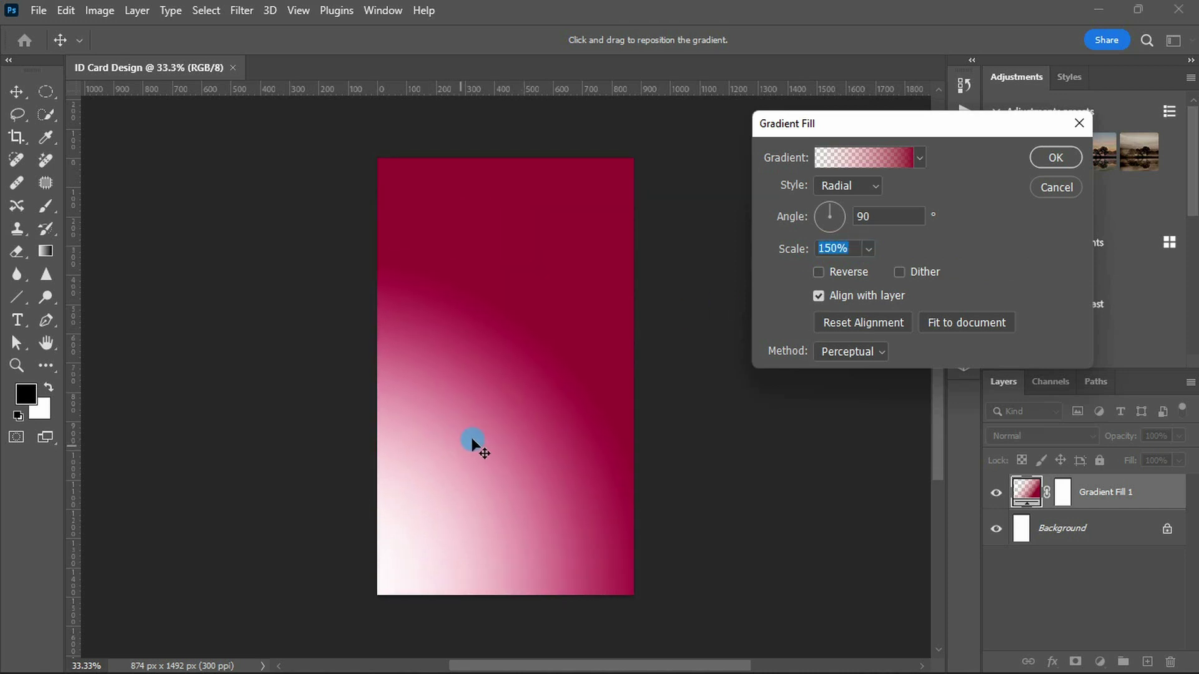
{"action": "left_click_drag", "start_coordinate": [872, 268], "coordinate": [871, 270]}
{"action": "left_click", "coordinate": [837, 249]}
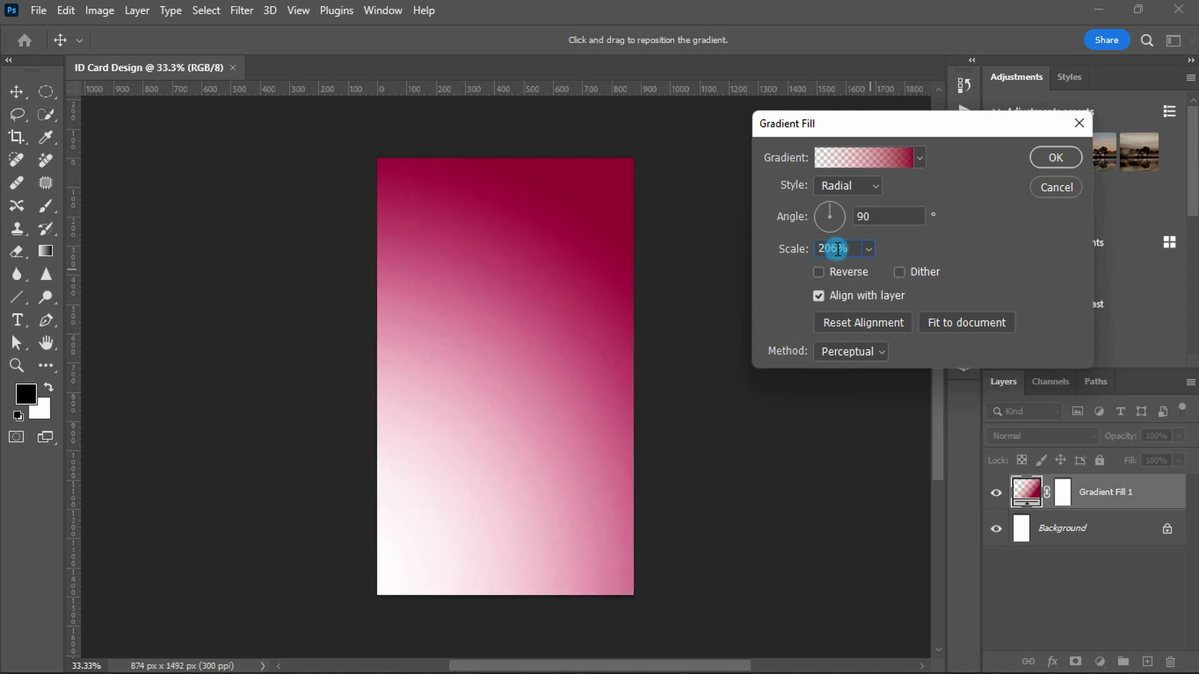
{"action": "left_click_drag", "start_coordinate": [796, 250], "coordinate": [792, 250]}
{"action": "mouse_move", "coordinate": [506, 417]}
{"action": "left_mouse_down"}
{"action": "mouse_move", "coordinate": [437, 462]}
{"action": "mouse_move", "coordinate": [535, 308]}
{"action": "mouse_move", "coordinate": [429, 524]}
{"action": "mouse_move", "coordinate": [439, 499]}
{"action": "mouse_move", "coordinate": [429, 487]}
{"action": "mouse_move", "coordinate": [444, 488]}
{"action": "mouse_move", "coordinate": [433, 526]}
{"action": "mouse_move", "coordinate": [450, 506]}
{"action": "left_mouse_up"}
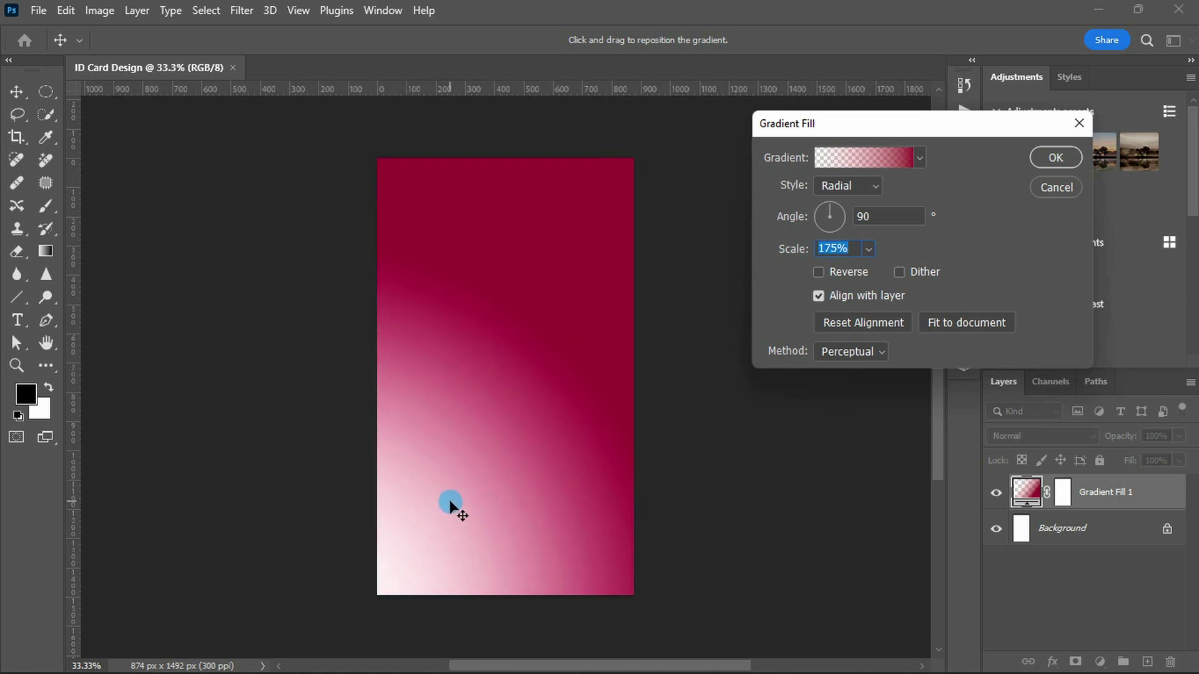
{"action": "key", "text": "Return"}
{"action": "scroll", "coordinate": [509, 430], "scroll_direction": "up", "scroll_amount": 2}
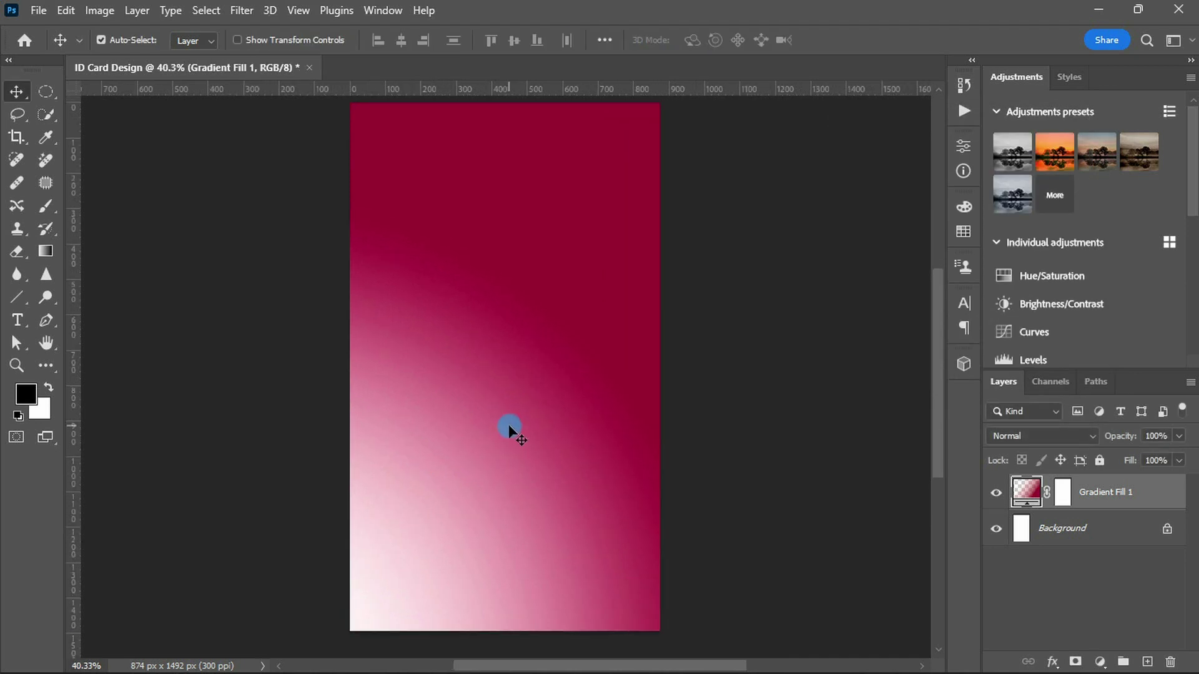
Draw an 874 x 271 px rectangle fitted to the card's bottom edge
{"action": "left_click", "coordinate": [16, 297]}
{"action": "right_click", "coordinate": [16, 298]}
{"action": "left_click", "coordinate": [94, 294]}
{"action": "left_click_drag", "start_coordinate": [346, 491], "coordinate": [666, 638]}
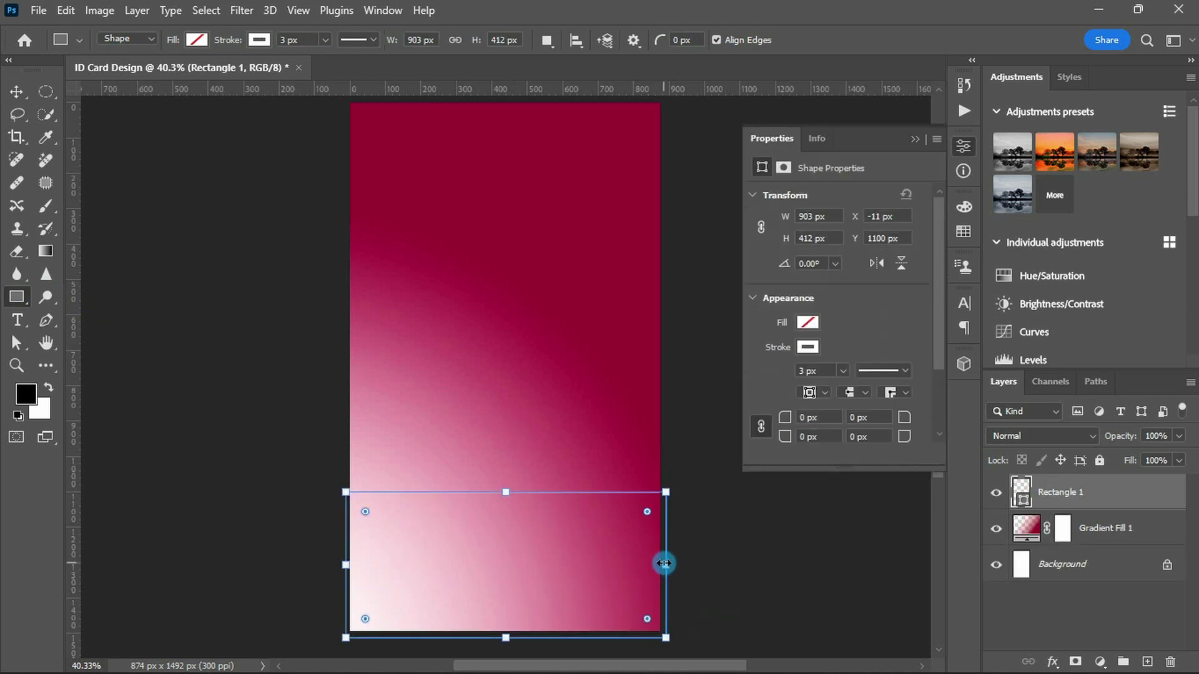
{"action": "left_click_drag", "start_coordinate": [666, 565], "coordinate": [659, 565]}
{"action": "left_click_drag", "start_coordinate": [351, 566], "coordinate": [350, 564]}
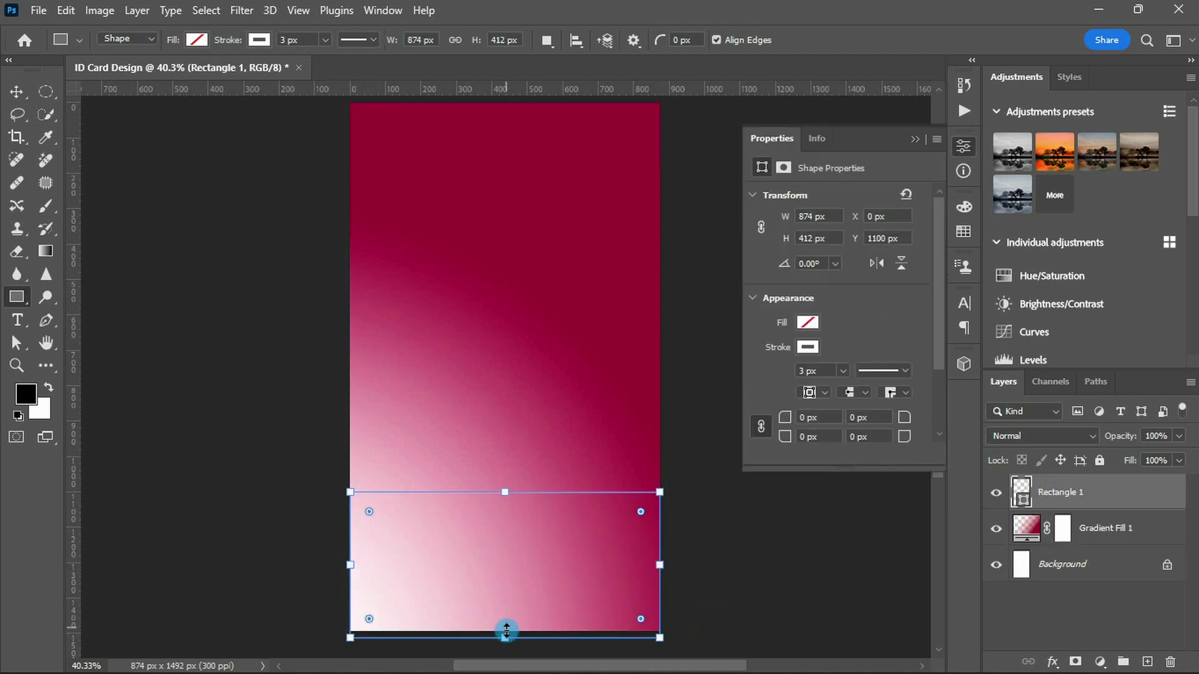
{"action": "left_click_drag", "start_coordinate": [504, 637], "coordinate": [504, 630]}
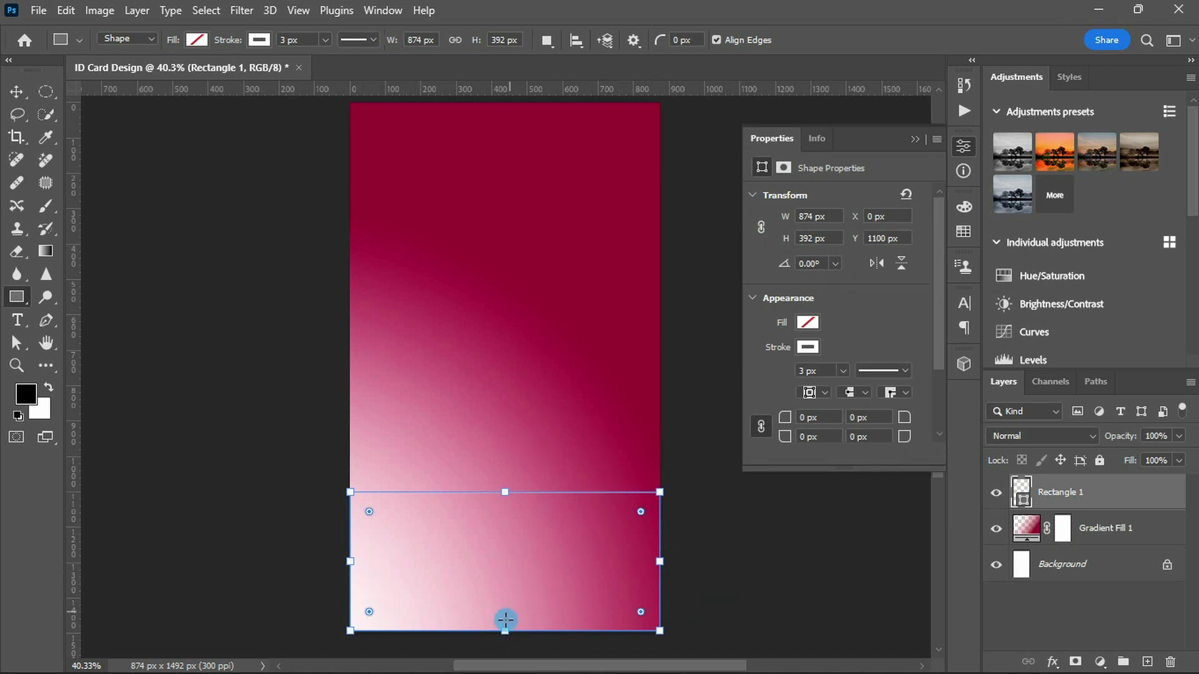
{"action": "left_click_drag", "start_coordinate": [516, 496], "coordinate": [506, 539]}
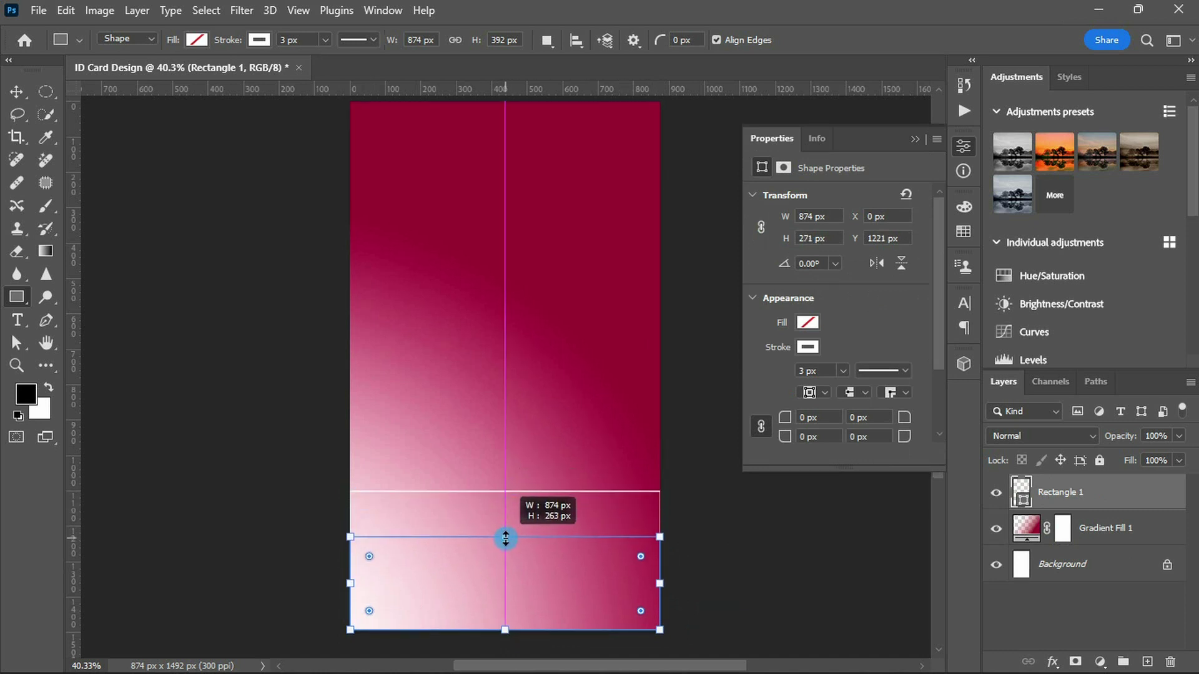
{"action": "left_click", "coordinate": [775, 361]}
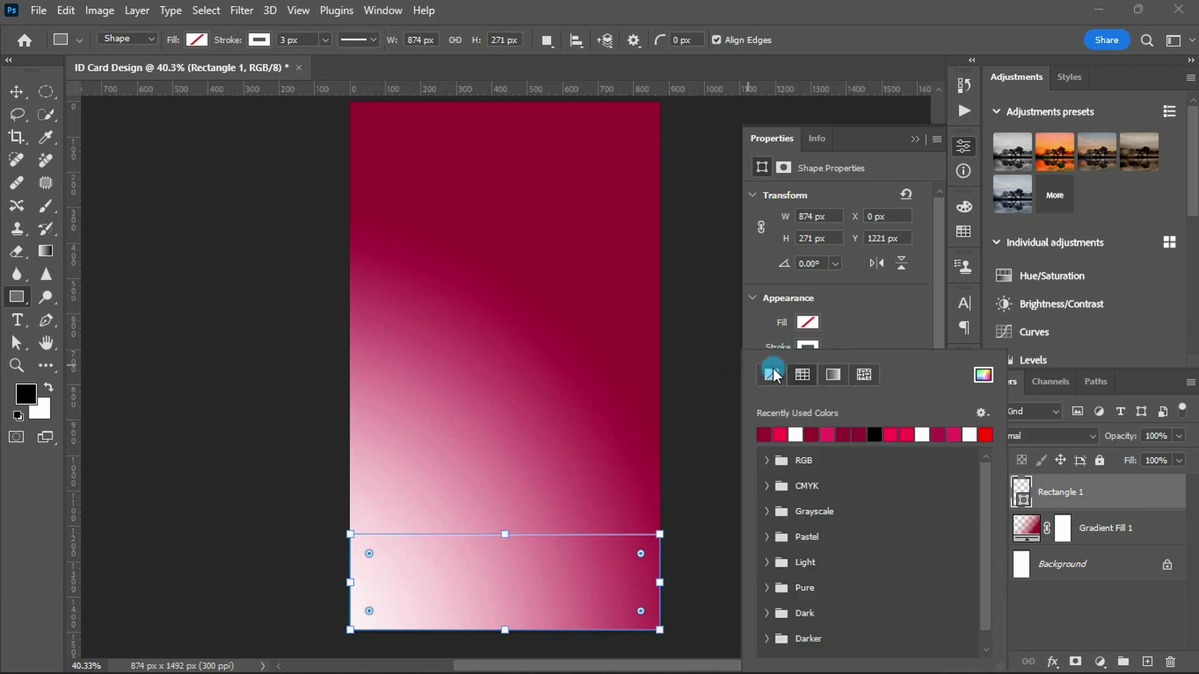
Fill the rectangle with a linear gradient from ed2563 to 99002e
{"action": "left_click", "coordinate": [799, 325]}
{"action": "left_click", "coordinate": [832, 355]}
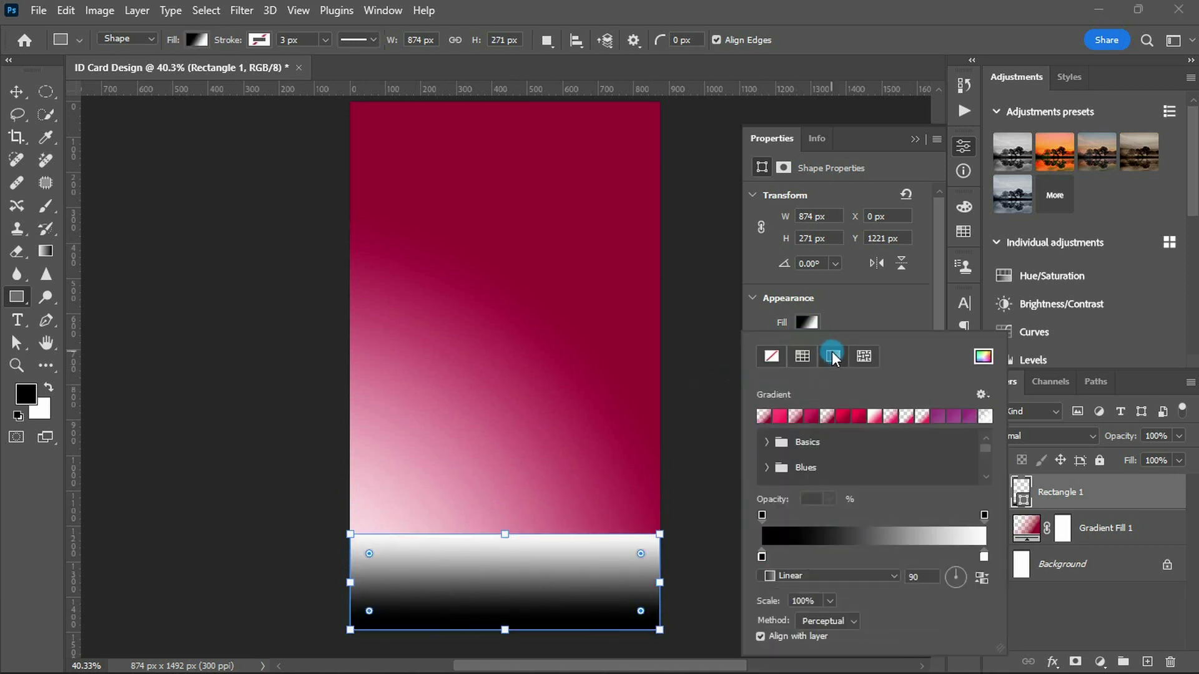
{"action": "double_click", "coordinate": [759, 552]}
{"action": "type", "text": "ed2563"}
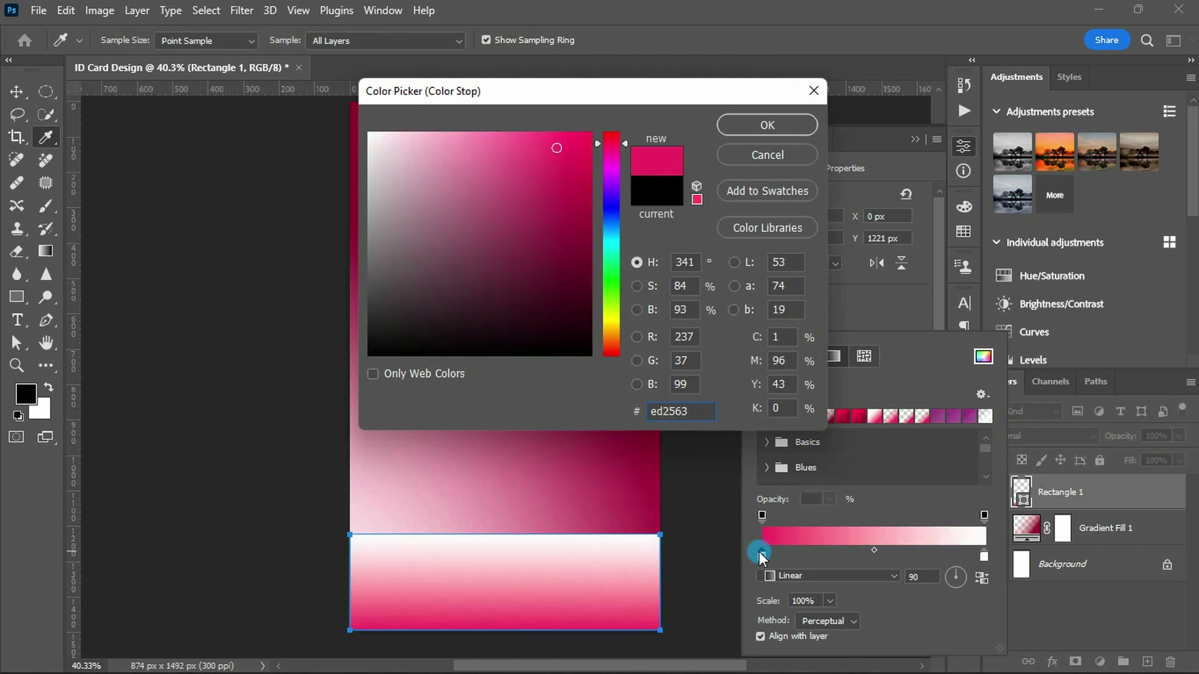
{"action": "key", "text": "Return"}
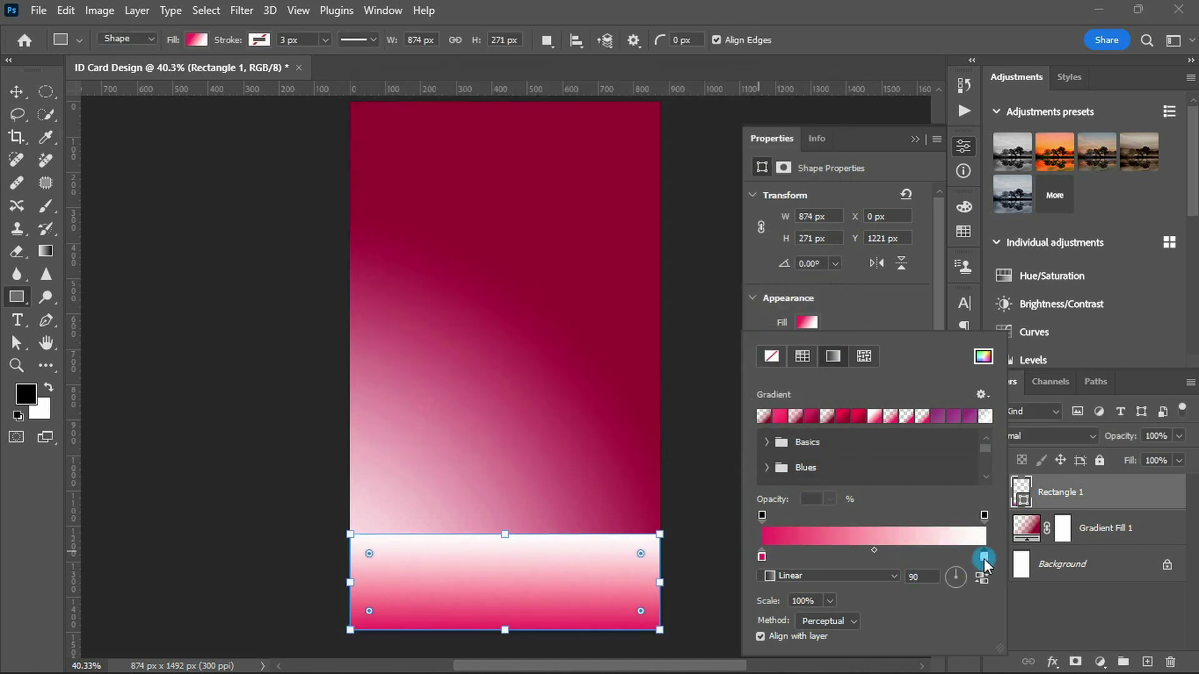
{"action": "double_click", "coordinate": [984, 557]}
{"action": "type", "text": "9900"}
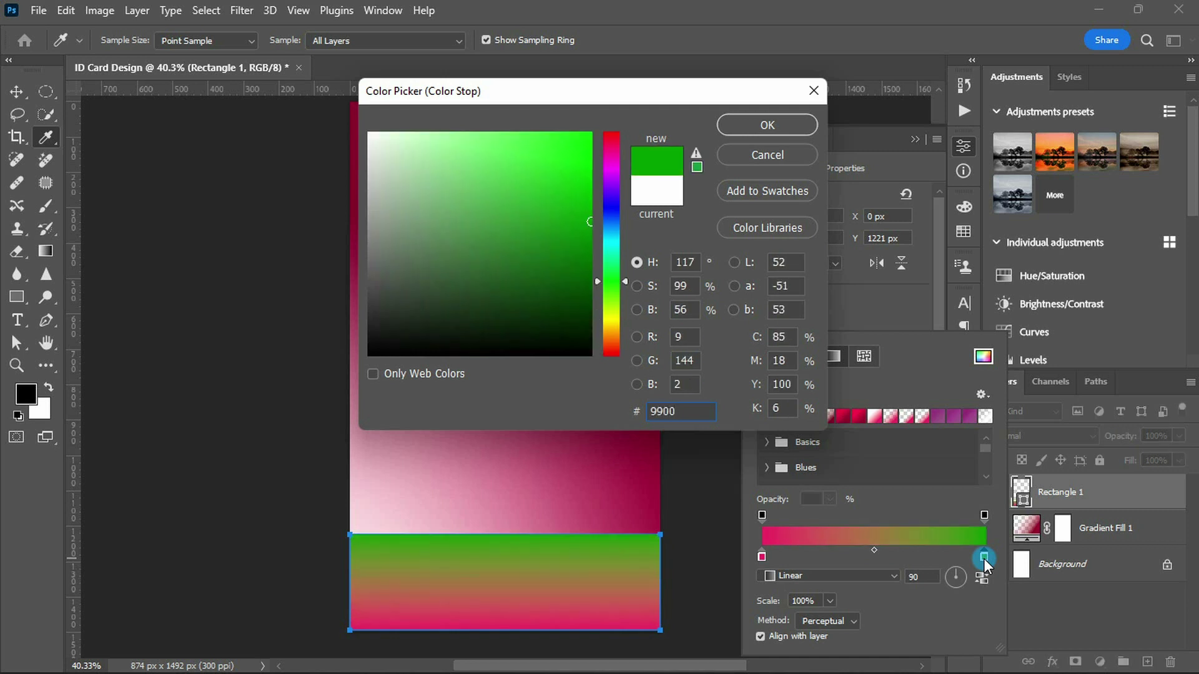
{"action": "type", "text": "2e"}
{"action": "key", "text": "Return"}
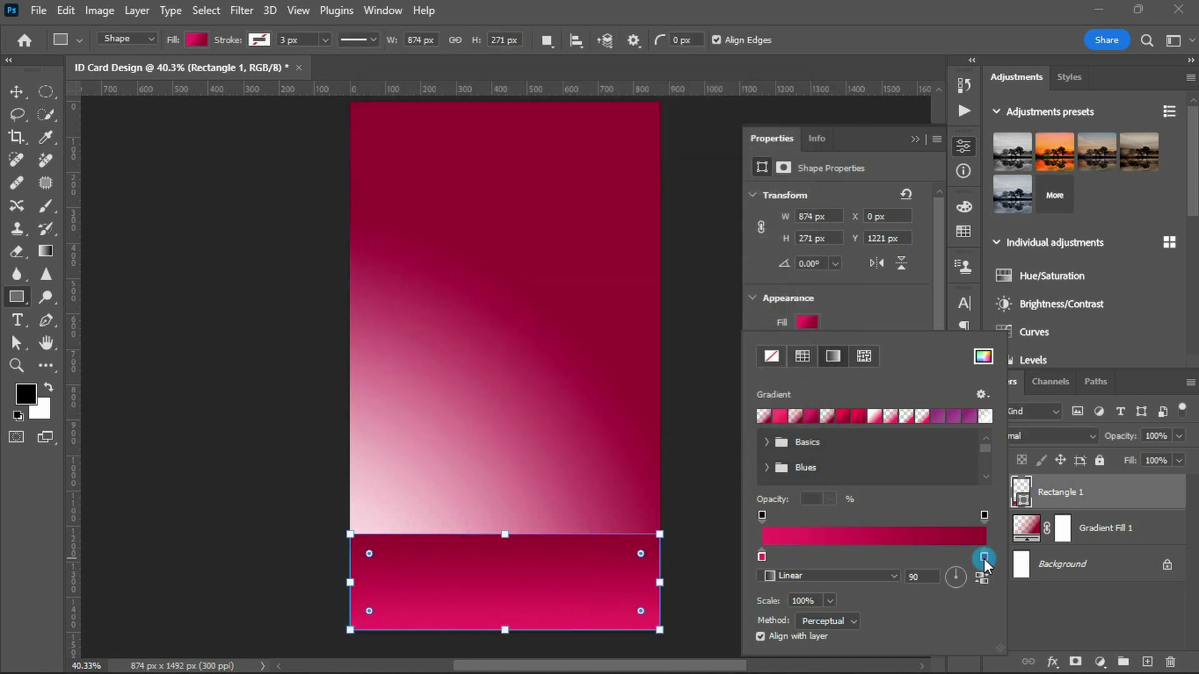
{"action": "key", "text": "Return"}
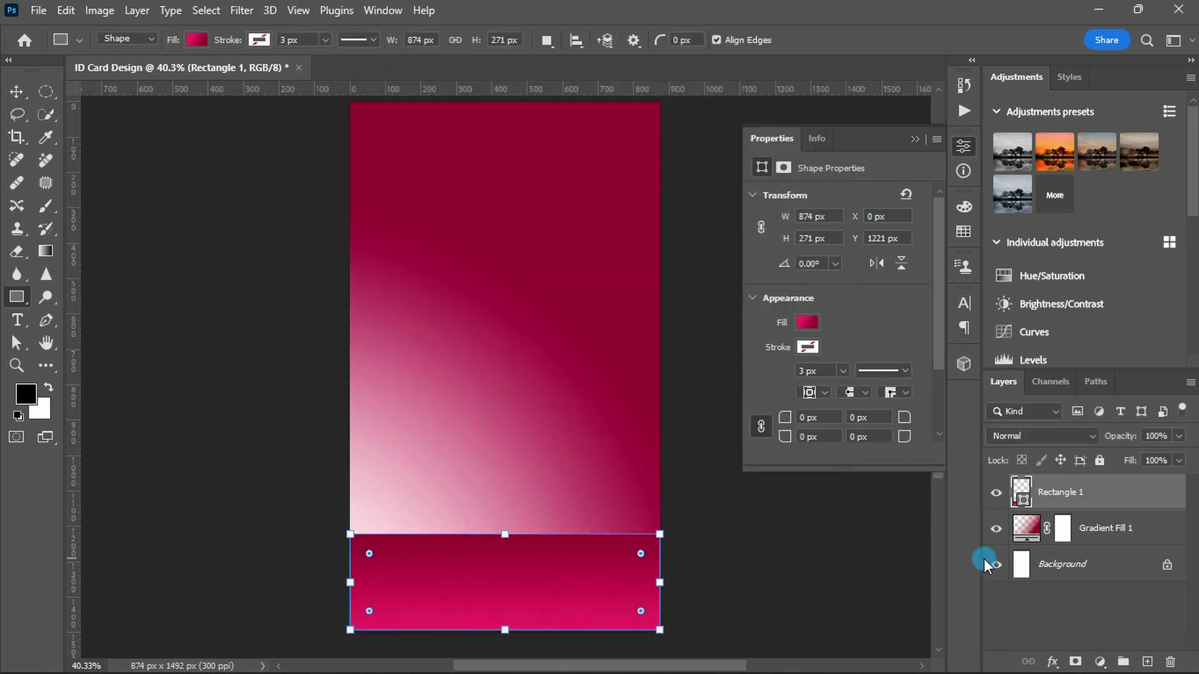
{"action": "key", "text": "ctrl+t"}
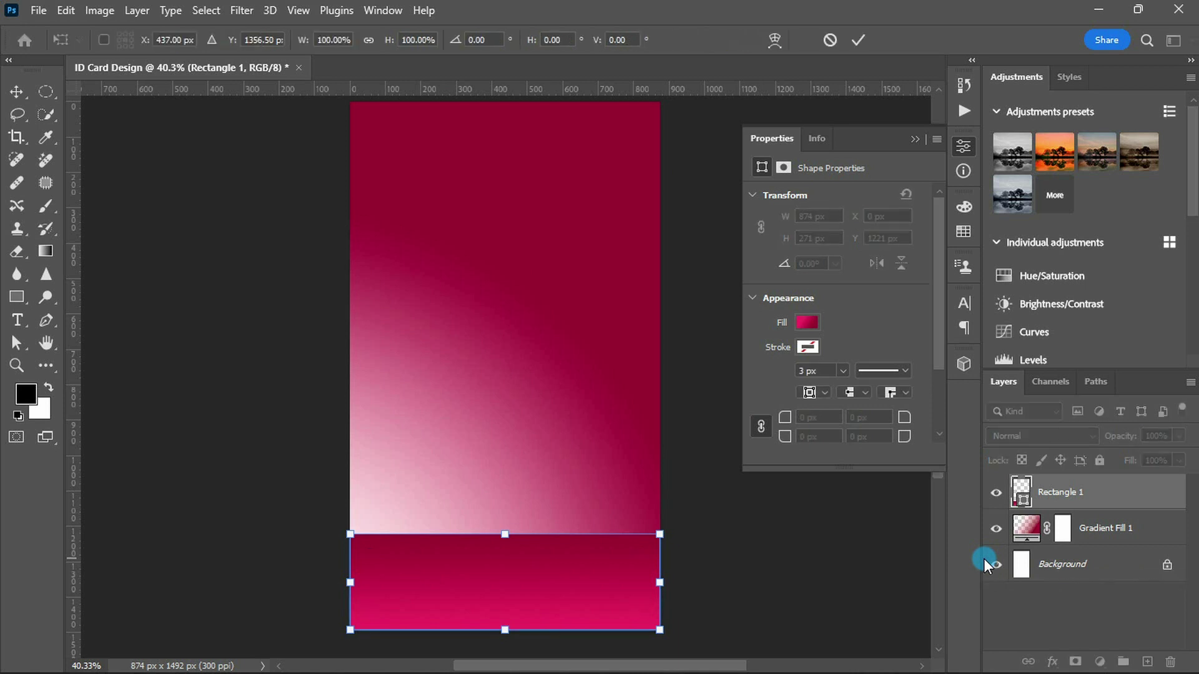
Warp the rectangle into a wave with a Flag preset, then duplicate it with Ctrl+J
{"action": "left_click", "coordinate": [775, 42]}
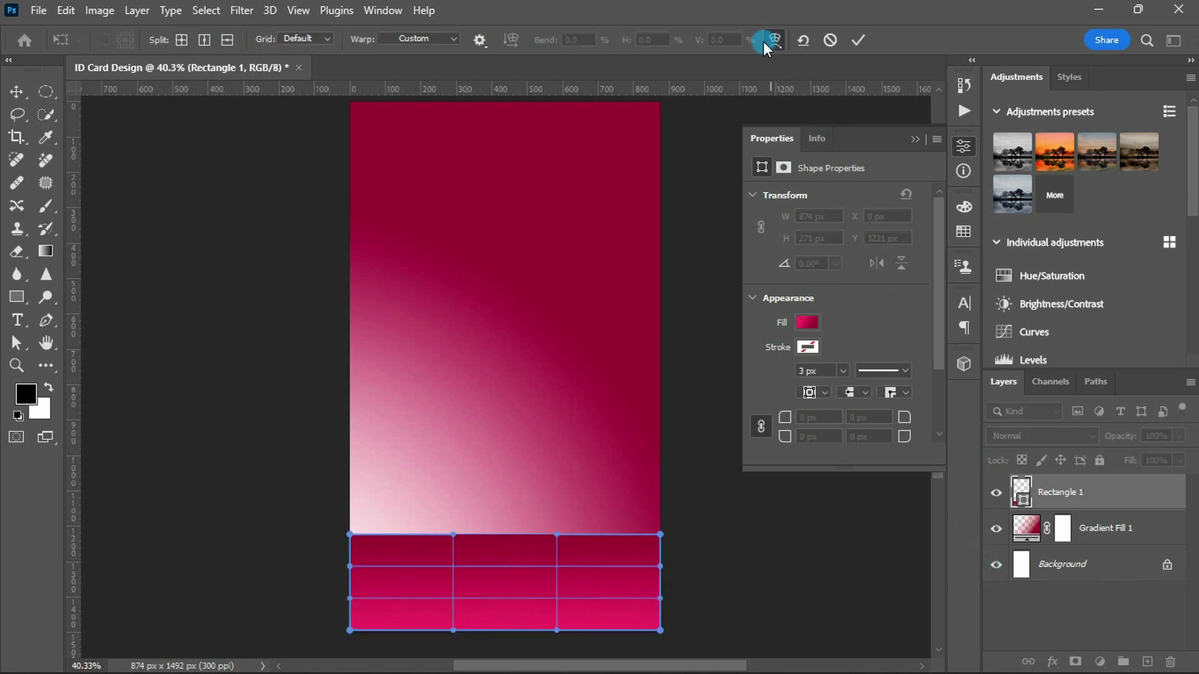
{"action": "left_click", "coordinate": [437, 38]}
{"action": "left_click", "coordinate": [405, 202]}
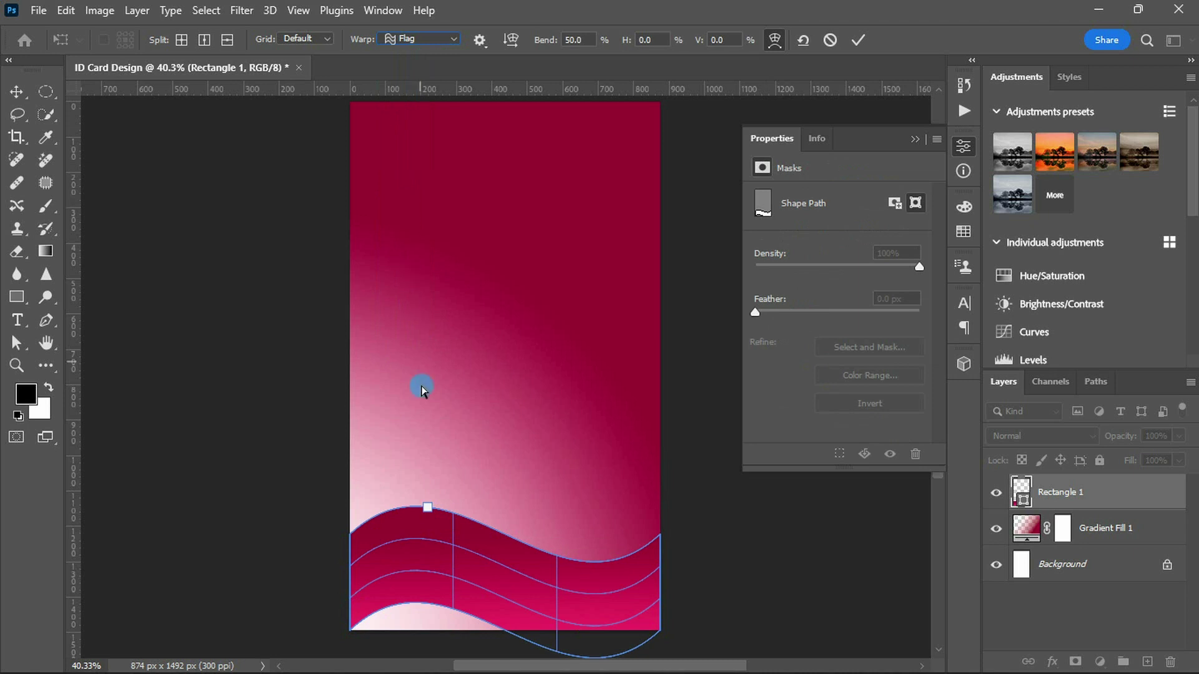
{"action": "left_click_drag", "start_coordinate": [428, 507], "coordinate": [428, 521]}
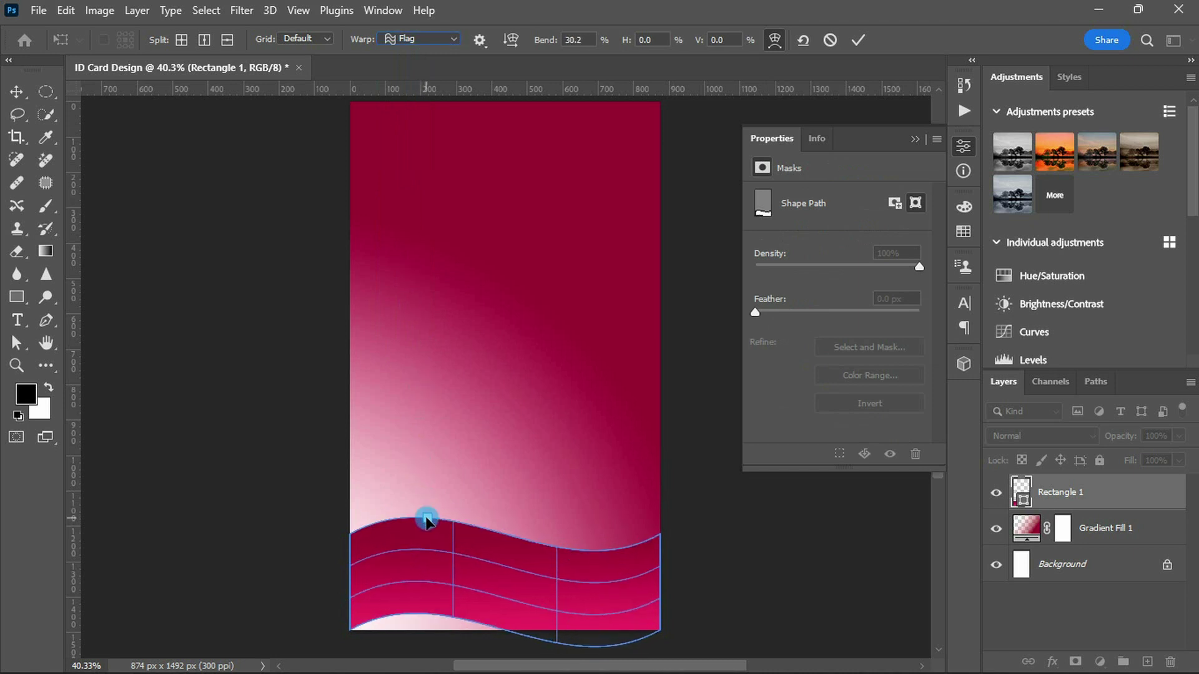
{"action": "left_click_drag", "start_coordinate": [485, 576], "coordinate": [501, 578]}
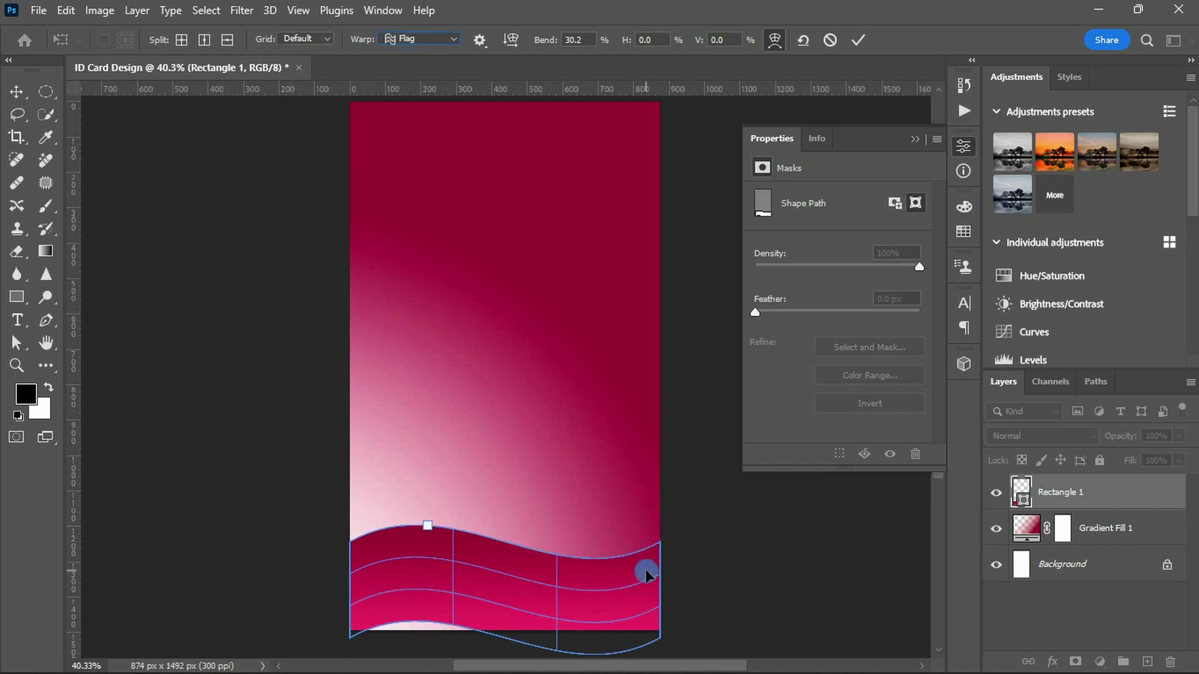
{"action": "key", "text": "Return"}
{"action": "key", "text": "Return"}
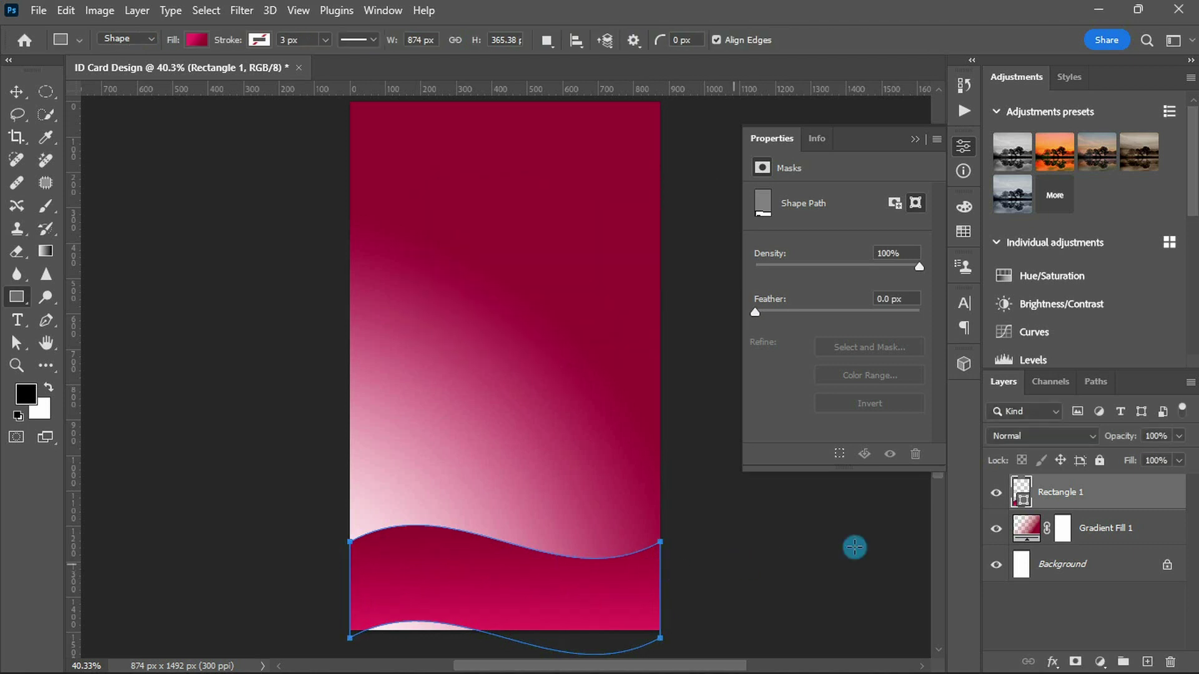
{"action": "key", "text": "ctrl+j"}
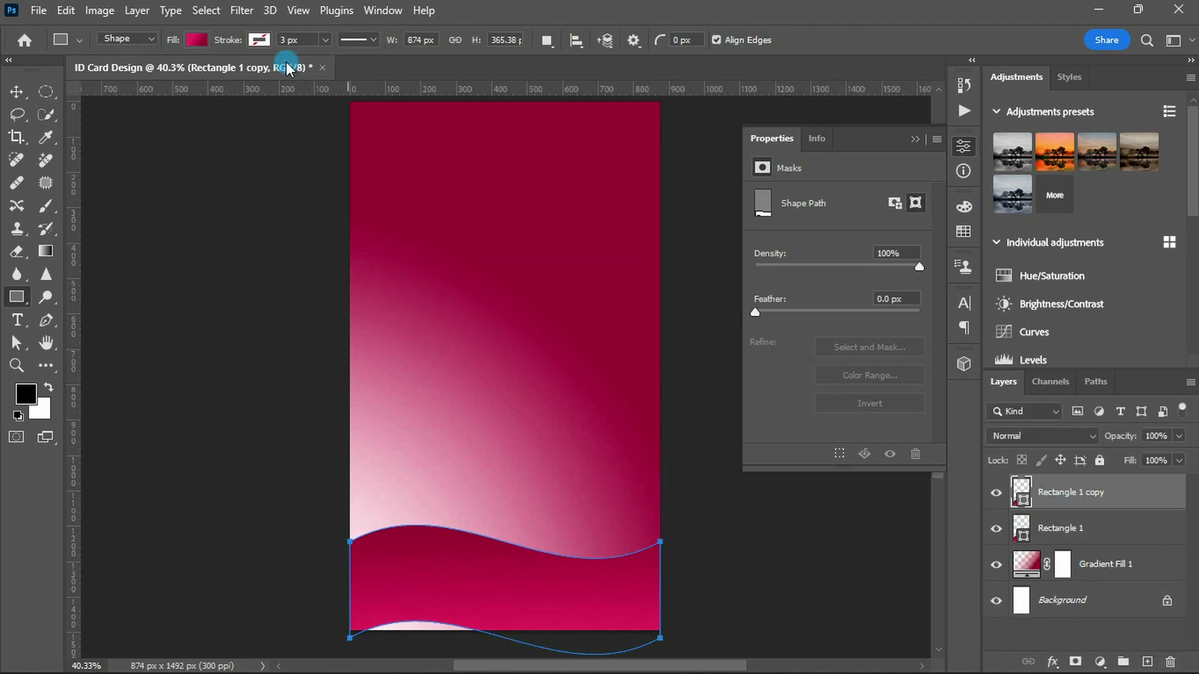
Give the copied wave a white 10 px stroke and reverse its fill gradient
{"action": "left_click", "coordinate": [256, 42]}
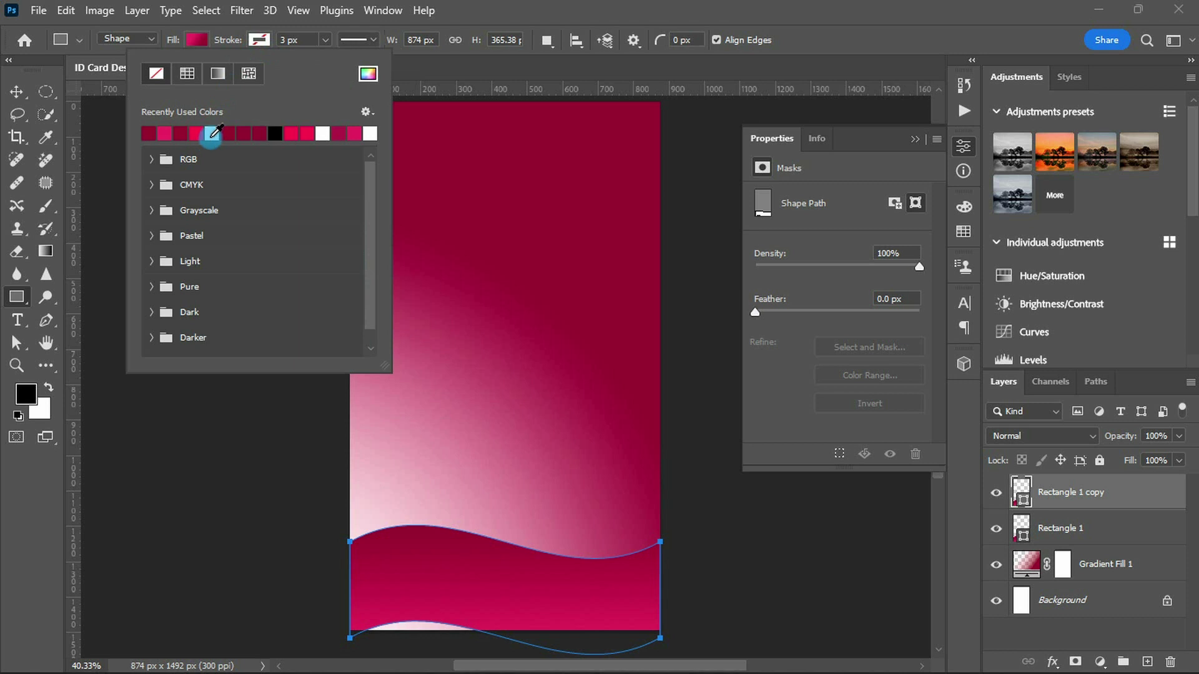
{"action": "left_click", "coordinate": [209, 133]}
{"action": "left_click", "coordinate": [260, 39]}
{"action": "type", "text": "10"}
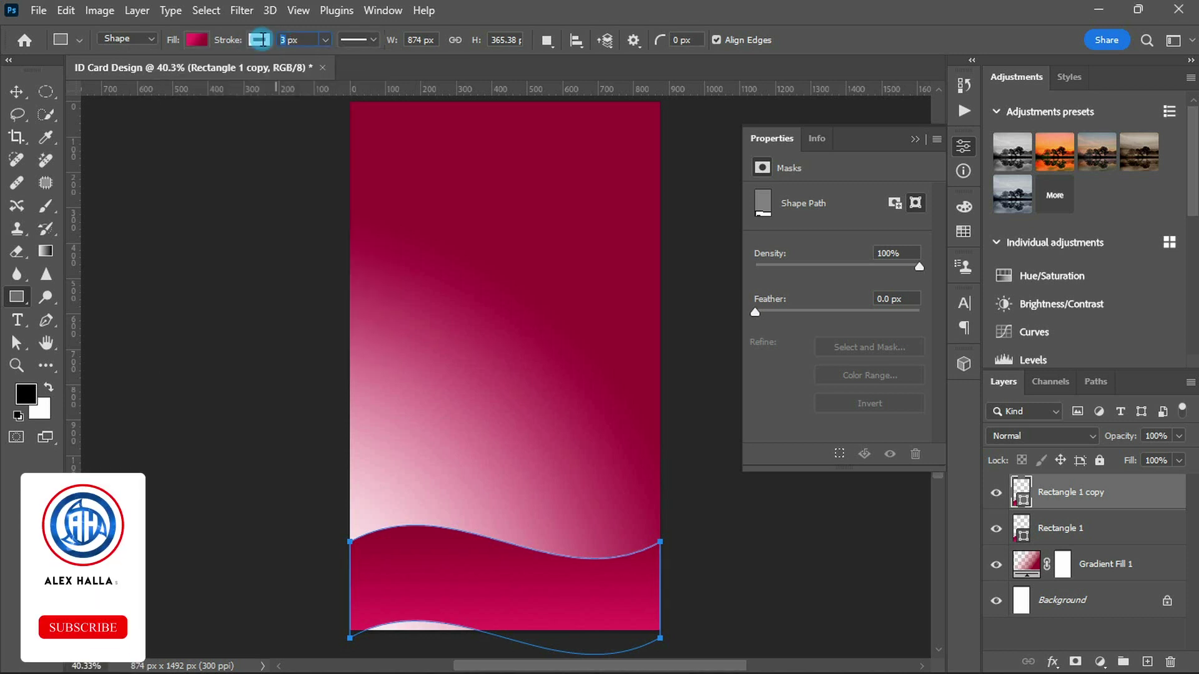
{"action": "key", "text": "Return"}
{"action": "left_click", "coordinate": [198, 40]}
{"action": "left_click", "coordinate": [304, 294]}
{"action": "left_click", "coordinate": [356, 348]}
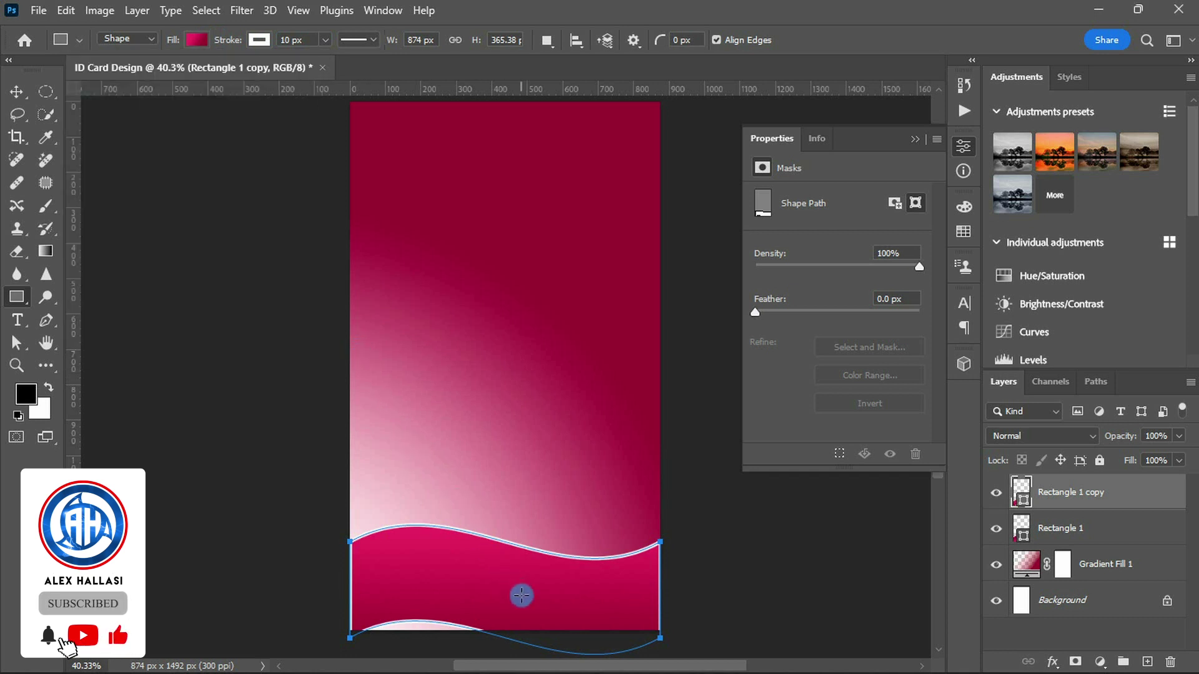
Move the copied wave down about 42 px and stretch it slightly wider
{"action": "key", "text": "ctrl+t"}
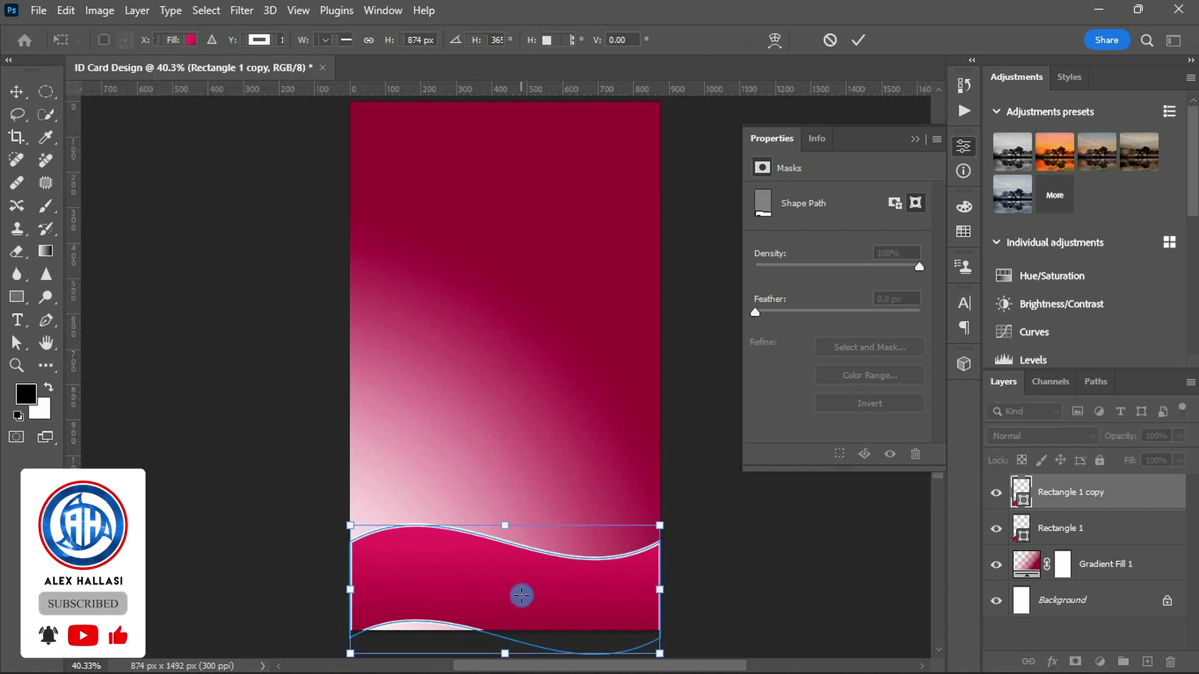
{"action": "left_click_drag", "start_coordinate": [514, 570], "coordinate": [516, 591]}
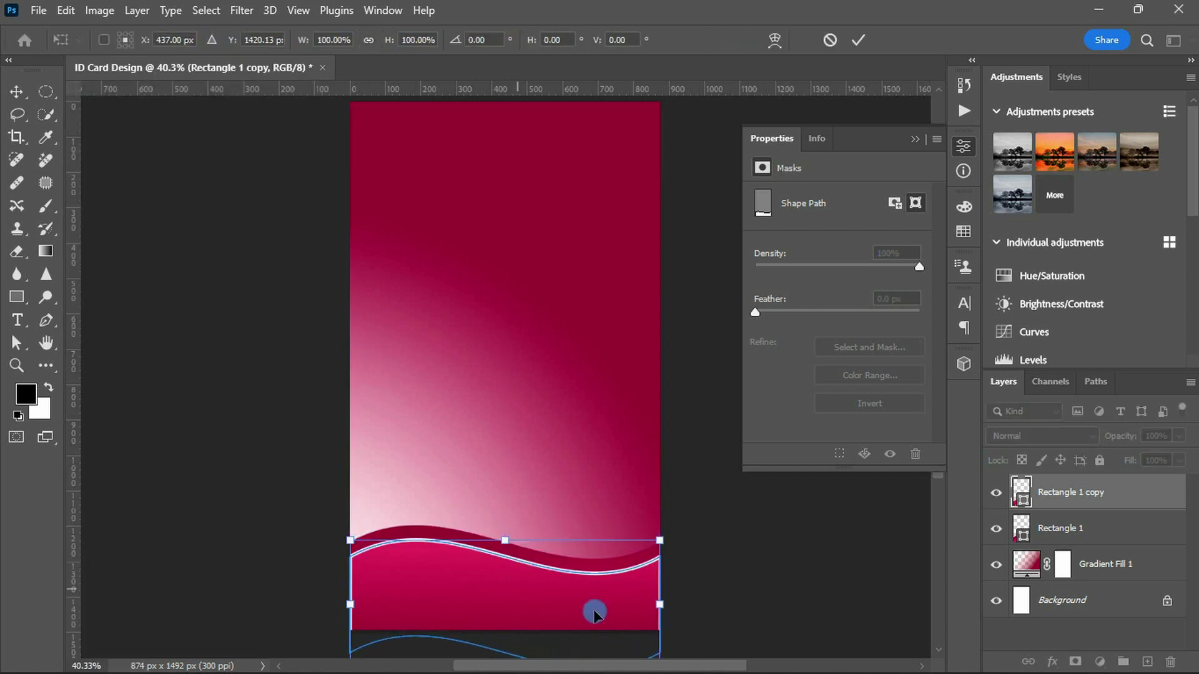
{"action": "left_click_drag", "start_coordinate": [658, 605], "coordinate": [674, 605]}
{"action": "scroll", "coordinate": [500, 594], "scroll_direction": "up", "scroll_amount": 2}
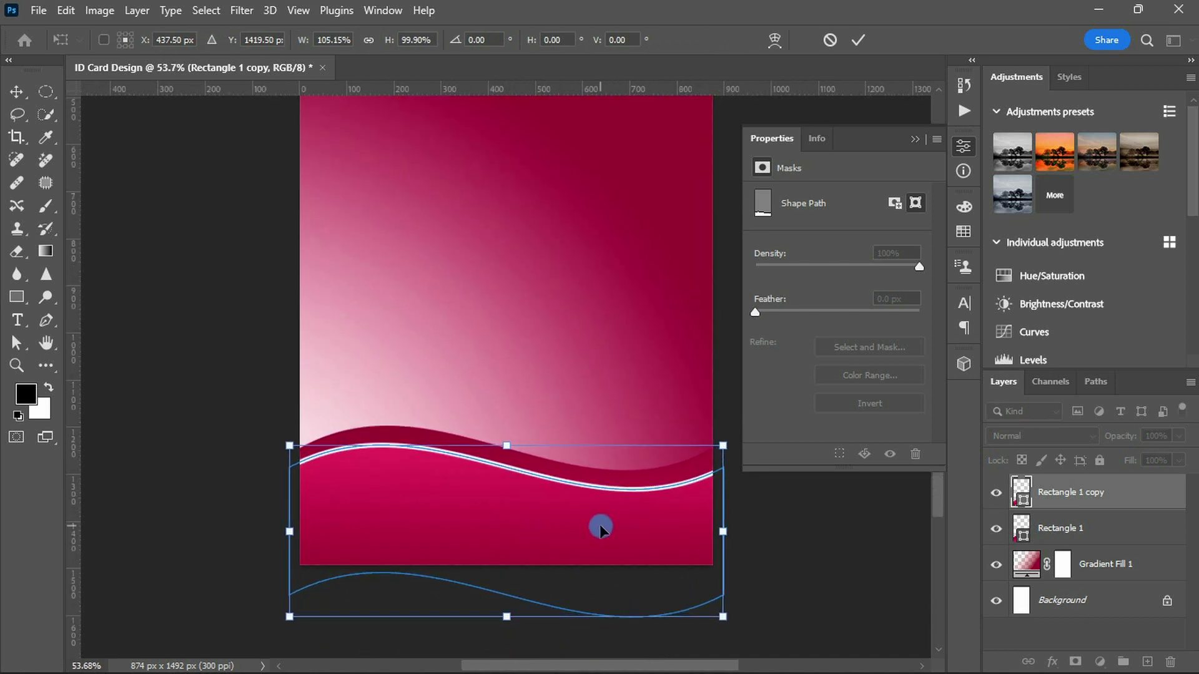
{"action": "key", "text": "Return"}
Select the original Rectangle 1 wave and skew, rotate and widen it
{"action": "key", "text": "u"}
{"action": "left_click", "coordinate": [1005, 528]}
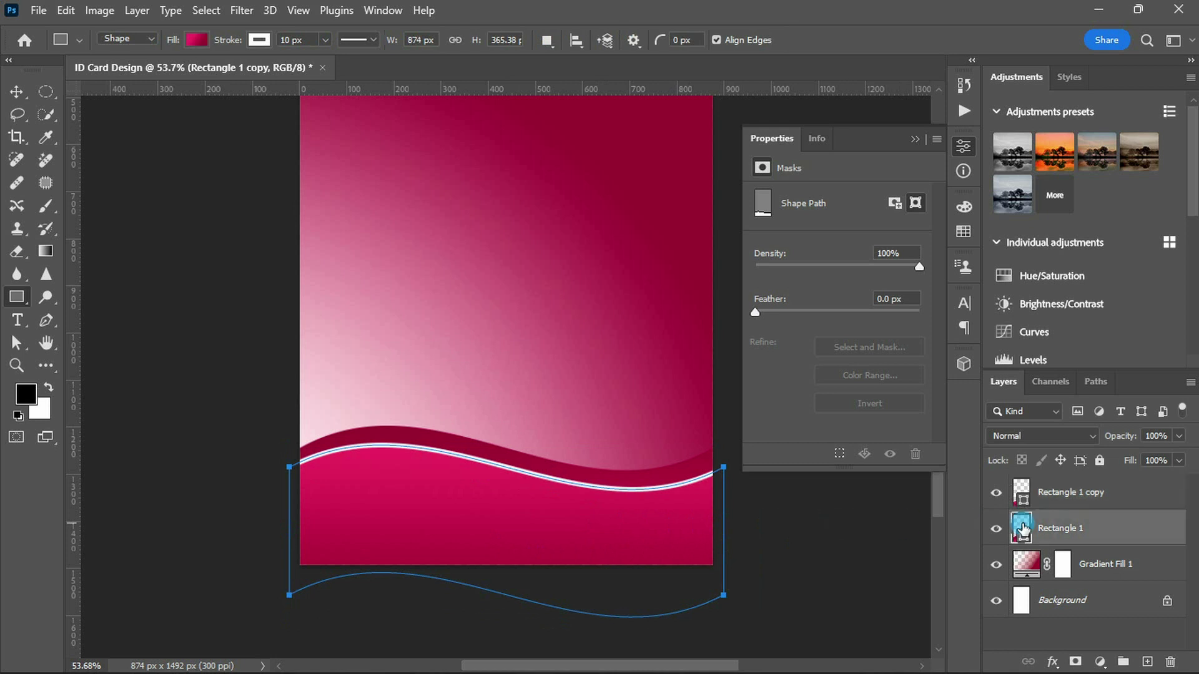
{"action": "key", "text": "ctrl+t"}
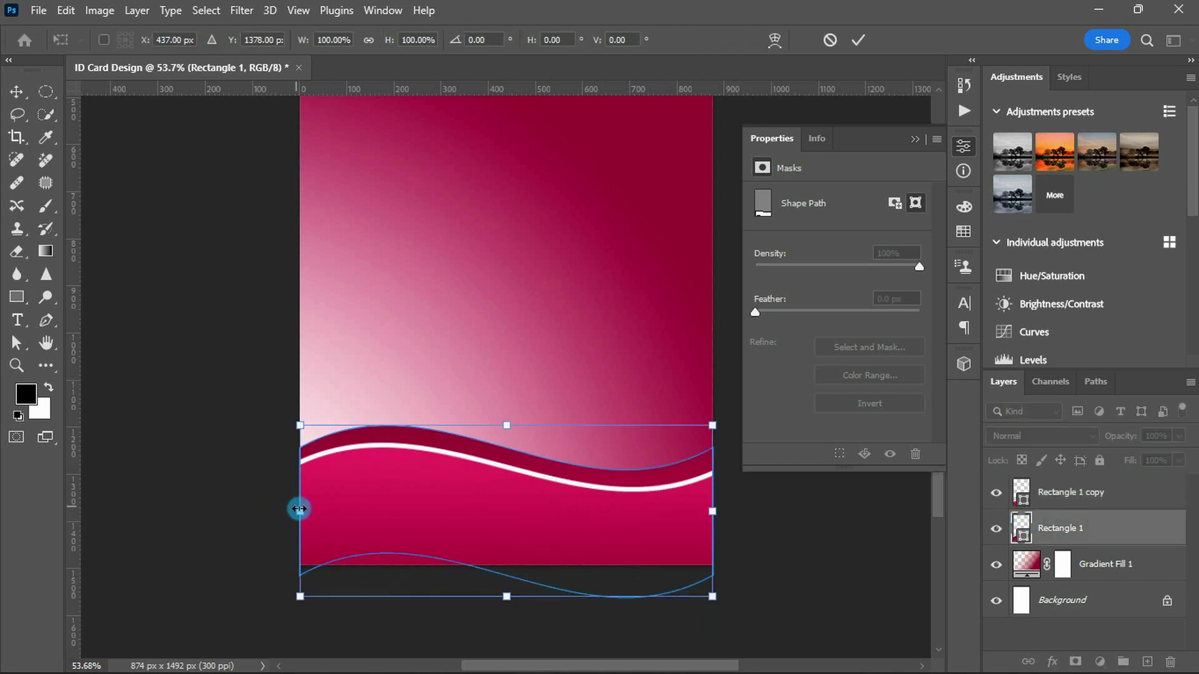
{"action": "left_click_drag", "start_coordinate": [300, 512], "coordinate": [331, 535]}
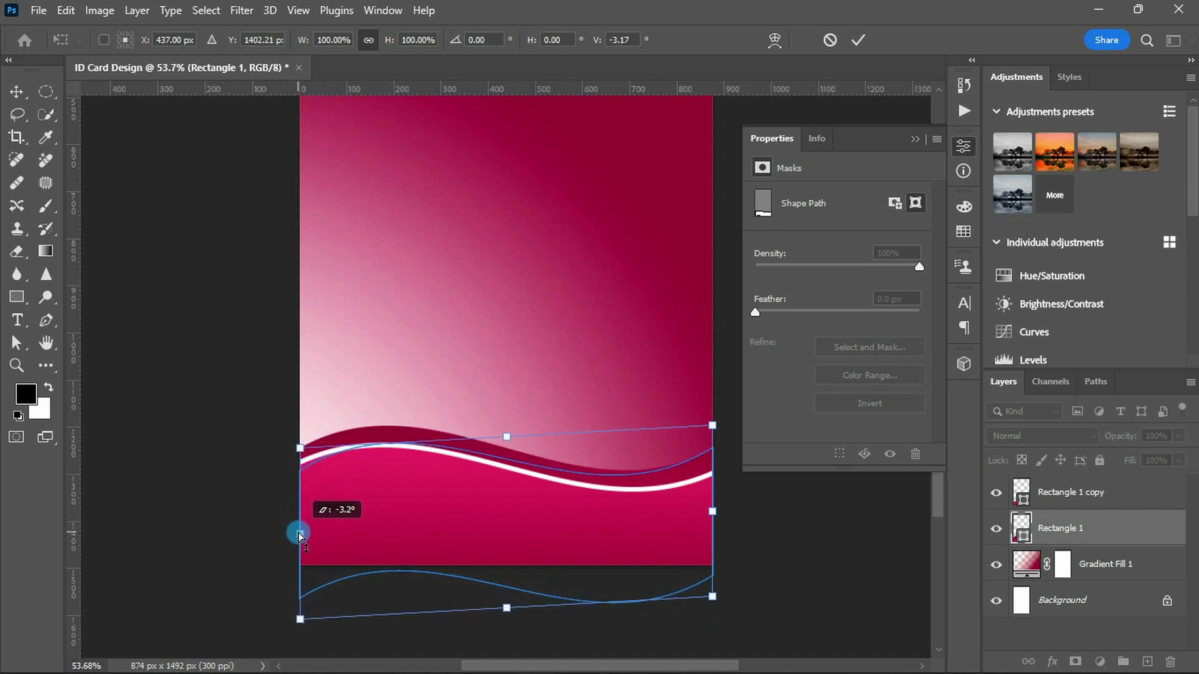
{"action": "left_click_drag", "start_coordinate": [331, 535], "coordinate": [330, 531]}
{"action": "left_click_drag", "start_coordinate": [749, 620], "coordinate": [752, 627]}
{"action": "left_click_drag", "start_coordinate": [713, 511], "coordinate": [723, 510]}
Finish tilting the original wave to peek out behind, then duplicate the outlined wave
{"action": "left_click_drag", "start_coordinate": [362, 548], "coordinate": [369, 549]}
{"action": "left_click_drag", "start_coordinate": [724, 595], "coordinate": [734, 604]}
{"action": "left_click_drag", "start_coordinate": [526, 544], "coordinate": [539, 539]}
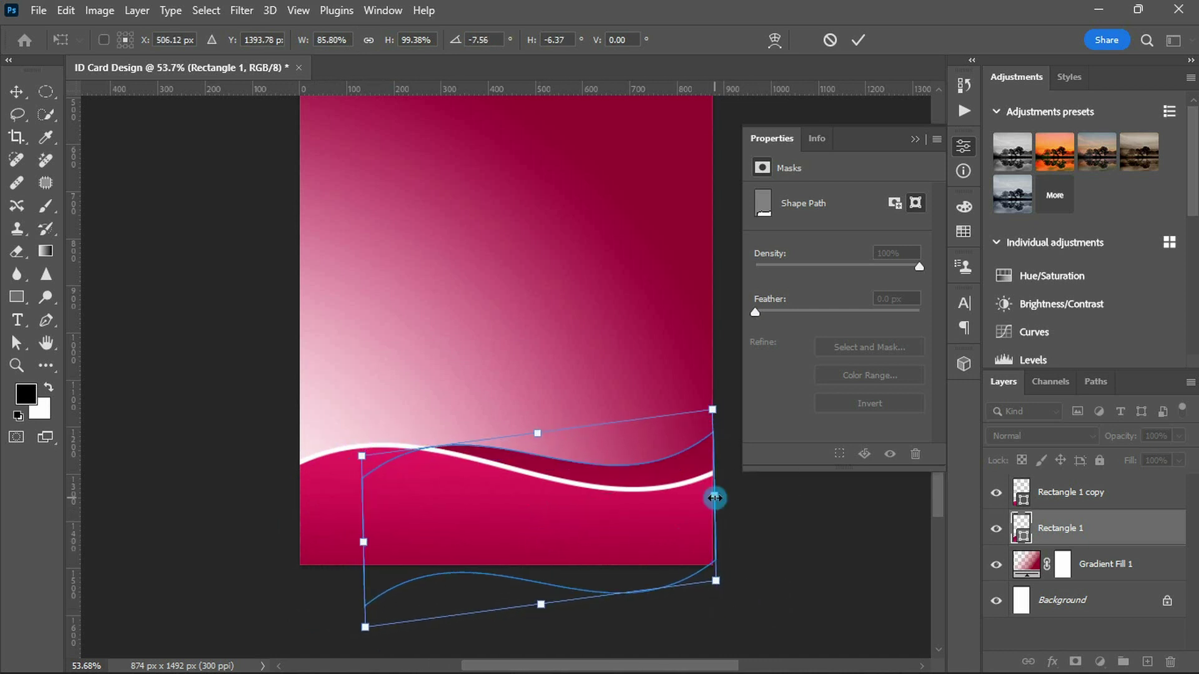
{"action": "mouse_move", "coordinate": [361, 538]}
{"action": "left_mouse_down"}
{"action": "mouse_move", "coordinate": [351, 564]}
{"action": "mouse_move", "coordinate": [313, 560]}
{"action": "left_mouse_up"}
{"action": "left_click_drag", "start_coordinate": [715, 496], "coordinate": [719, 500]}
{"action": "left_click_drag", "start_coordinate": [735, 567], "coordinate": [737, 595]}
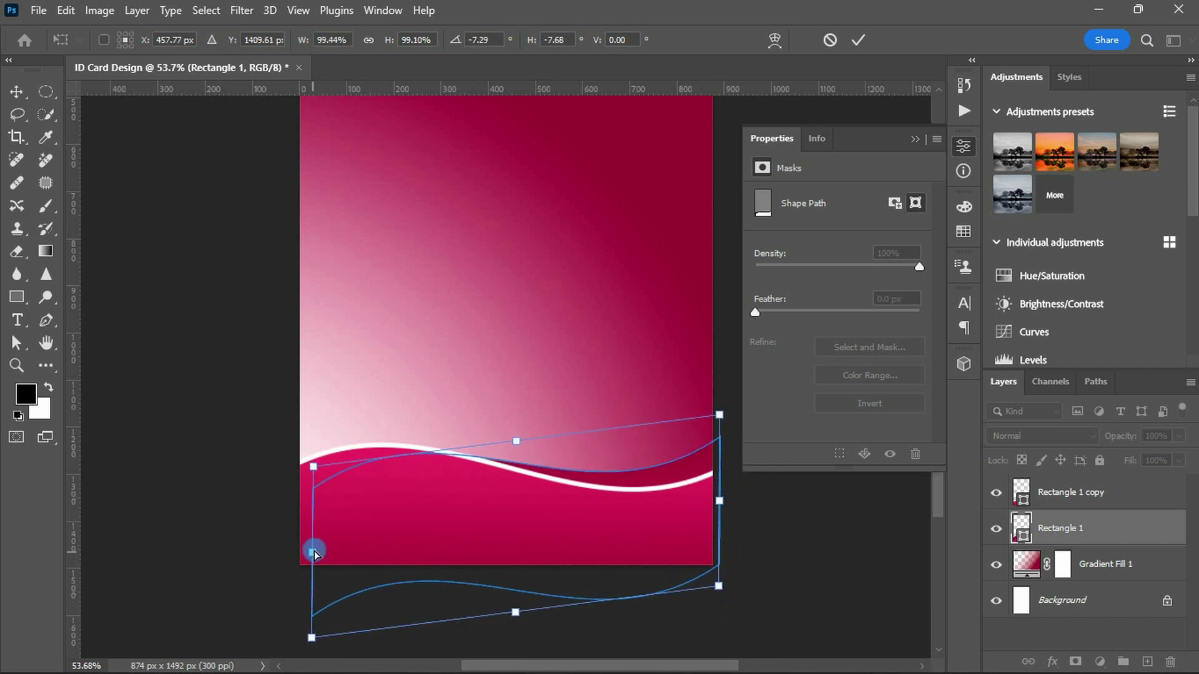
{"action": "key", "text": "Return"}
{"action": "left_click_drag", "start_coordinate": [1072, 495], "coordinate": [1143, 657]}
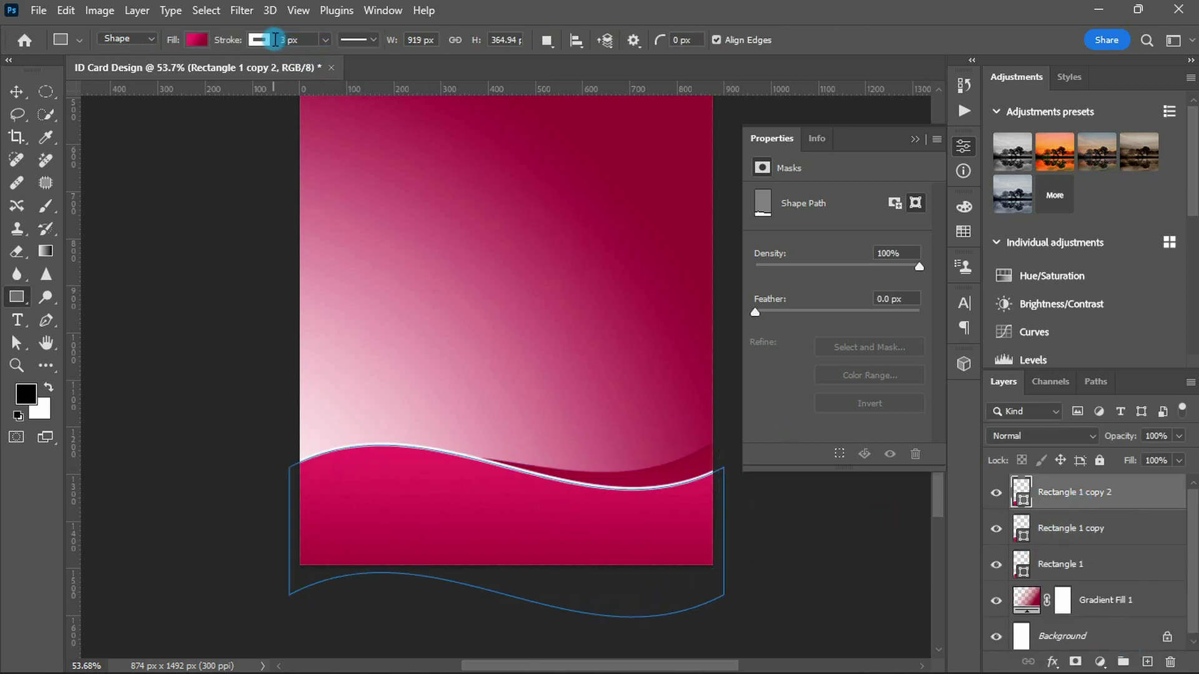
Reverse the third wave's gradient and move, skew and widen it below the white curve
{"action": "left_click", "coordinate": [194, 39]}
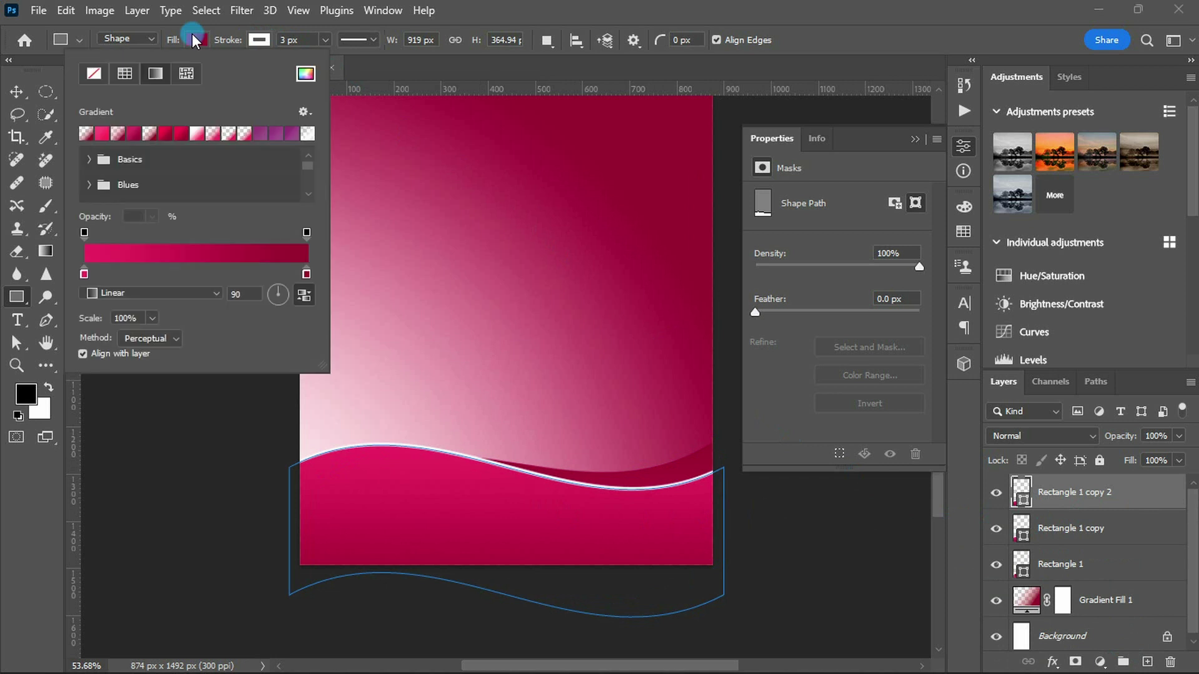
{"action": "left_click", "coordinate": [298, 297]}
{"action": "key", "text": "Return"}
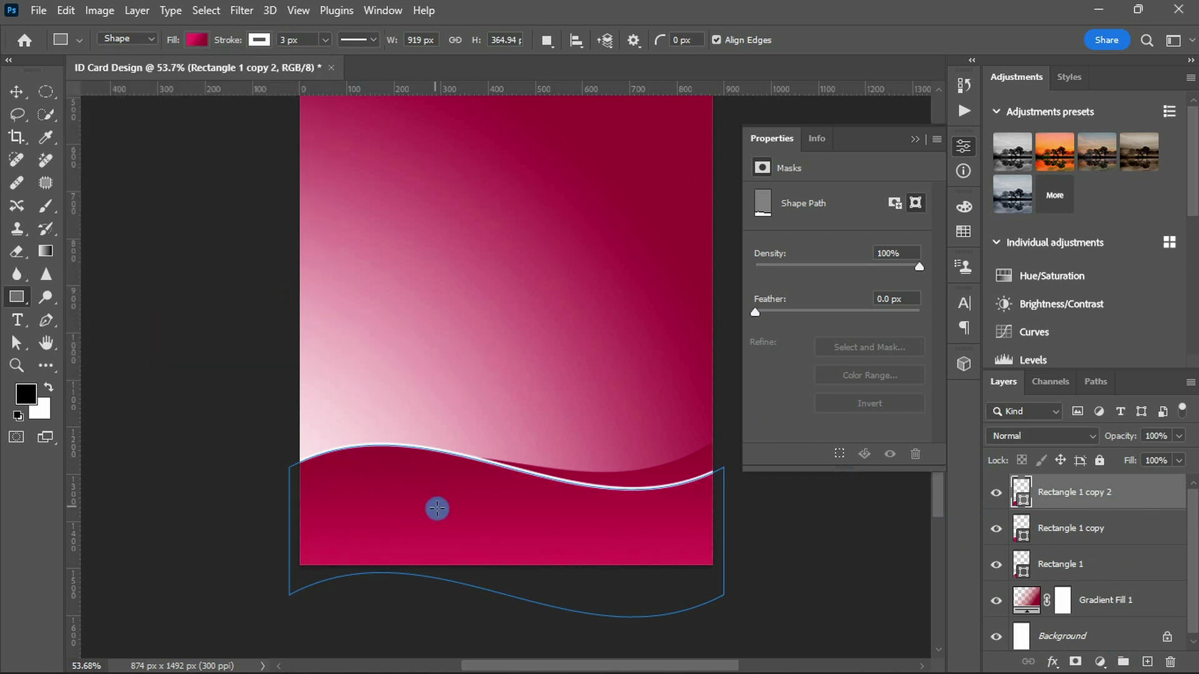
{"action": "key", "text": "ctrl+t"}
{"action": "left_click_drag", "start_coordinate": [497, 509], "coordinate": [496, 562]}
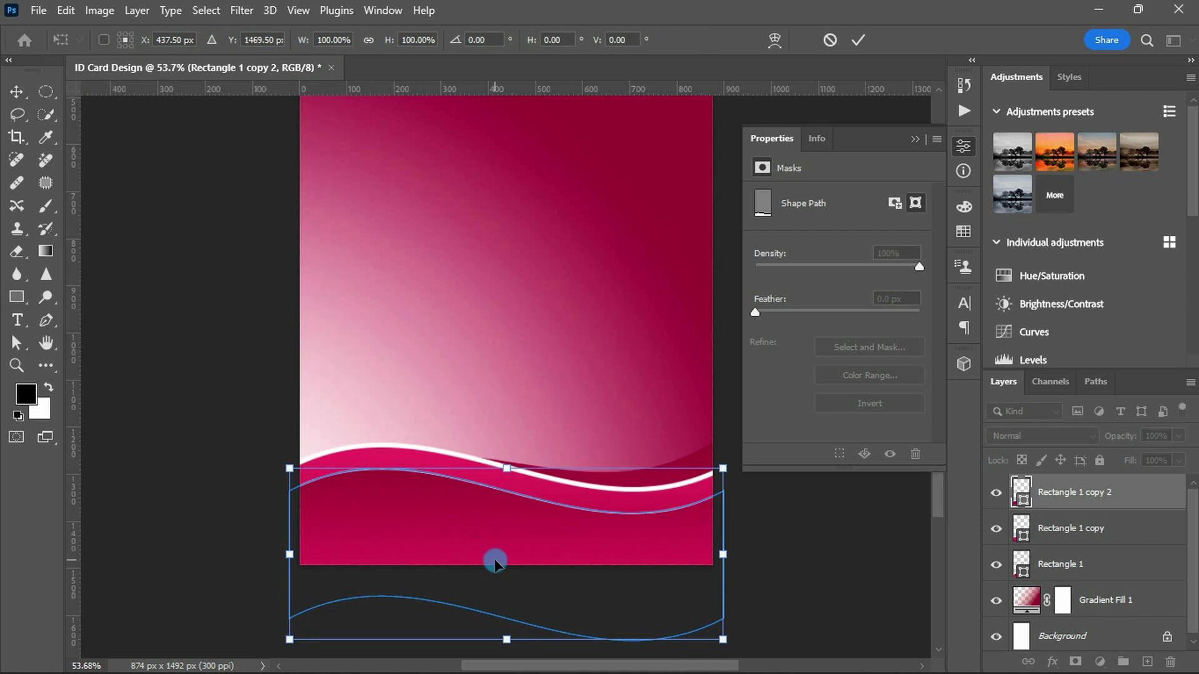
{"action": "left_click_drag", "start_coordinate": [724, 555], "coordinate": [724, 533]}
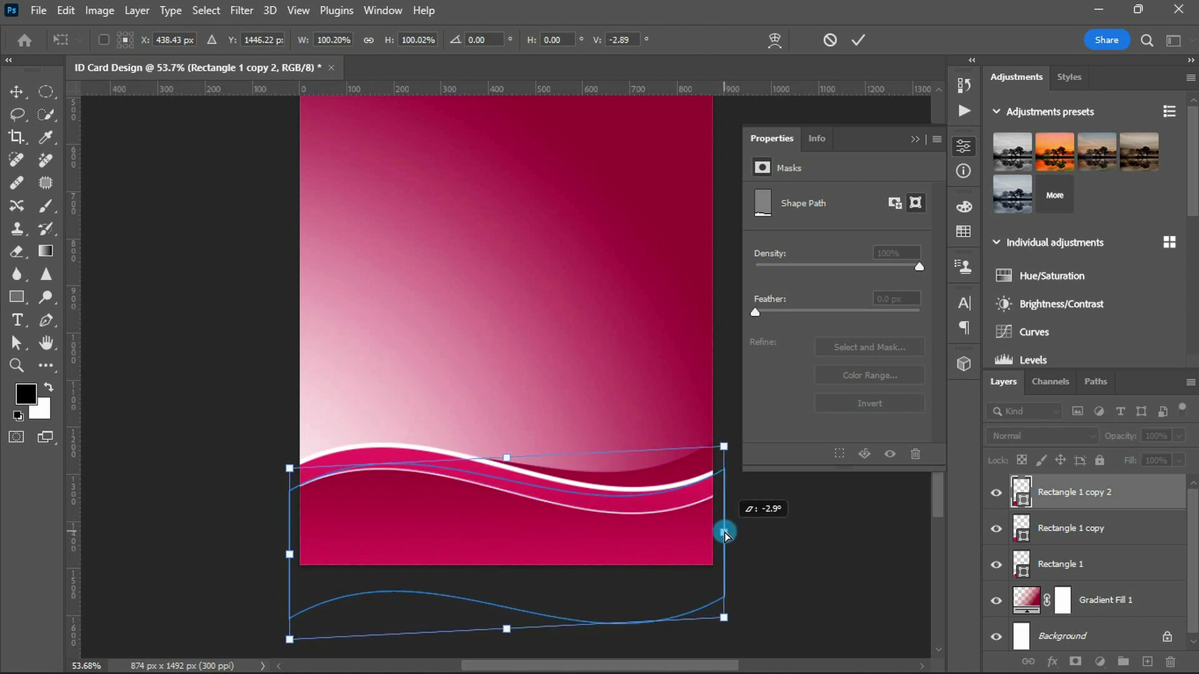
{"action": "mouse_move", "coordinate": [726, 532]}
{"action": "left_mouse_down"}
{"action": "mouse_move", "coordinate": [751, 531]}
{"action": "mouse_move", "coordinate": [741, 531]}
{"action": "left_mouse_up"}
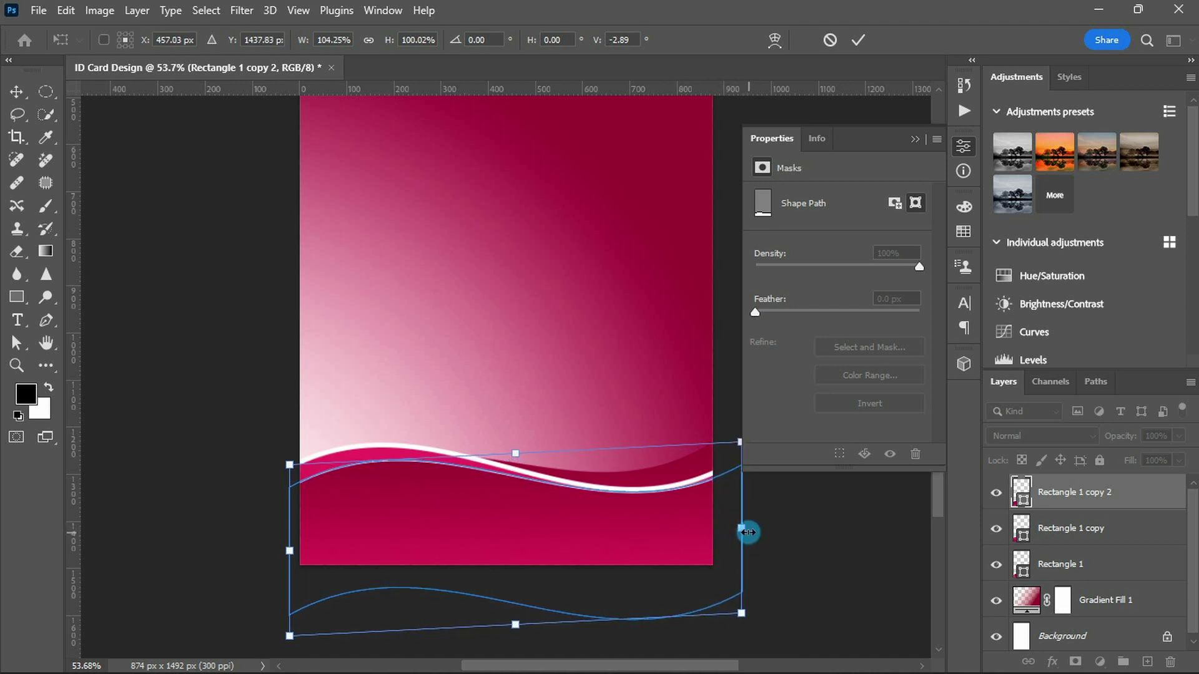
{"action": "left_click_drag", "start_coordinate": [747, 530], "coordinate": [740, 534]}
{"action": "key", "text": "Return"}
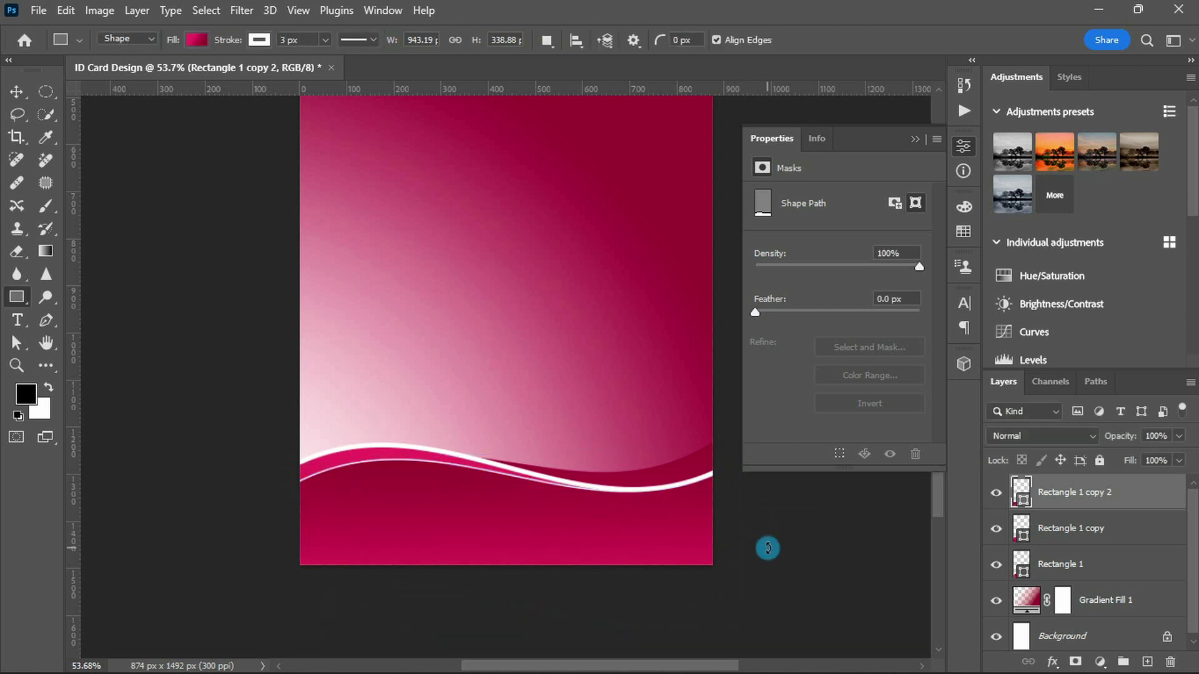
Tilt the third wave slightly further down on the left and commit it
{"action": "key", "text": "ctrl+t"}
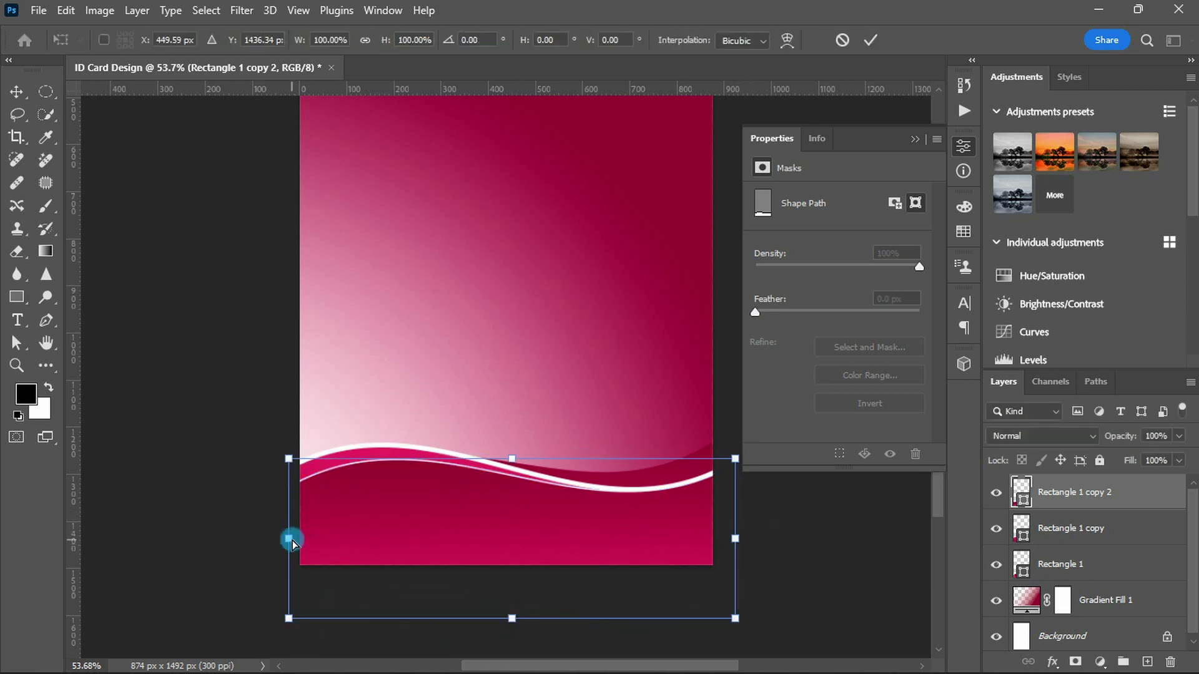
{"action": "left_click_drag", "start_coordinate": [289, 538], "coordinate": [288, 547]}
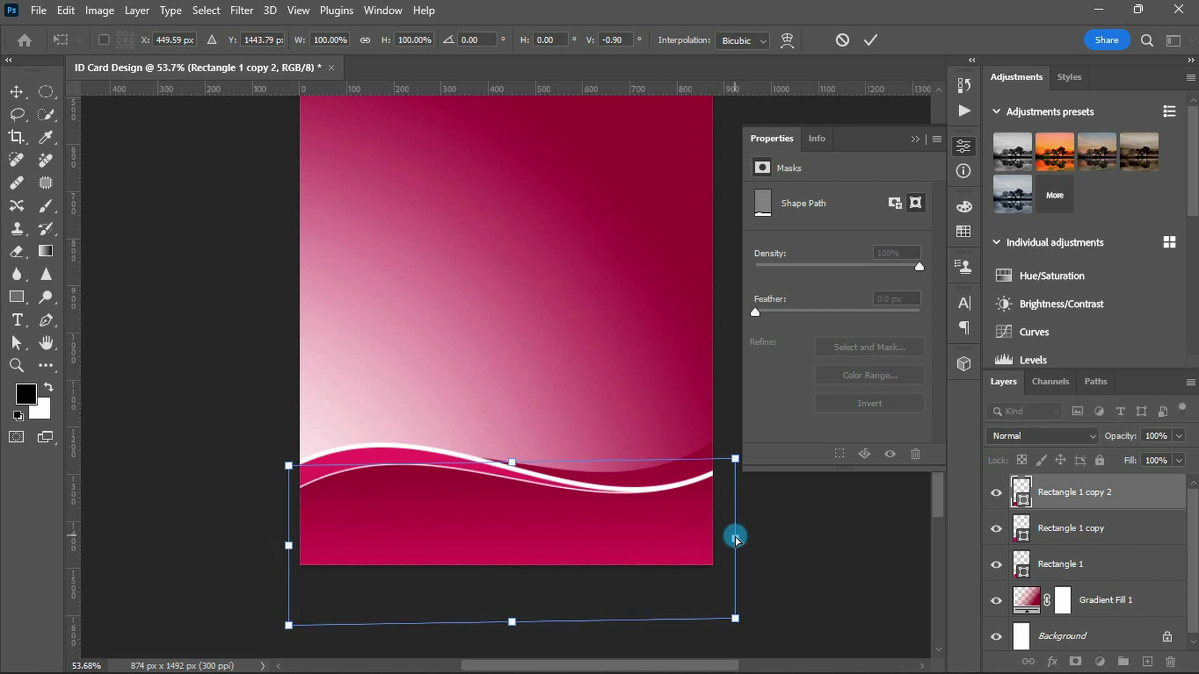
{"action": "left_click_drag", "start_coordinate": [735, 539], "coordinate": [735, 541]}
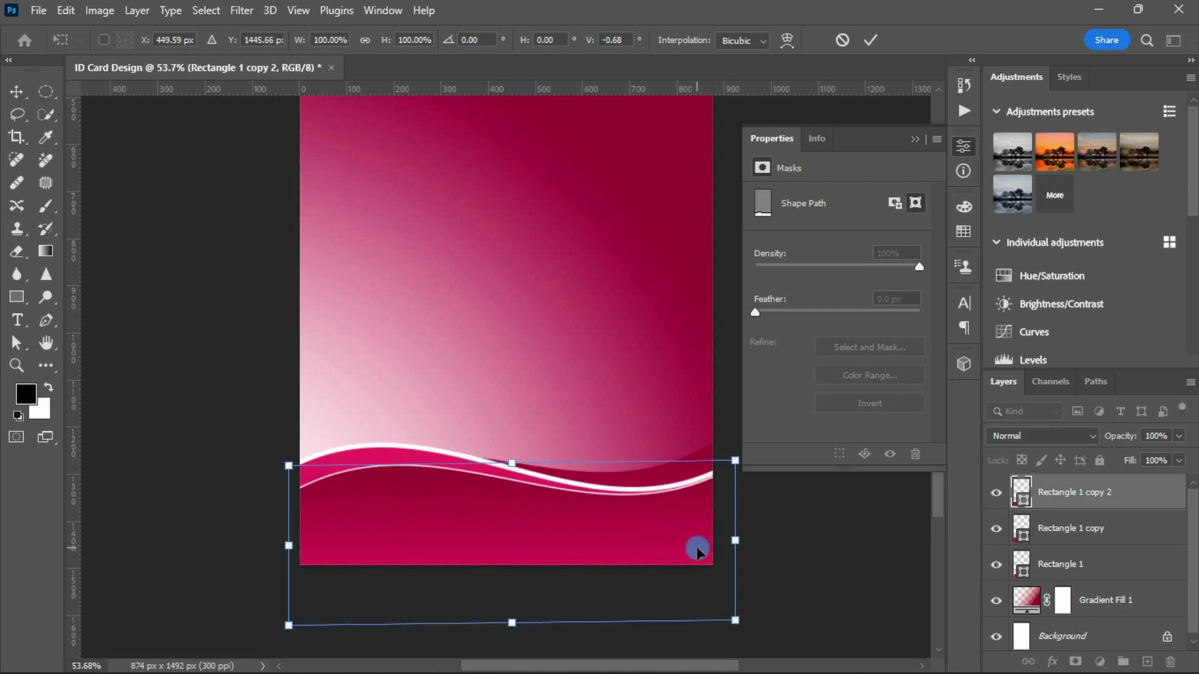
{"action": "left_click_drag", "start_coordinate": [735, 539], "coordinate": [735, 538]}
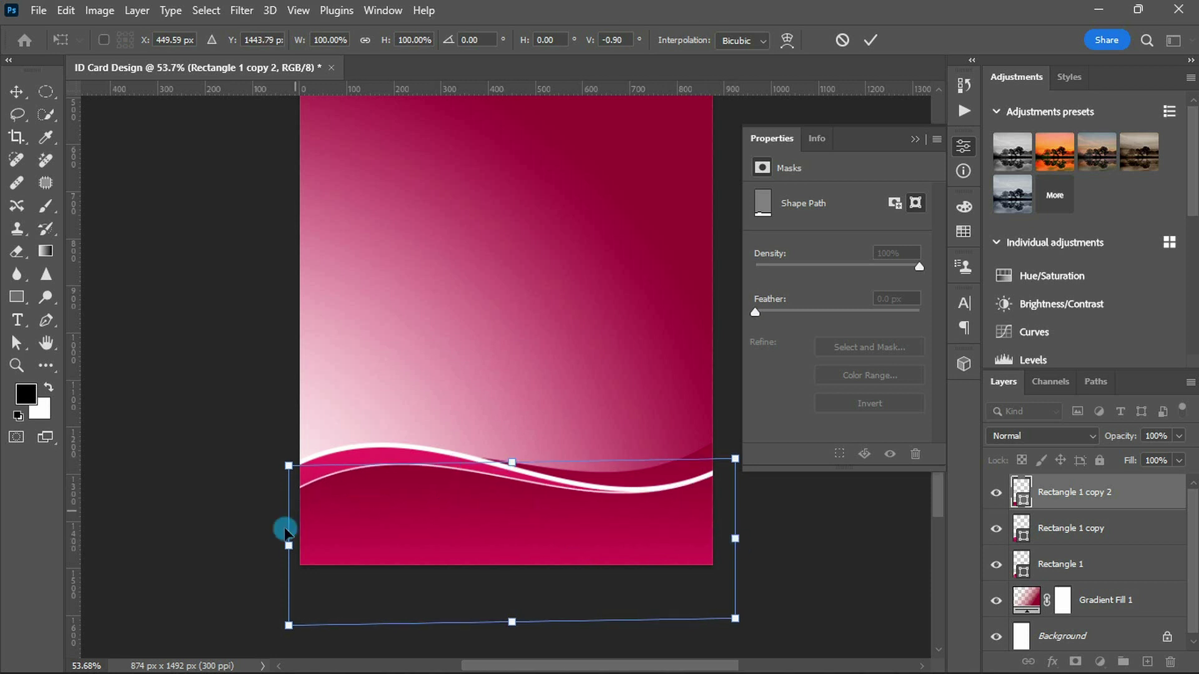
{"action": "left_click_drag", "start_coordinate": [285, 550], "coordinate": [285, 553]}
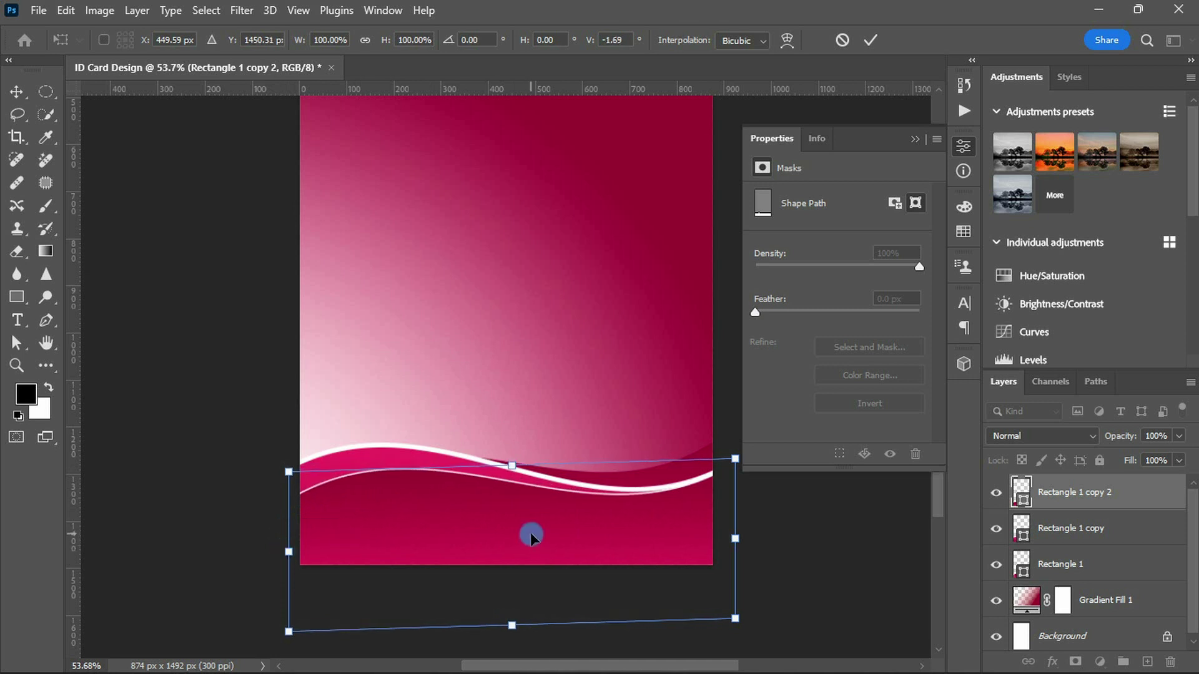
{"action": "key", "text": "Return"}
{"action": "scroll", "coordinate": [517, 394], "scroll_direction": "up", "scroll_amount": 1}
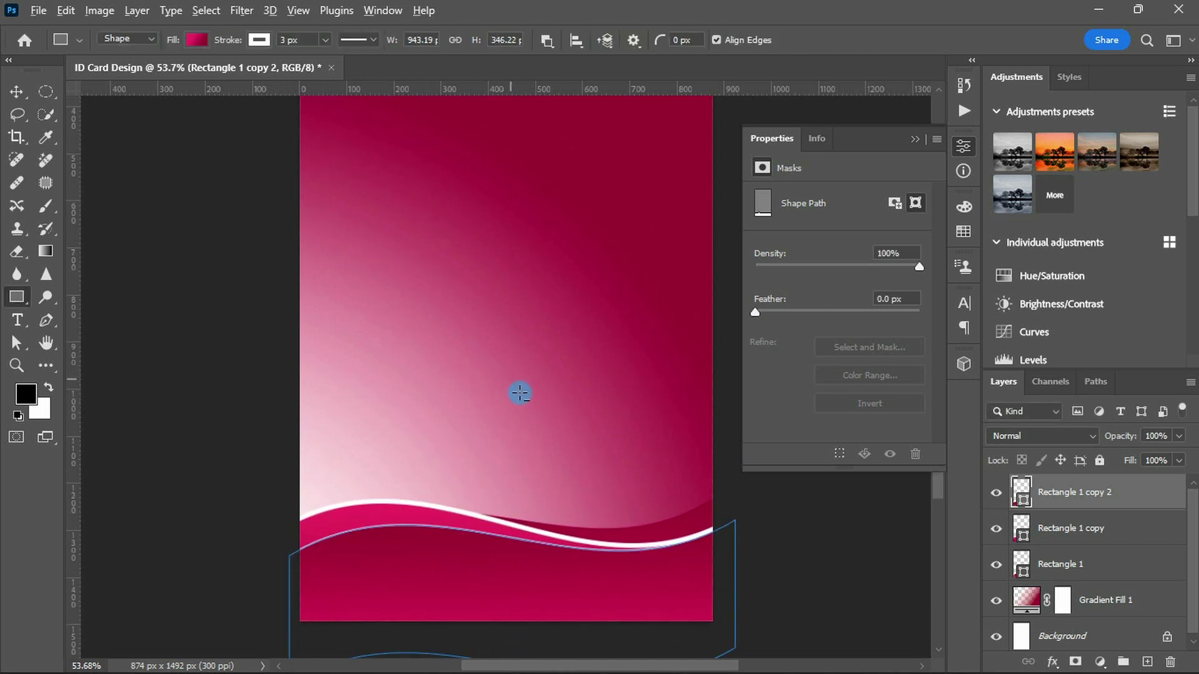
Switch to the Line tool and try, then undo, a couple of lines near the card top
{"action": "scroll", "coordinate": [522, 404], "scroll_direction": "down", "scroll_amount": 2}
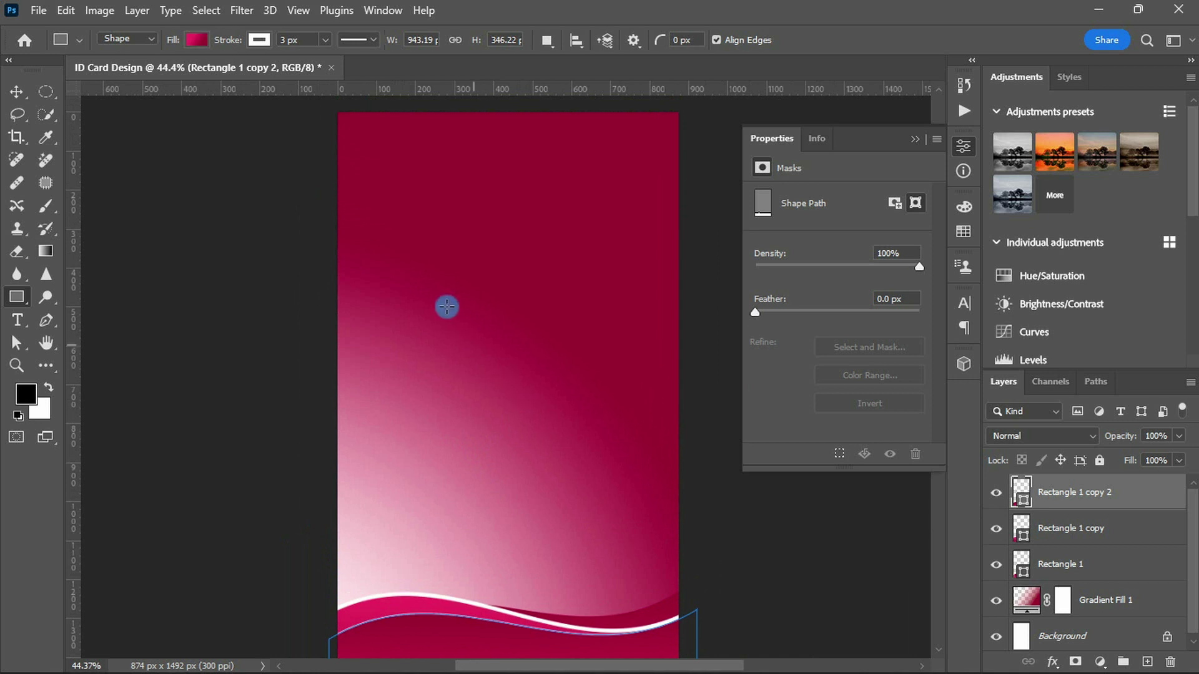
{"action": "key", "text": "shift+u"}
{"action": "key", "text": "shift+u"}
{"action": "key", "text": "shift+u"}
{"action": "key", "text": "shift+u"}
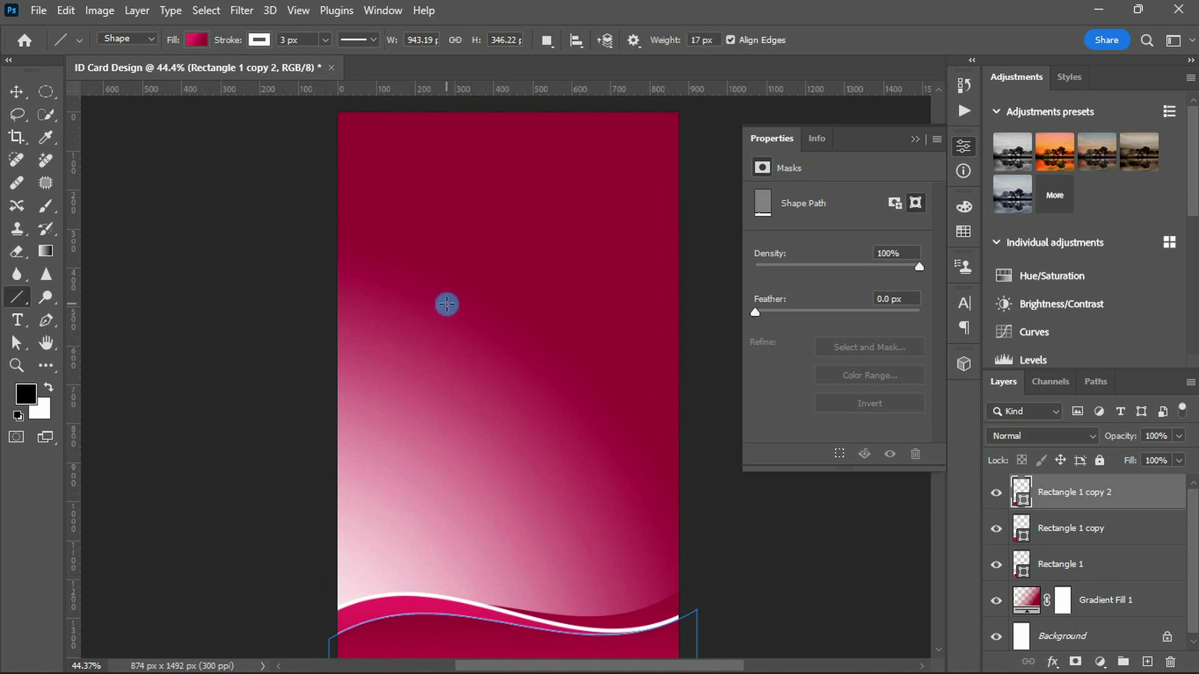
{"action": "left_click_drag", "start_coordinate": [355, 223], "coordinate": [624, 222]}
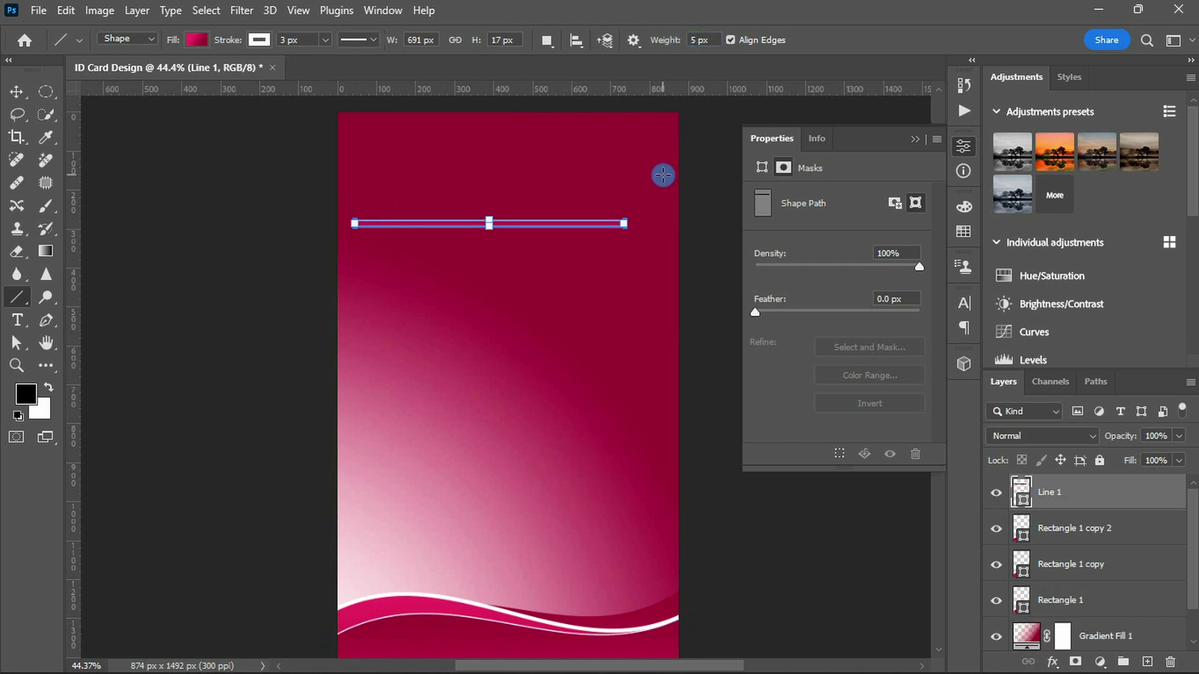
{"action": "key", "text": "ctrl+z"}
{"action": "left_click_drag", "start_coordinate": [393, 242], "coordinate": [608, 242]}
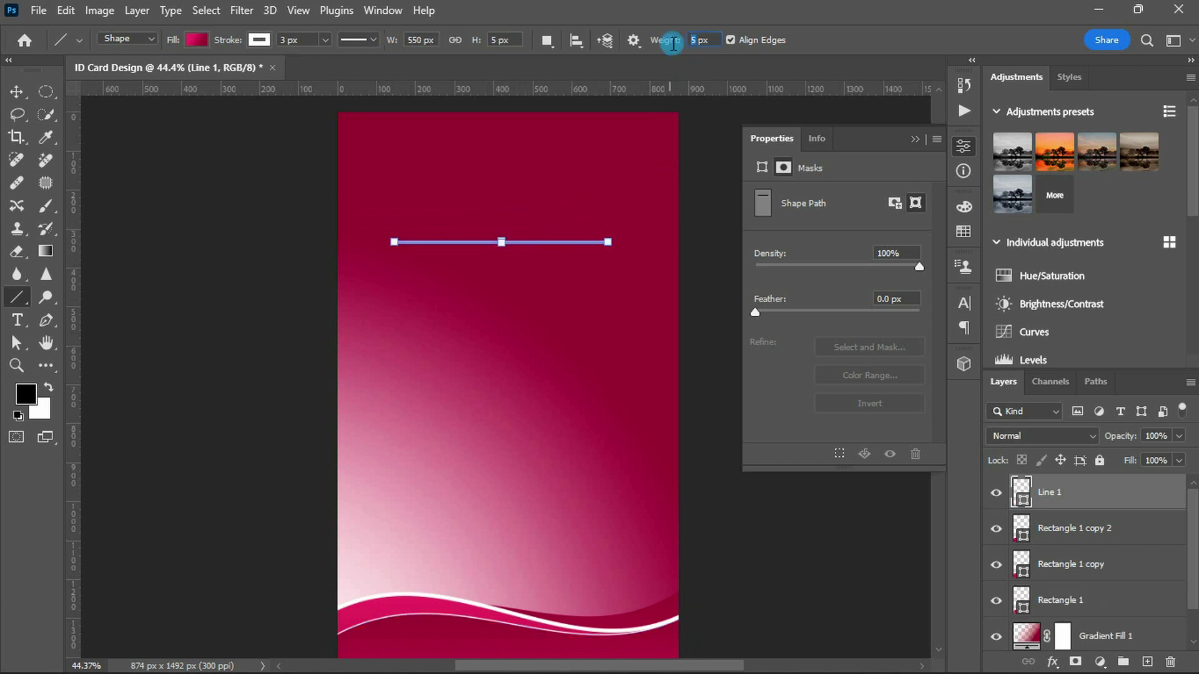
{"action": "left_click_drag", "start_coordinate": [673, 43], "coordinate": [606, 265]}
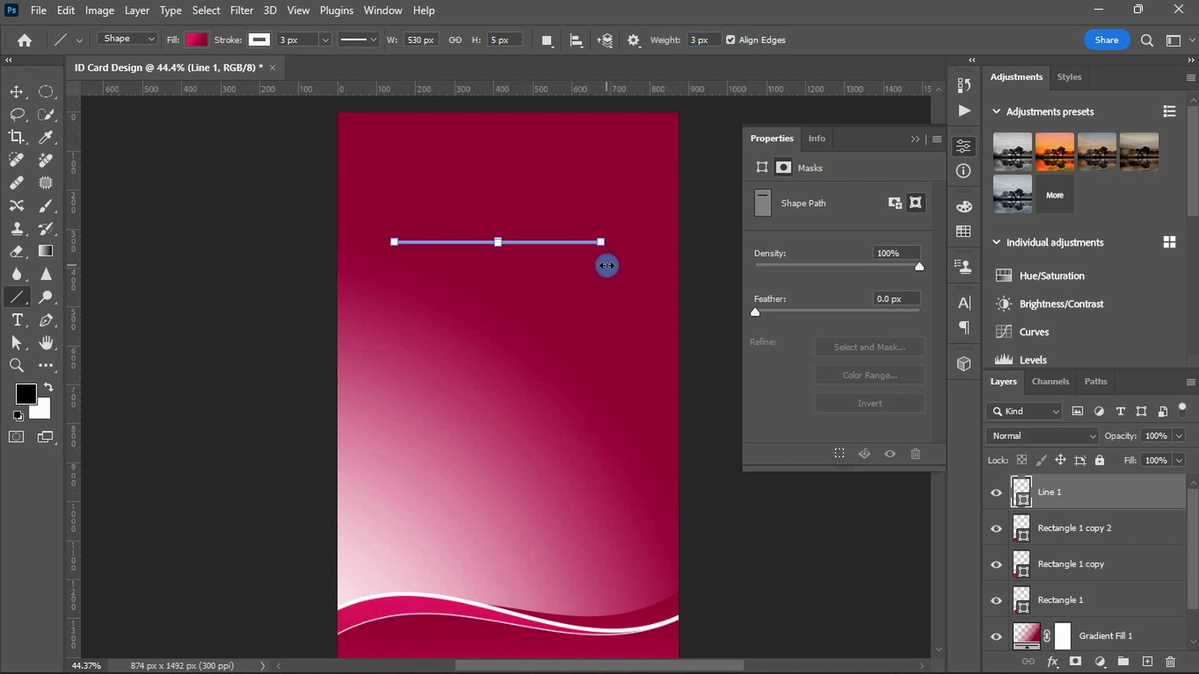
{"action": "key", "text": "ctrl+z"}
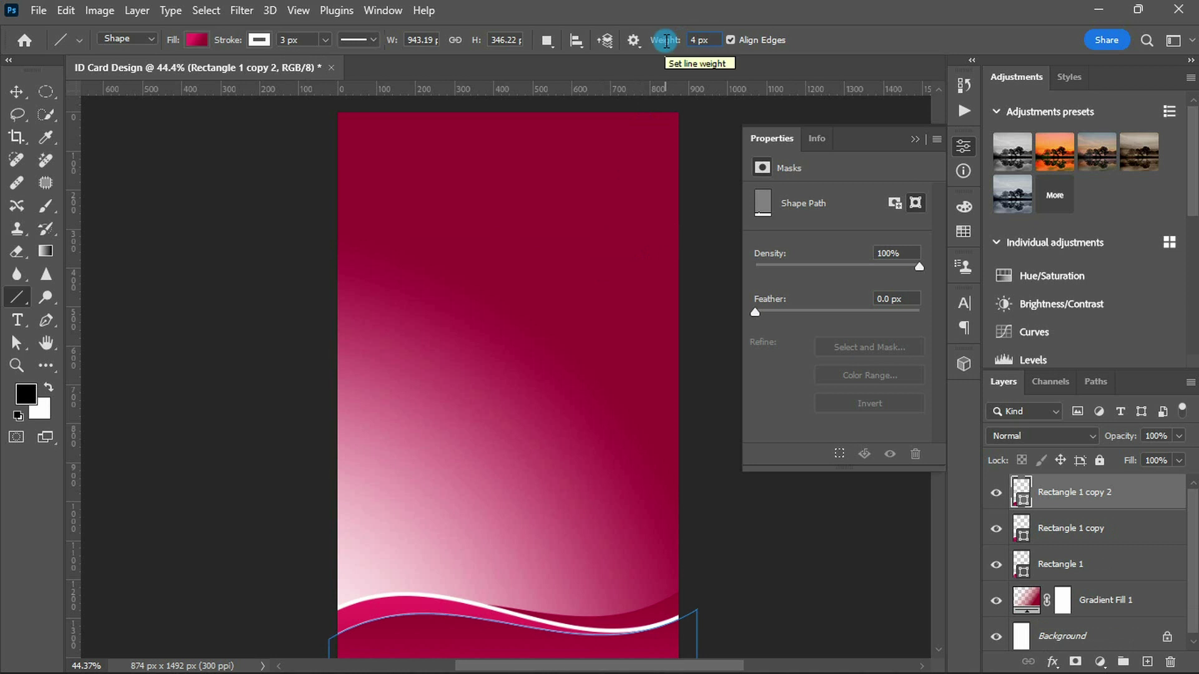
Draw a 4 px line across the full 874 px card width with no stroke
{"action": "left_click_drag", "start_coordinate": [352, 150], "coordinate": [675, 150]}
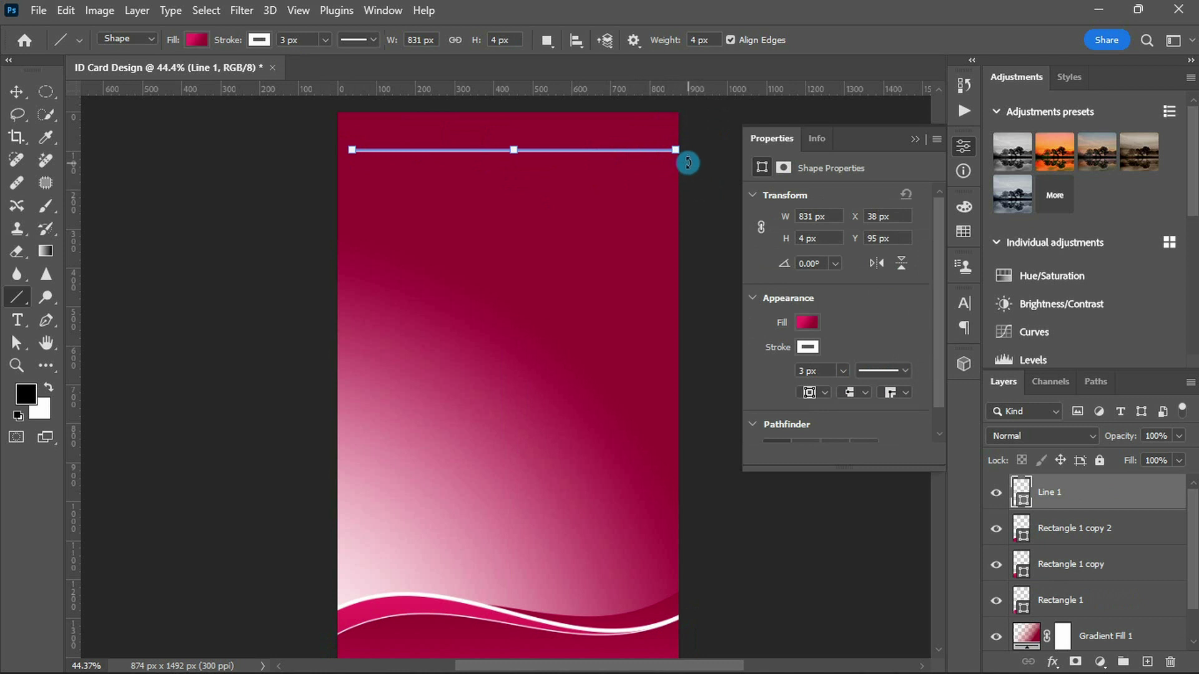
{"action": "left_click_drag", "start_coordinate": [677, 152], "coordinate": [680, 150]}
{"action": "left_click_drag", "start_coordinate": [352, 150], "coordinate": [338, 150]}
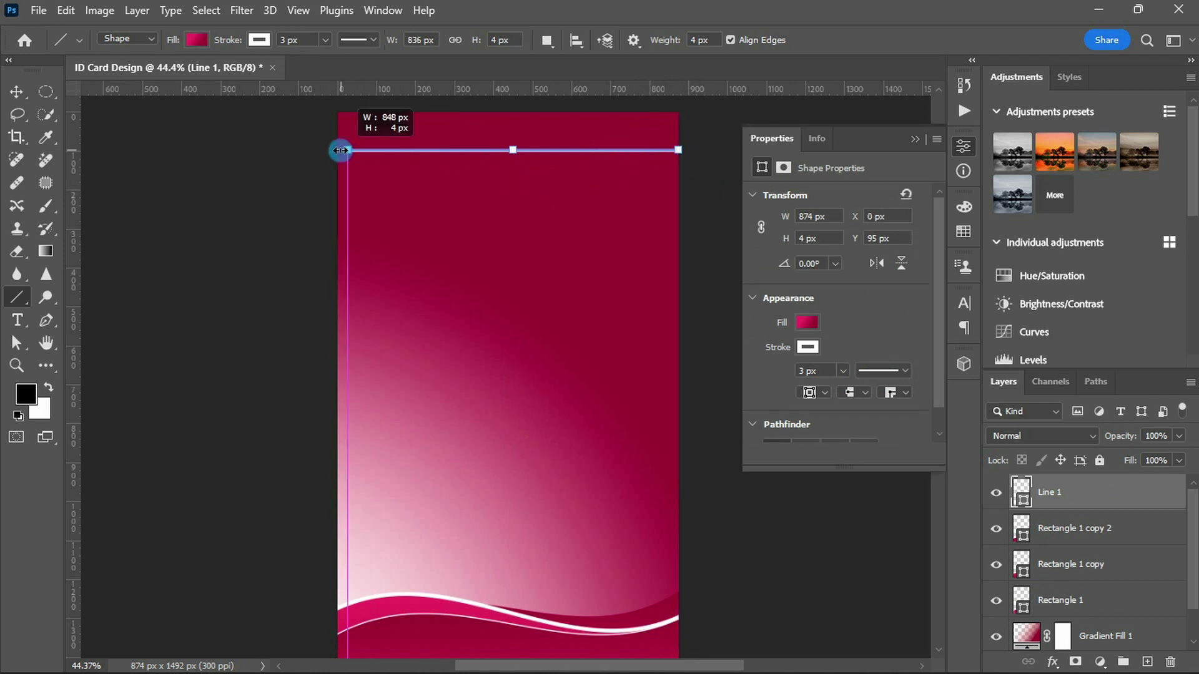
{"action": "left_click", "coordinate": [258, 39]}
{"action": "left_click", "coordinate": [156, 73]}
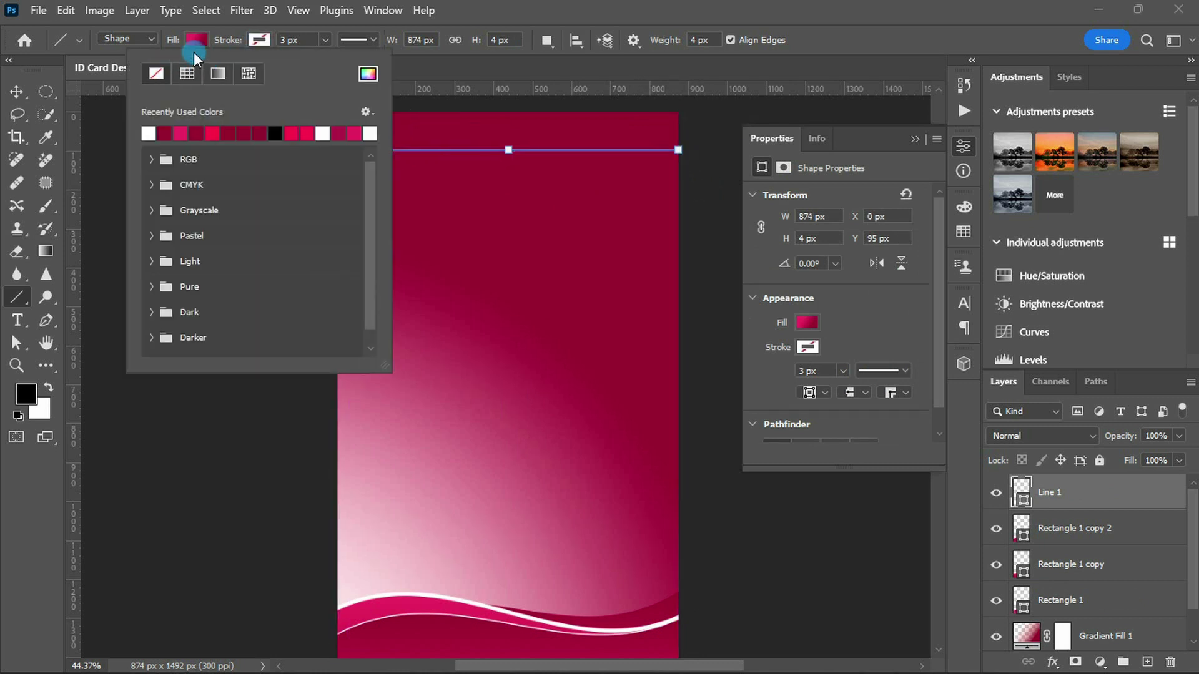
{"action": "key", "text": "Return"}
{"action": "key", "text": "Return"}
Duplicate the line into seven copies and move the lowest copy down to Y 303
{"action": "key", "text": "v"}
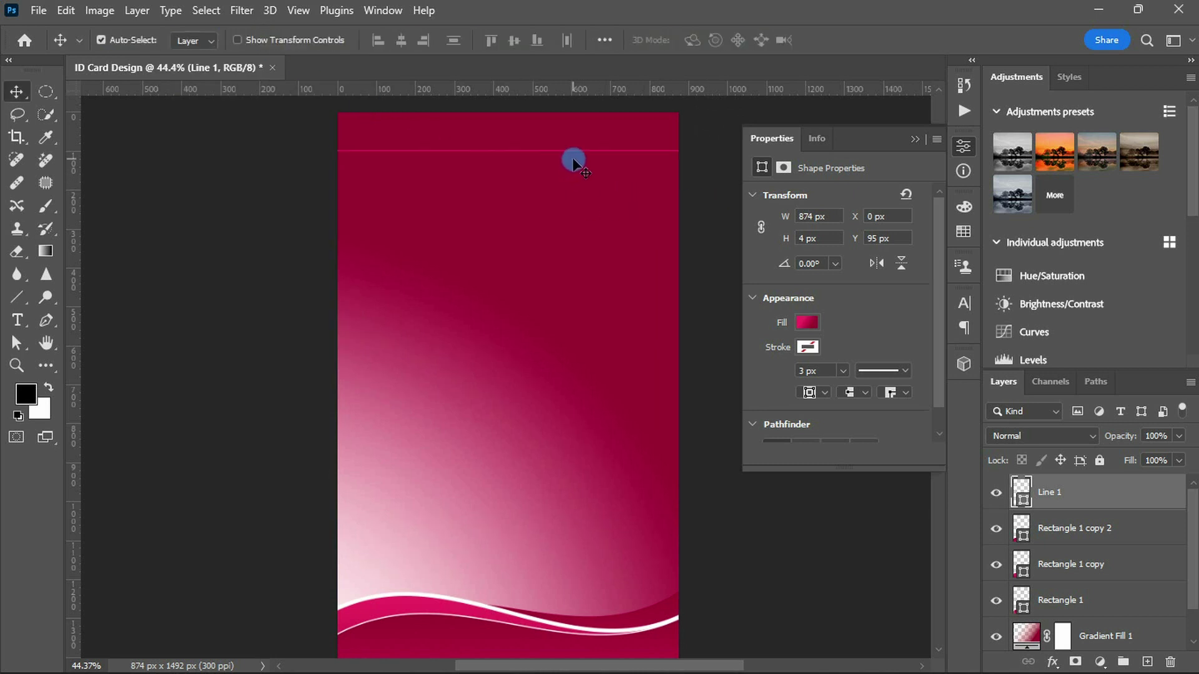
{"action": "key", "text": "ctrl+j"}
{"action": "key", "text": "ctrl+j"}
{"action": "key", "text": "ctrl+j"}
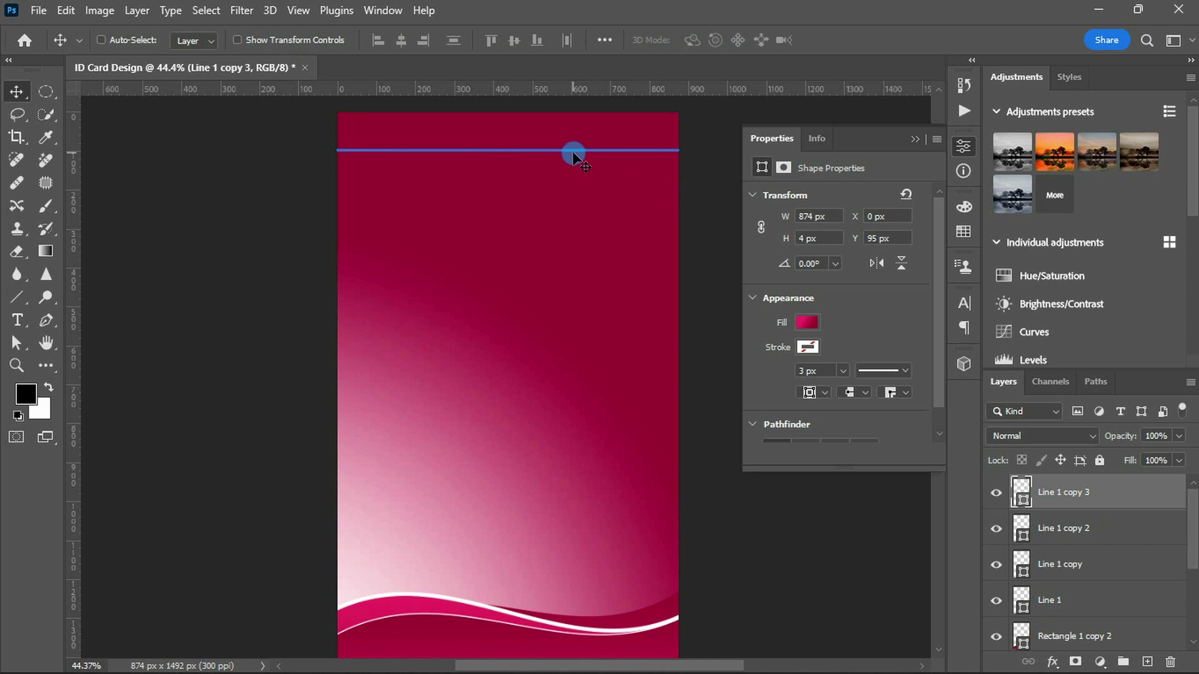
{"action": "left_click_drag", "start_coordinate": [569, 153], "coordinate": [570, 233]}
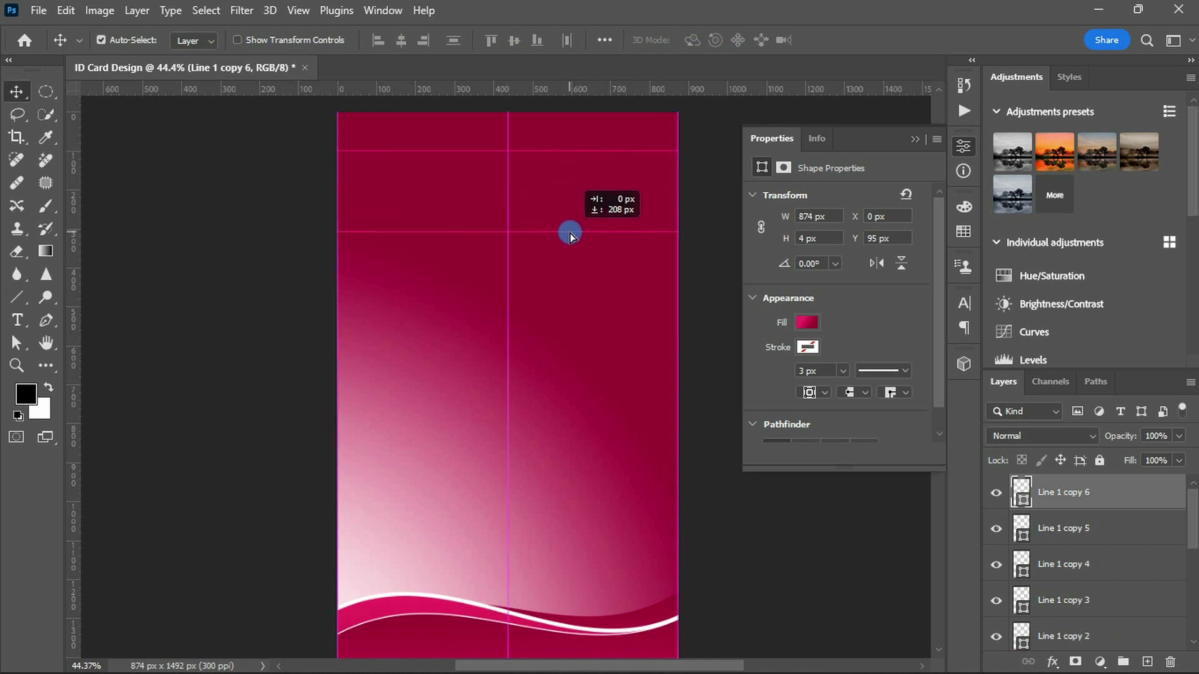
{"action": "left_click_drag", "start_coordinate": [569, 233], "coordinate": [568, 234]}
Space the seven lines evenly by vertical centres and merge them into one layer
{"action": "scroll", "coordinate": [1093, 550], "scroll_direction": "down", "scroll_amount": 2}
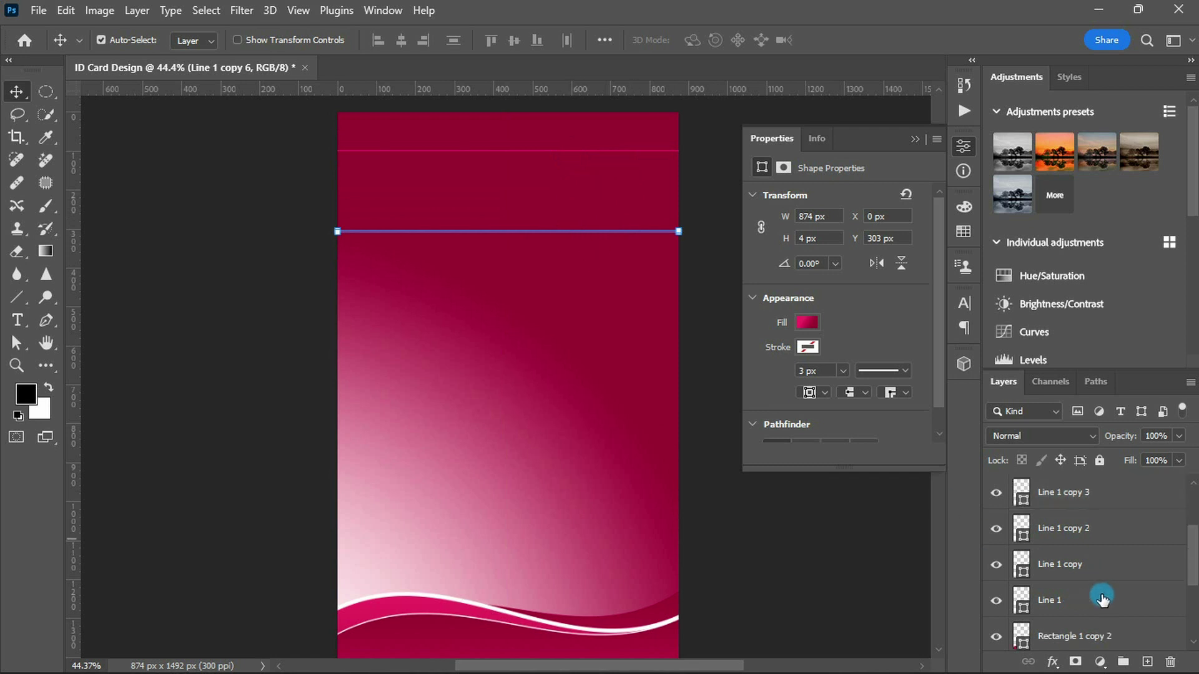
{"action": "left_click", "coordinate": [1090, 564], "text": "shift"}
{"action": "left_click", "coordinate": [451, 42]}
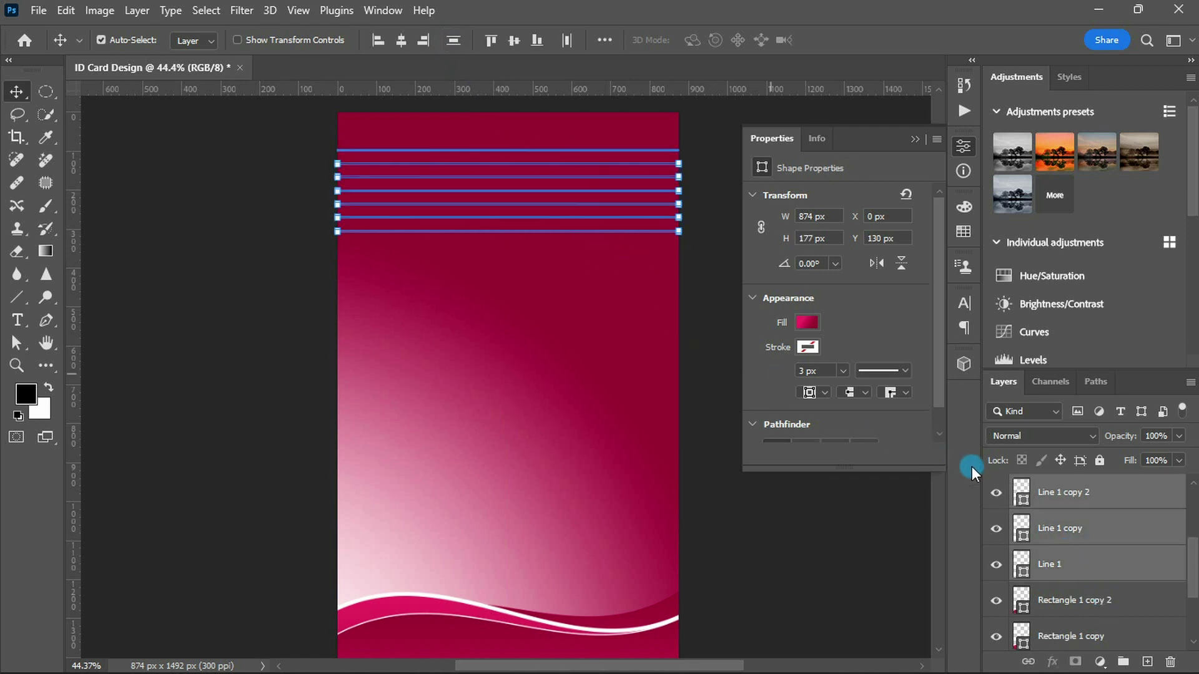
{"action": "scroll", "coordinate": [1073, 516], "scroll_direction": "up", "scroll_amount": 3}
{"action": "key", "text": "ctrl+e"}
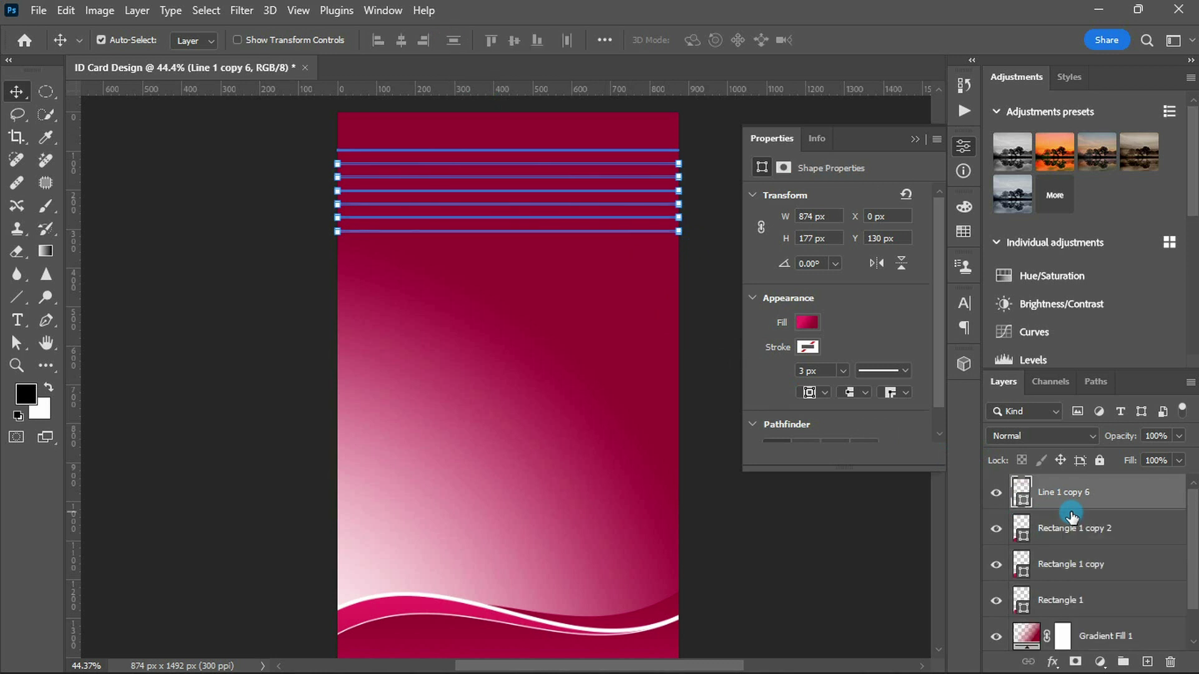
Fill the merged lines with a 0° linear gradient from ff4178 to ff2256
{"action": "left_click", "coordinate": [804, 321]}
{"action": "double_click", "coordinate": [762, 558]}
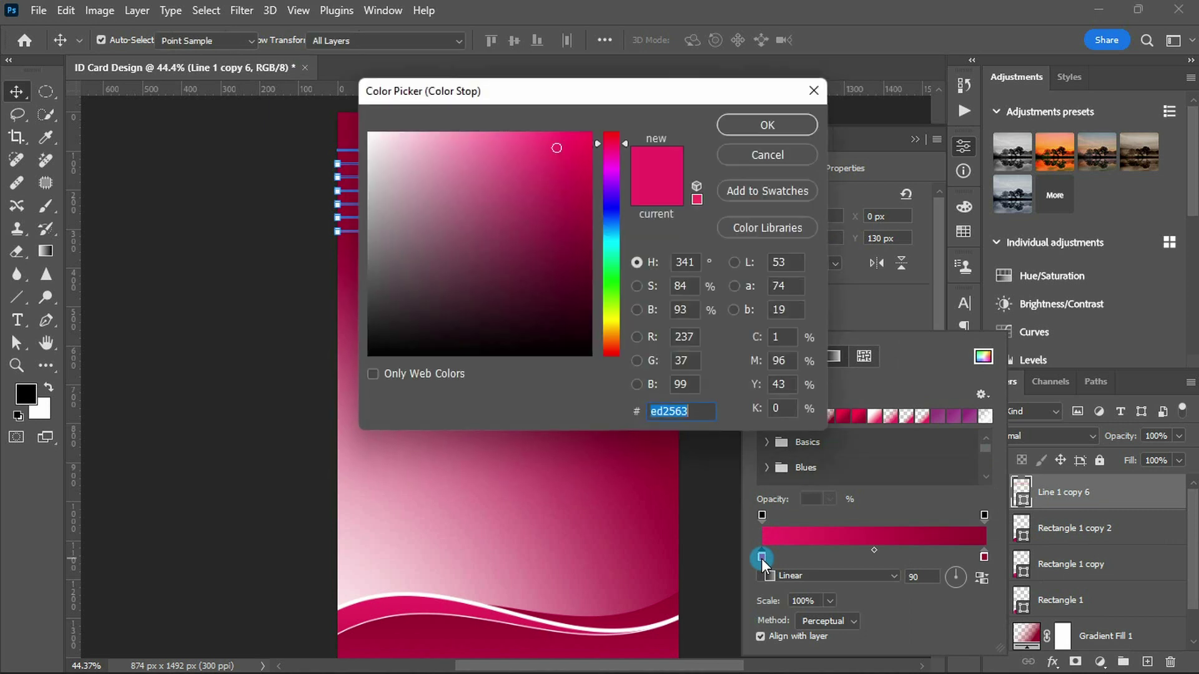
{"action": "type", "text": "ff4178"}
{"action": "key", "text": "Return"}
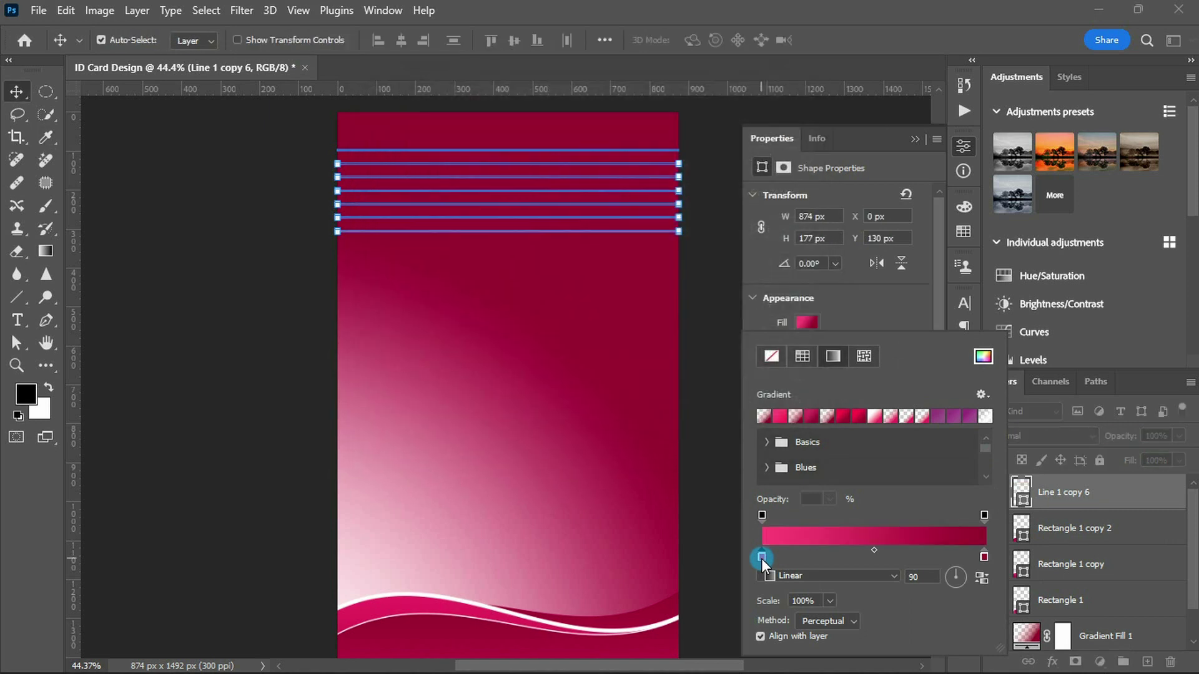
{"action": "double_click", "coordinate": [983, 559]}
{"action": "type", "text": "ff"}
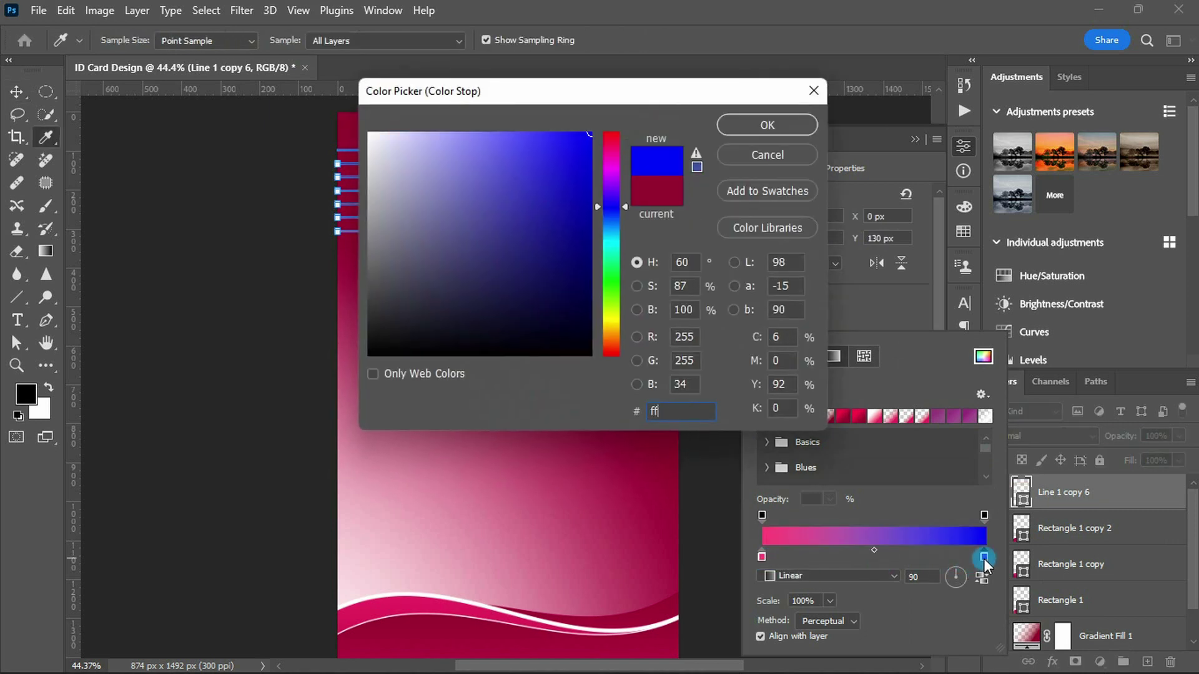
{"action": "type", "text": "2256"}
{"action": "key", "text": "Return"}
{"action": "left_click_drag", "start_coordinate": [938, 582], "coordinate": [889, 582]}
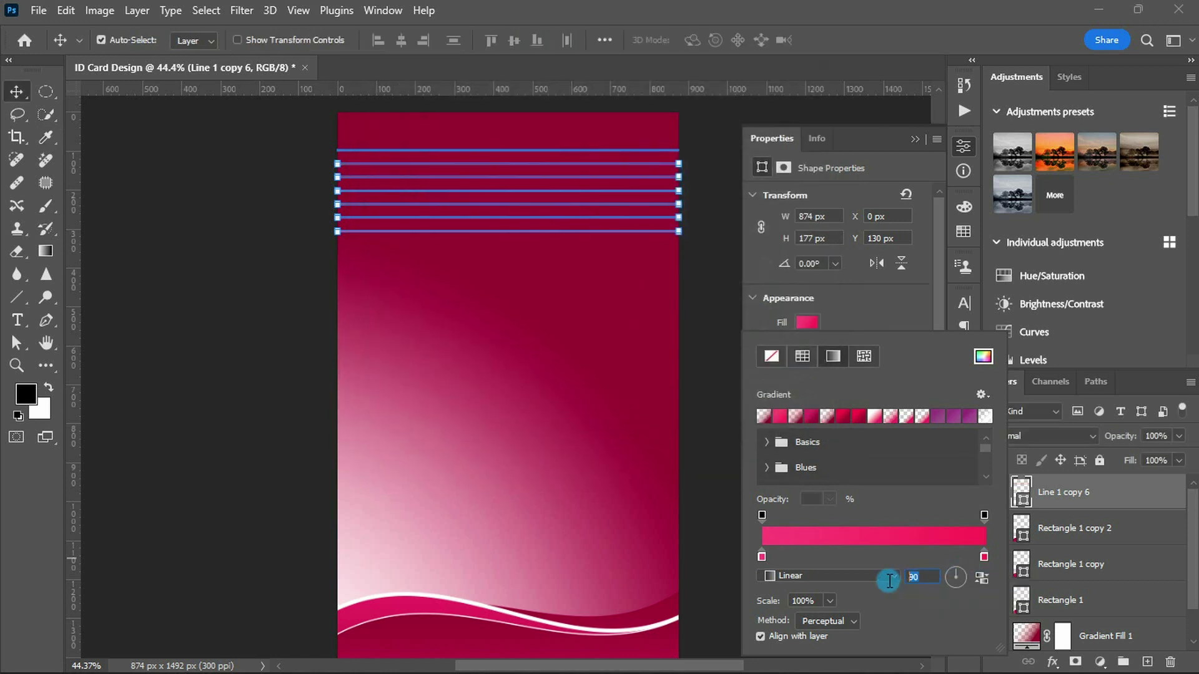
{"action": "type", "text": "0"}
{"action": "key", "text": "Return"}
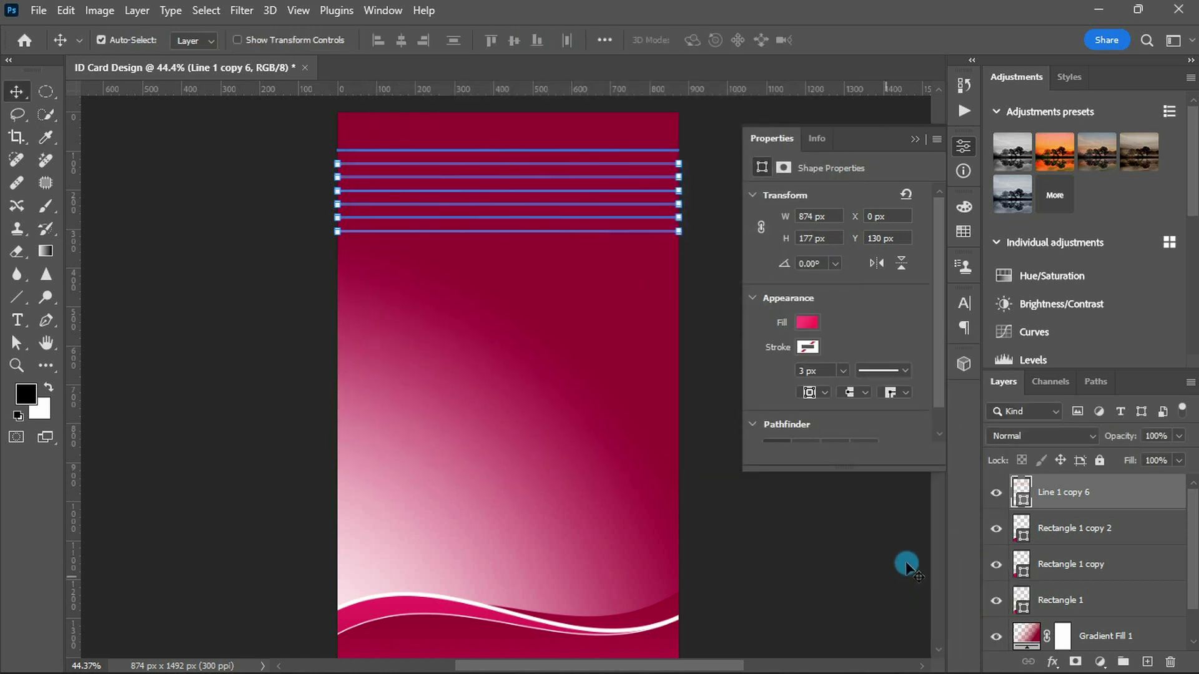
{"action": "right_click", "coordinate": [1047, 497]}
Convert the lines layer to a Smart Object and apply an Arc warp to it
{"action": "left_click", "coordinate": [973, 274]}
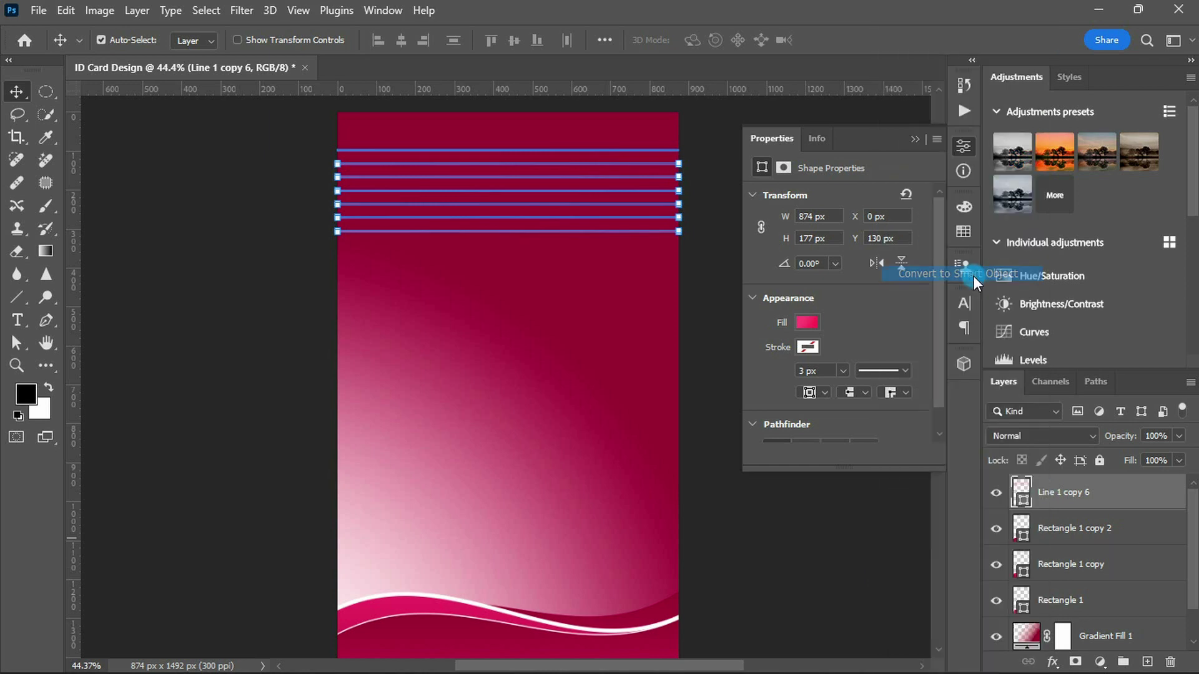
{"action": "scroll", "coordinate": [600, 197], "scroll_direction": "down", "scroll_amount": 1}
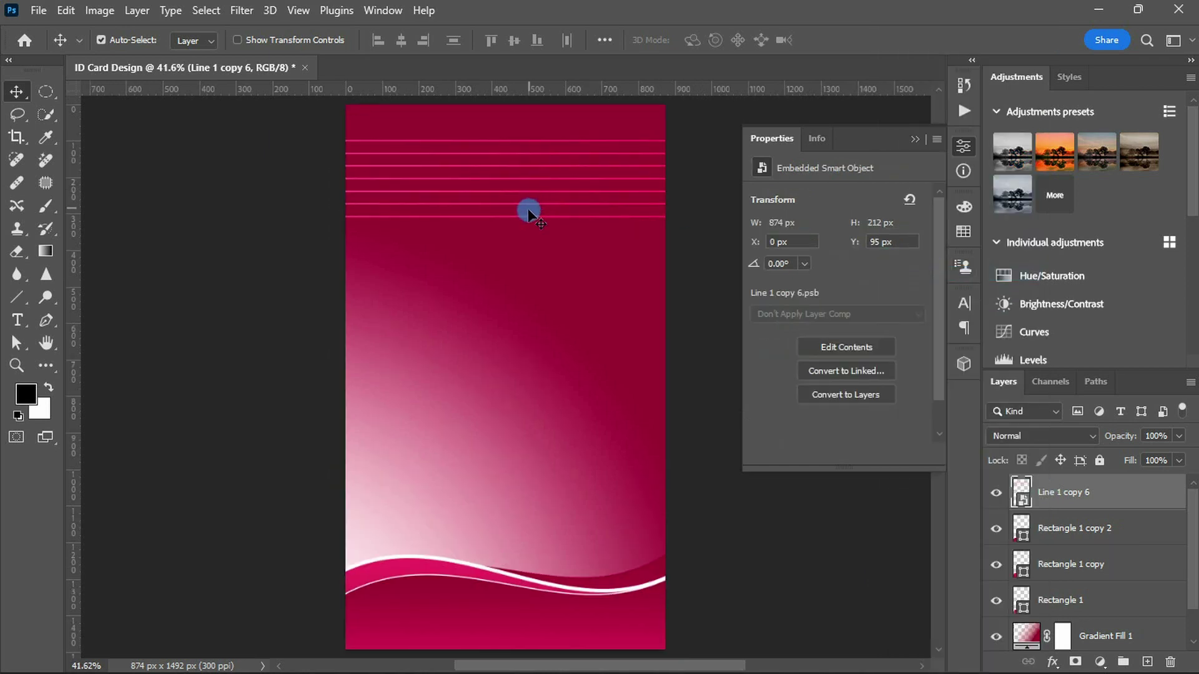
{"action": "key", "text": "ctrl+t"}
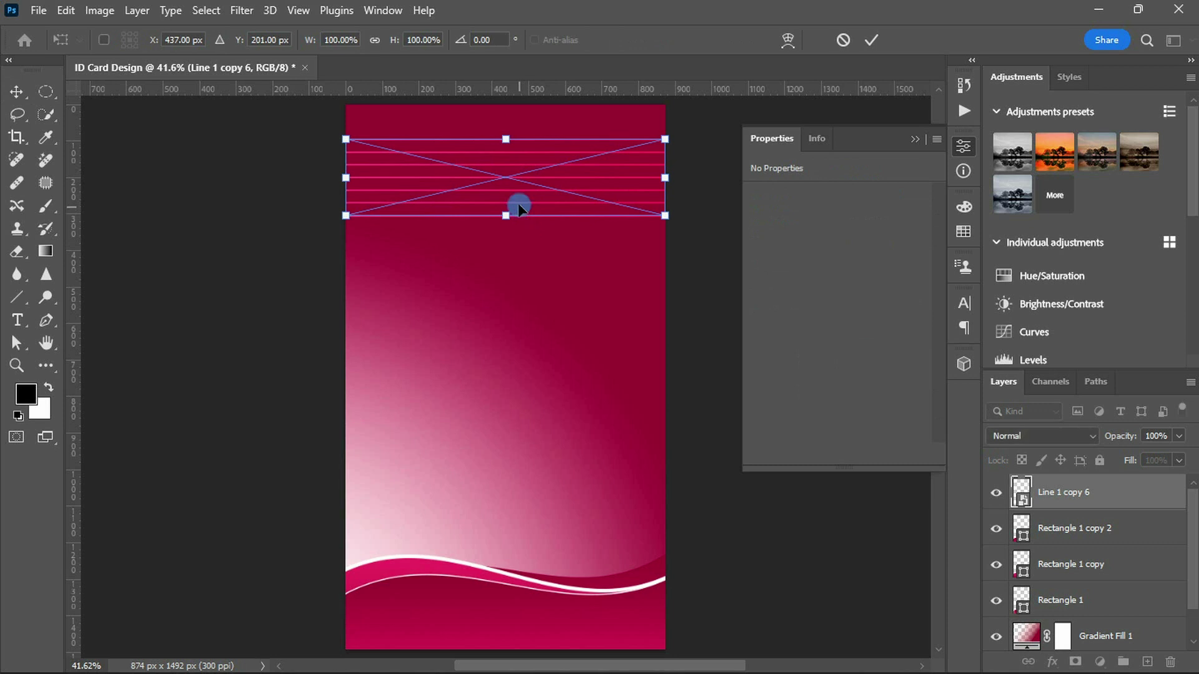
{"action": "left_click", "coordinate": [783, 40]}
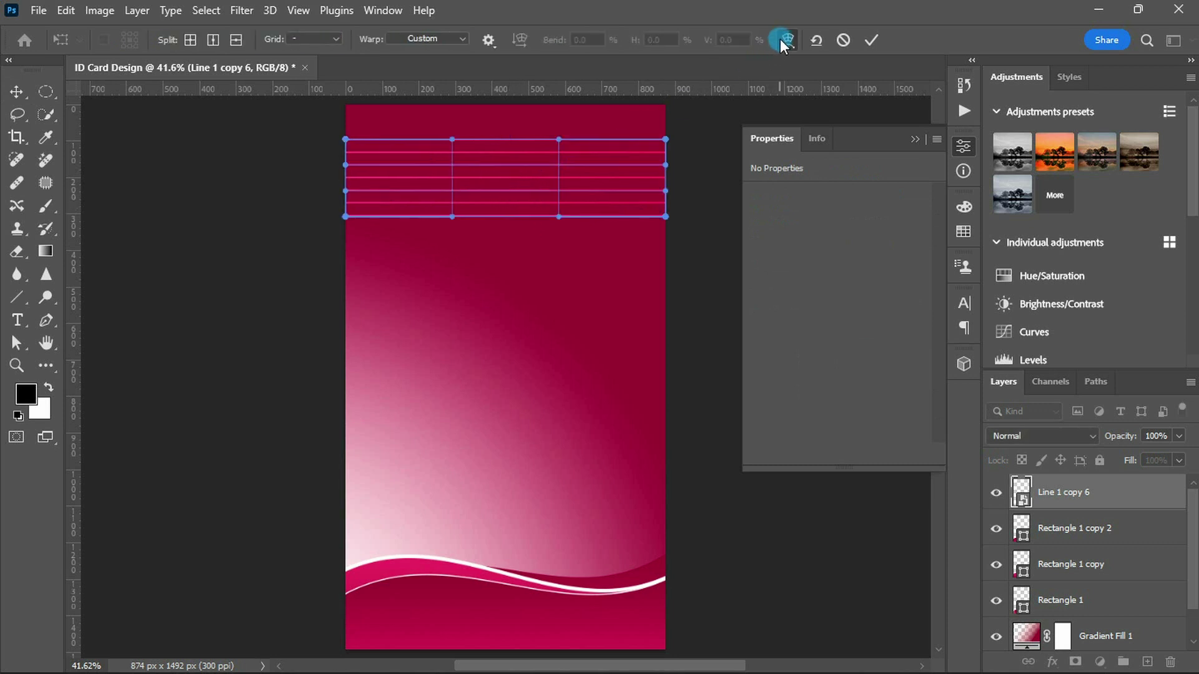
{"action": "left_click", "coordinate": [431, 39]}
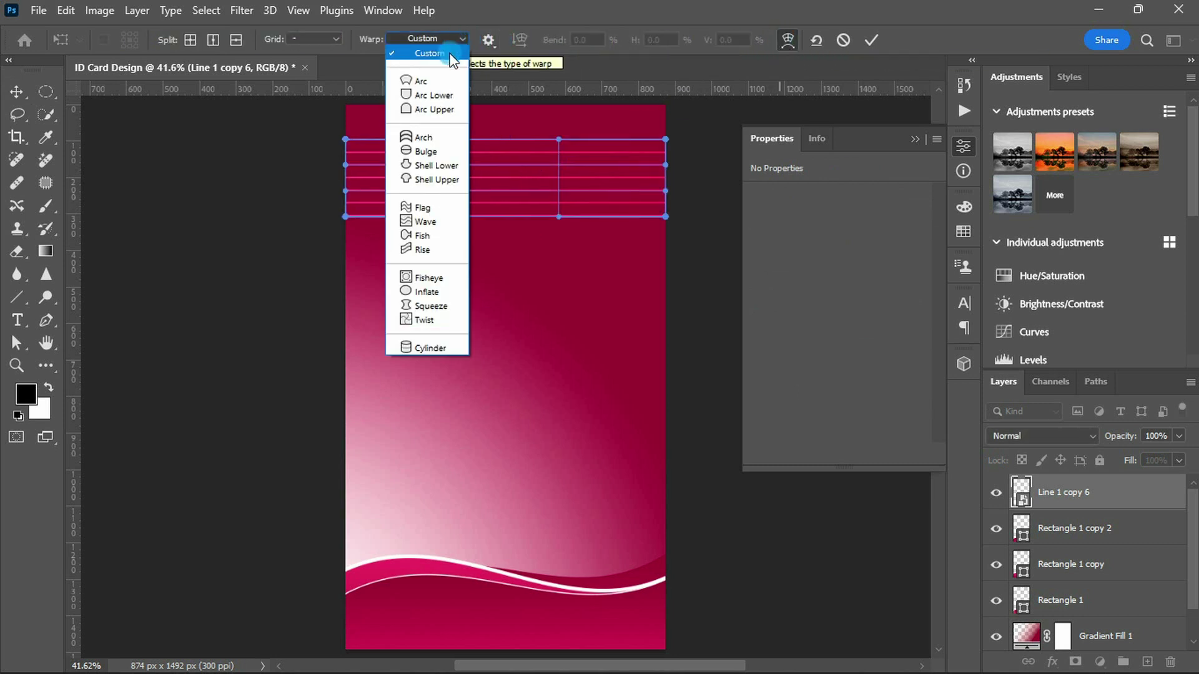
{"action": "left_click", "coordinate": [438, 81]}
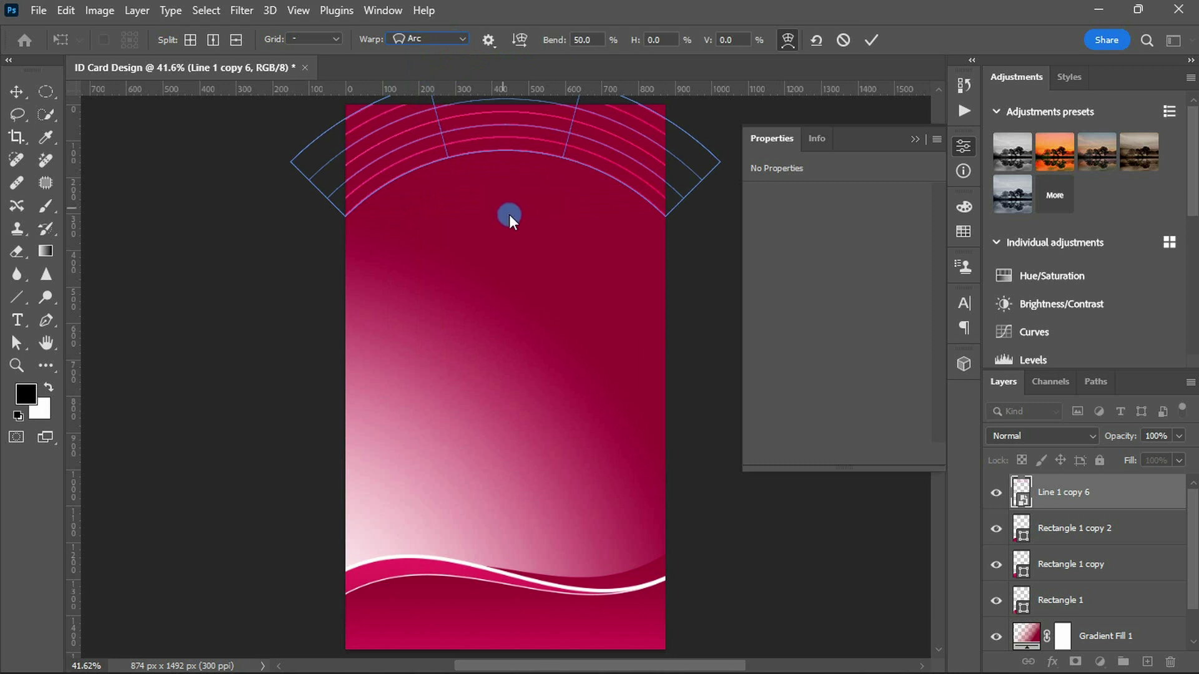
Bend the arc downward to about -47.1% and commit the warp
{"action": "left_click_drag", "start_coordinate": [519, 221], "coordinate": [517, 263]}
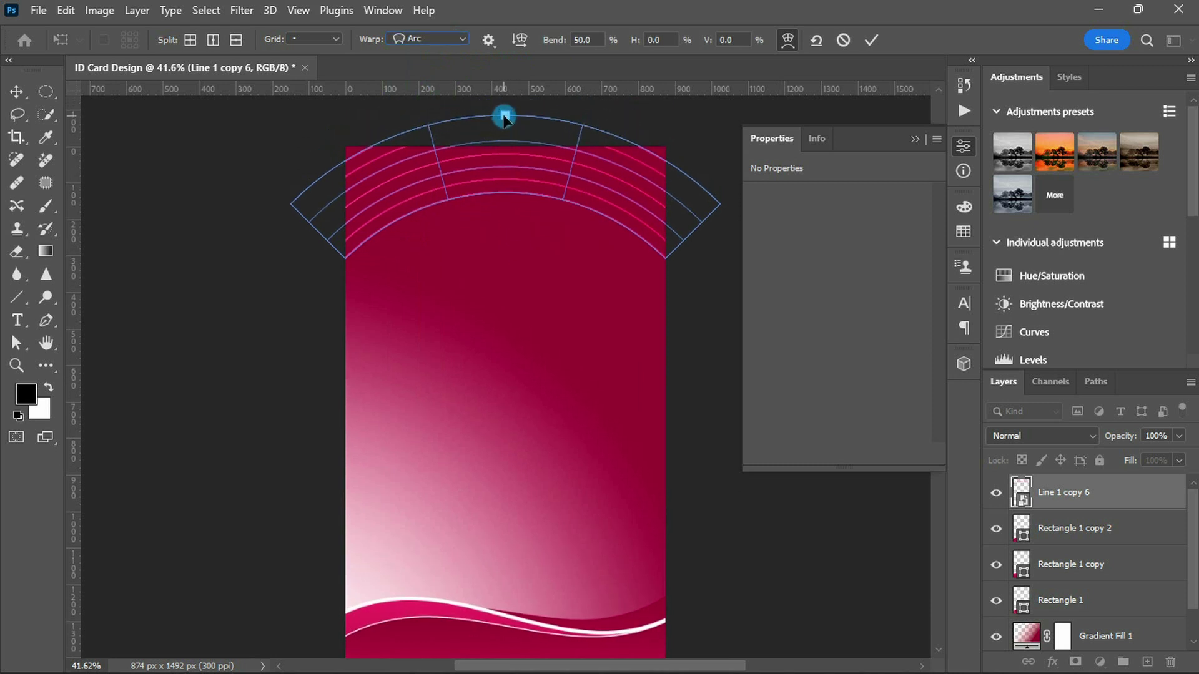
{"action": "left_click_drag", "start_coordinate": [505, 116], "coordinate": [521, 237]}
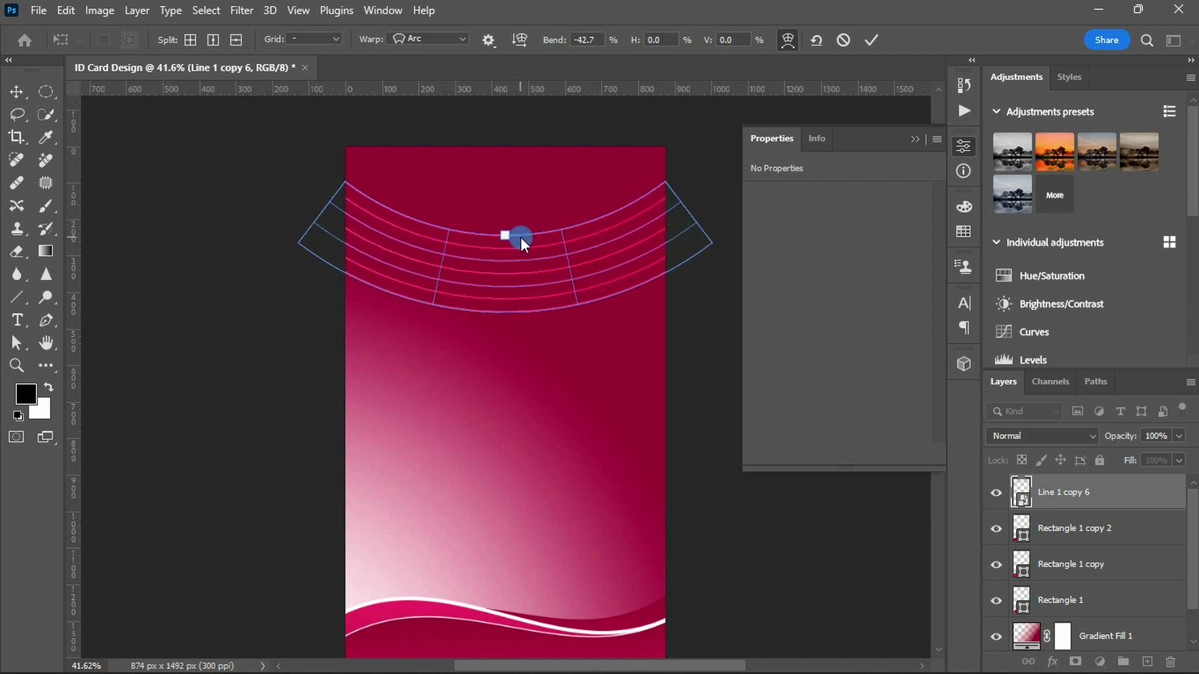
{"action": "key", "text": "Return"}
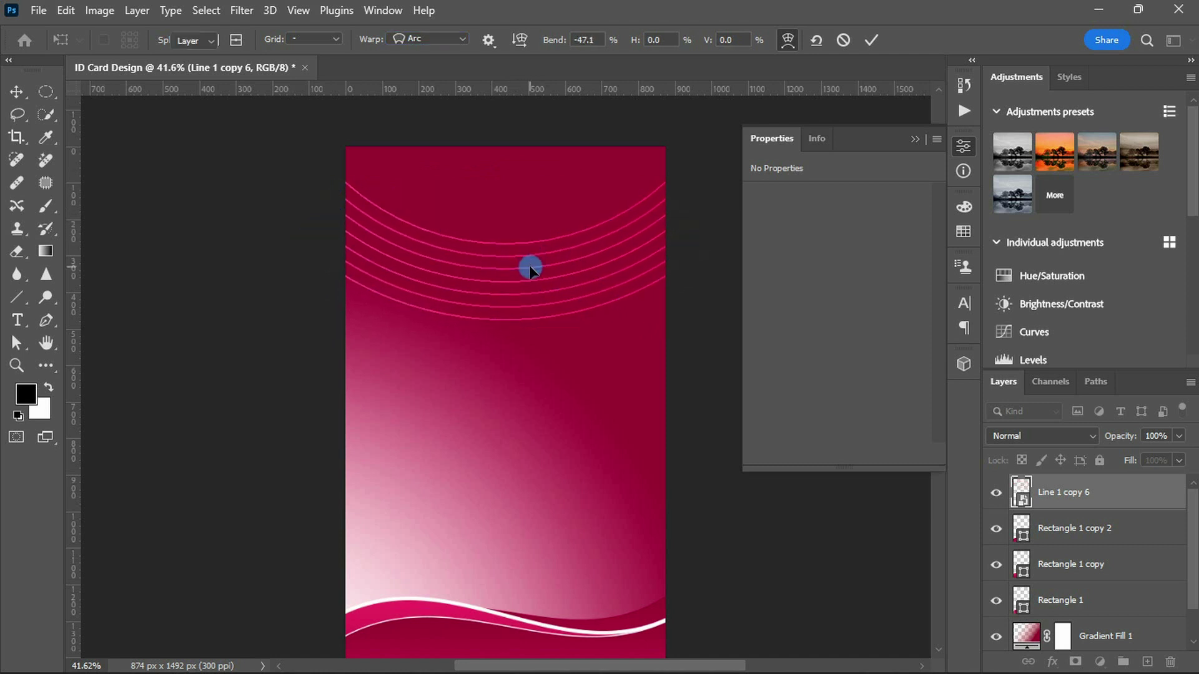
{"action": "left_click", "coordinate": [527, 218]}
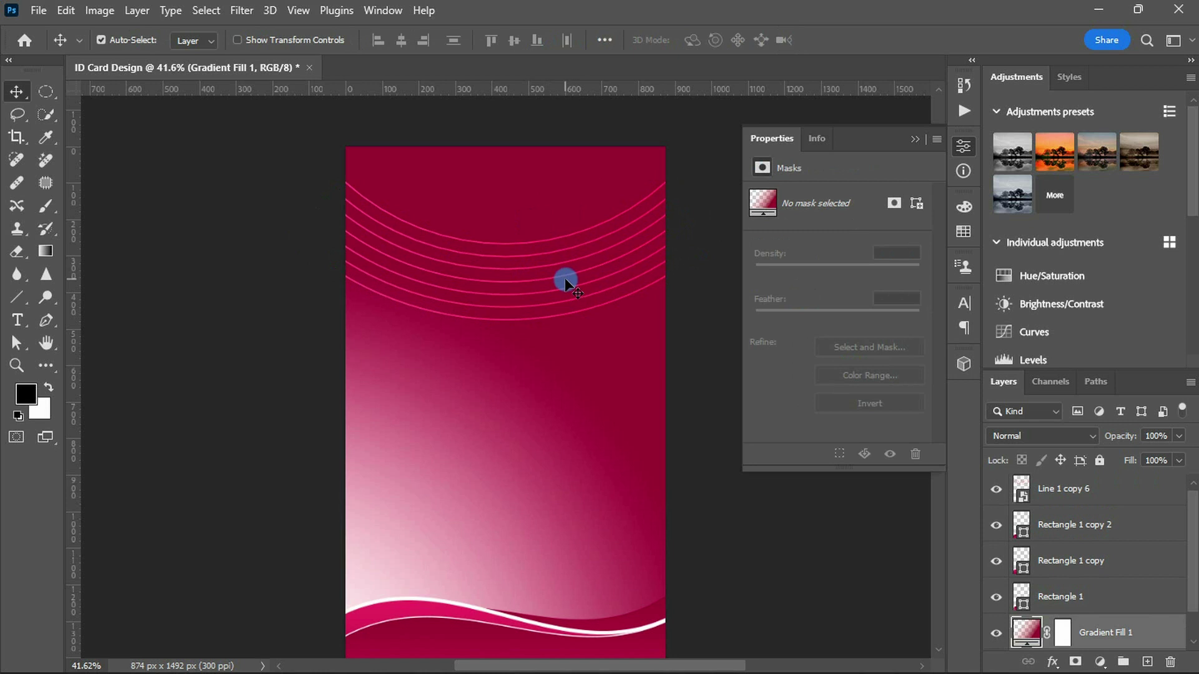
Select the Line 1 copy 6 layer, move the arcs up and stretch them slightly taller
{"action": "left_click_drag", "start_coordinate": [1021, 500], "coordinate": [1022, 511]}
{"action": "left_click", "coordinate": [1043, 484]}
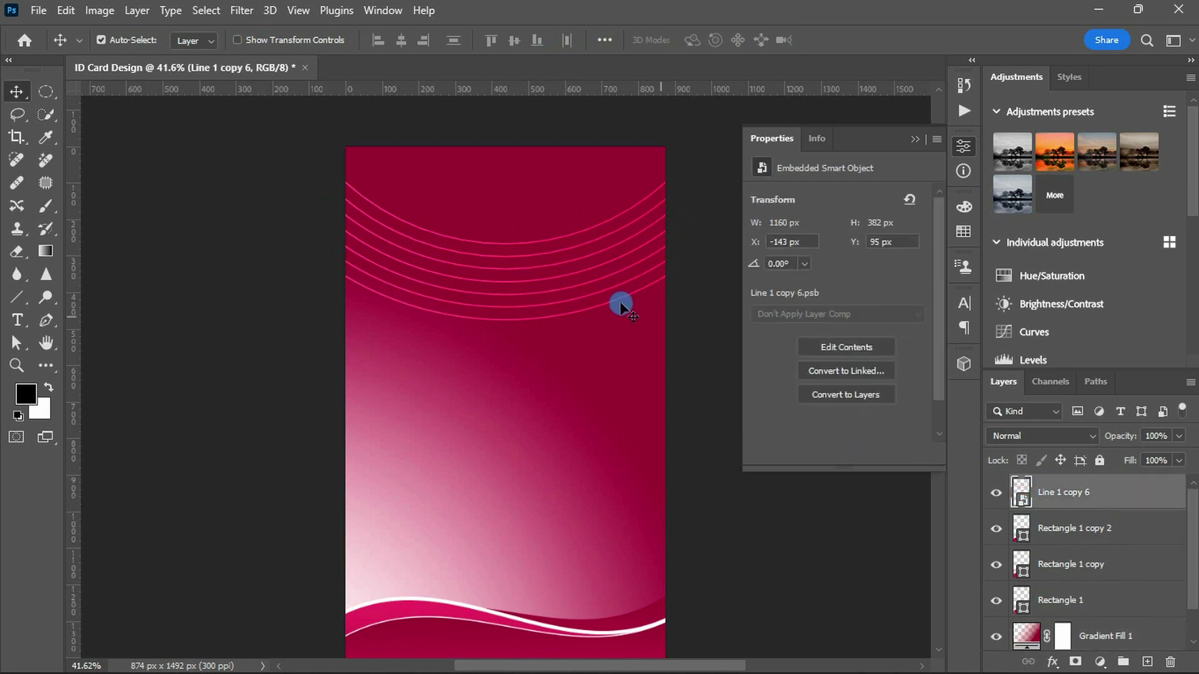
{"action": "key", "text": "ctrl+t"}
{"action": "left_click_drag", "start_coordinate": [541, 294], "coordinate": [541, 227]}
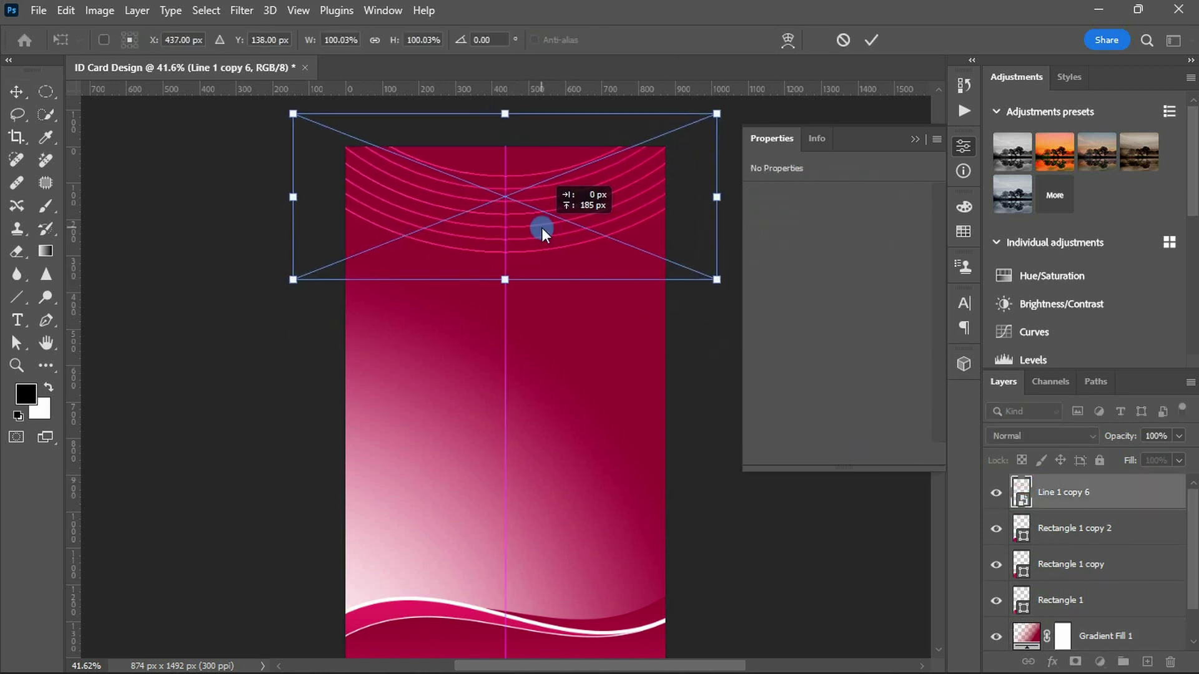
{"action": "left_click_drag", "start_coordinate": [504, 279], "coordinate": [508, 298]}
{"action": "left_click_drag", "start_coordinate": [499, 205], "coordinate": [499, 199]}
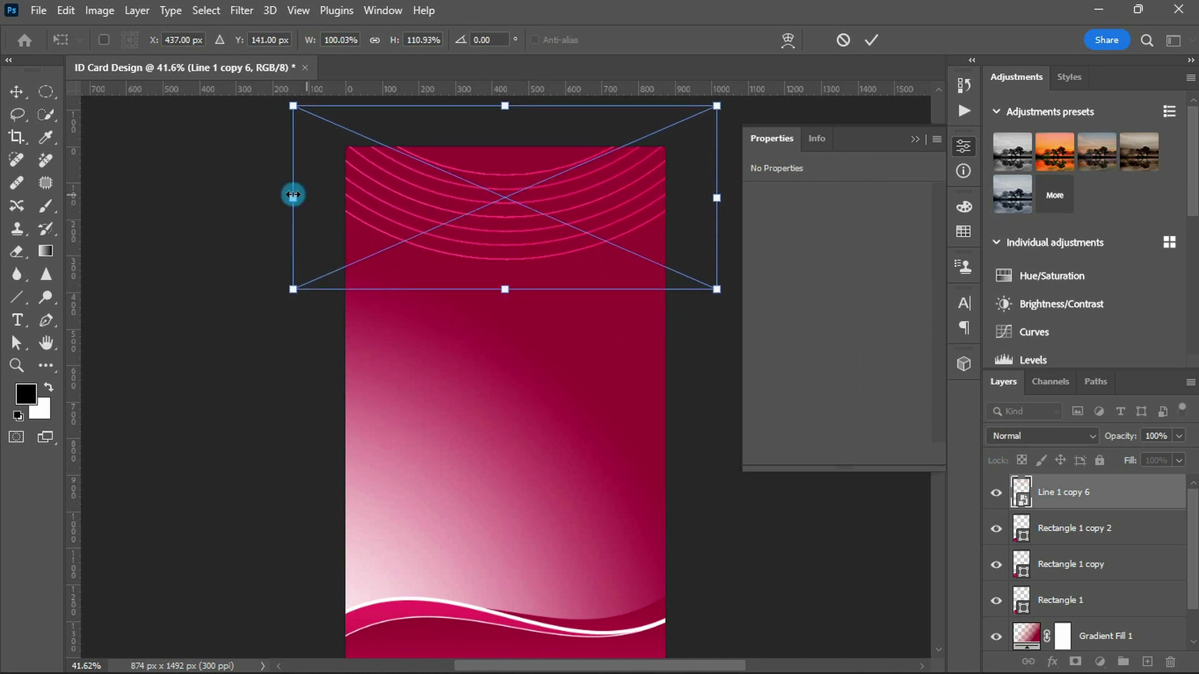
Widen the arcs to 1236 x 423 px past the card edges and commit the transform
{"action": "left_click_drag", "start_coordinate": [293, 194], "coordinate": [312, 197]}
{"action": "left_click_drag", "start_coordinate": [522, 201], "coordinate": [520, 183]}
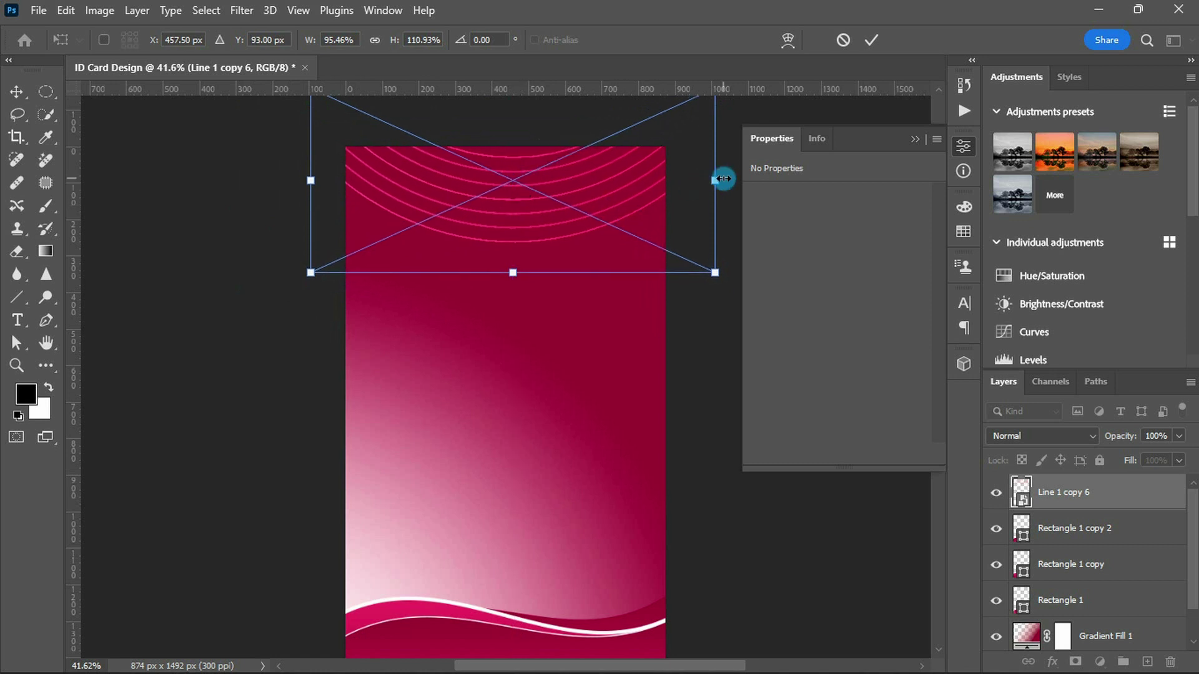
{"action": "left_click_drag", "start_coordinate": [719, 179], "coordinate": [753, 181]}
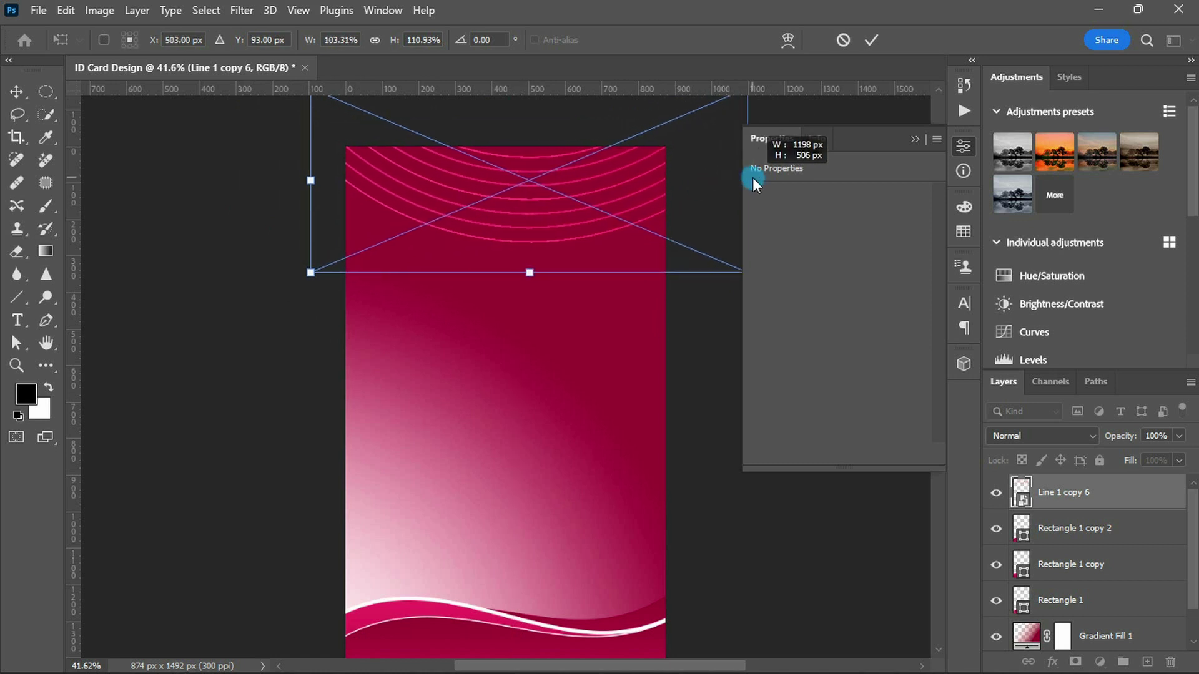
{"action": "scroll", "coordinate": [700, 193], "scroll_direction": "right", "scroll_amount": 2}
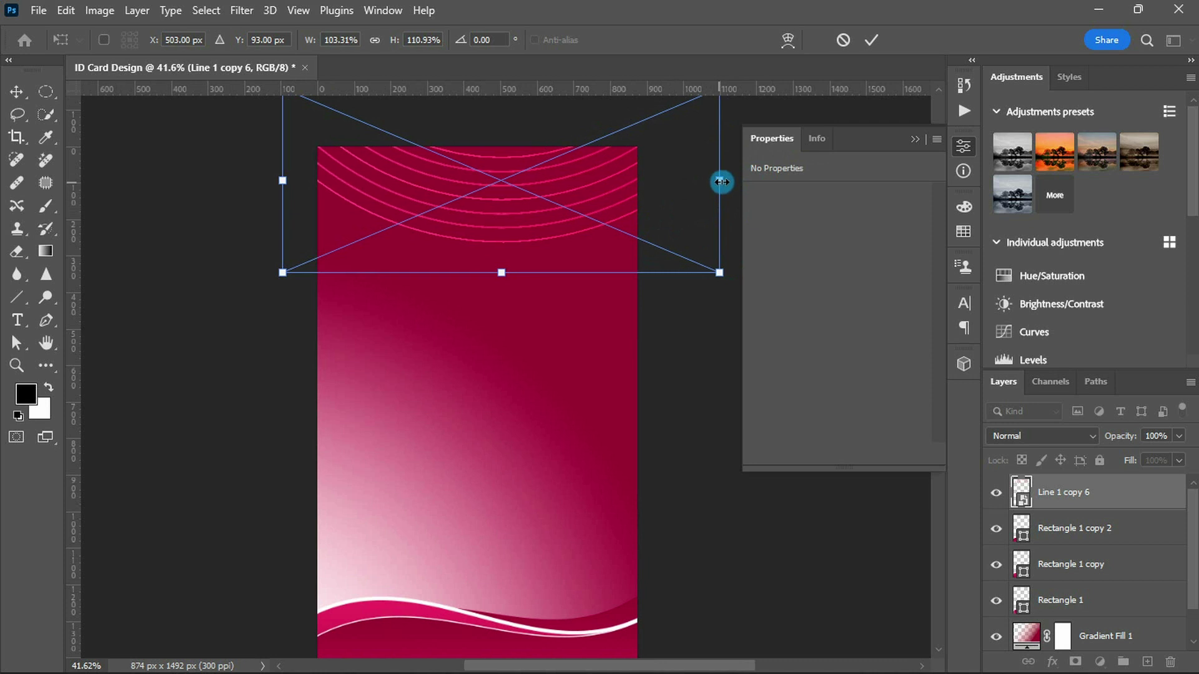
{"action": "left_click_drag", "start_coordinate": [722, 182], "coordinate": [734, 181]}
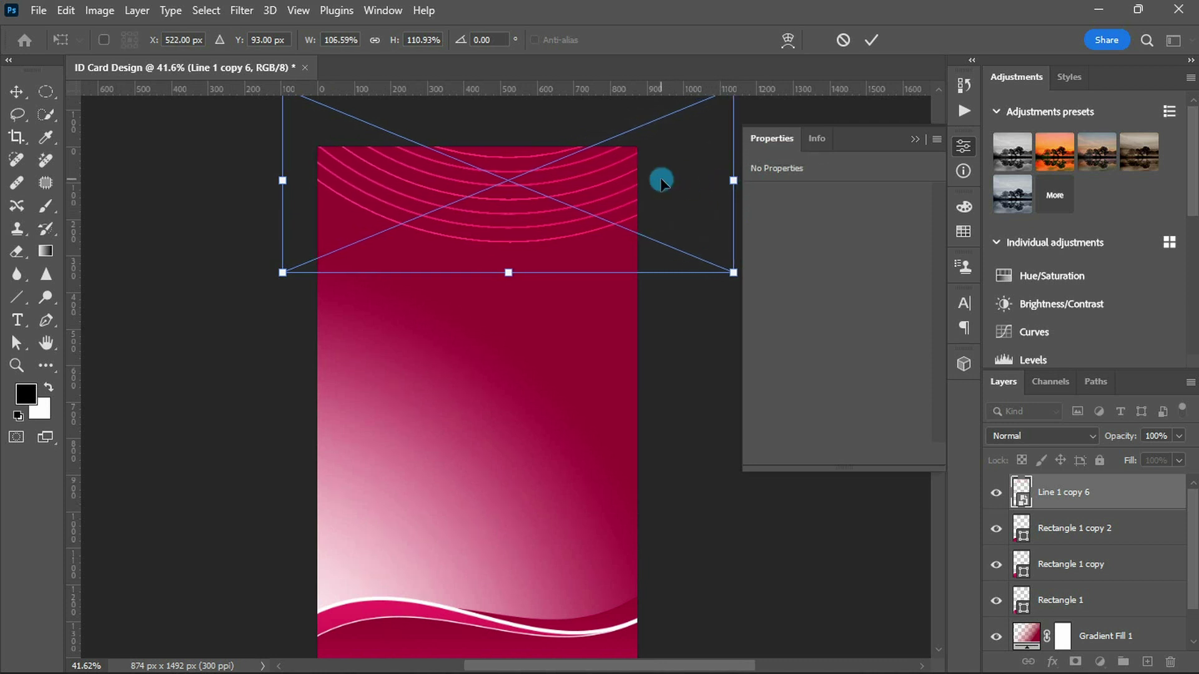
{"action": "key", "text": "Return"}
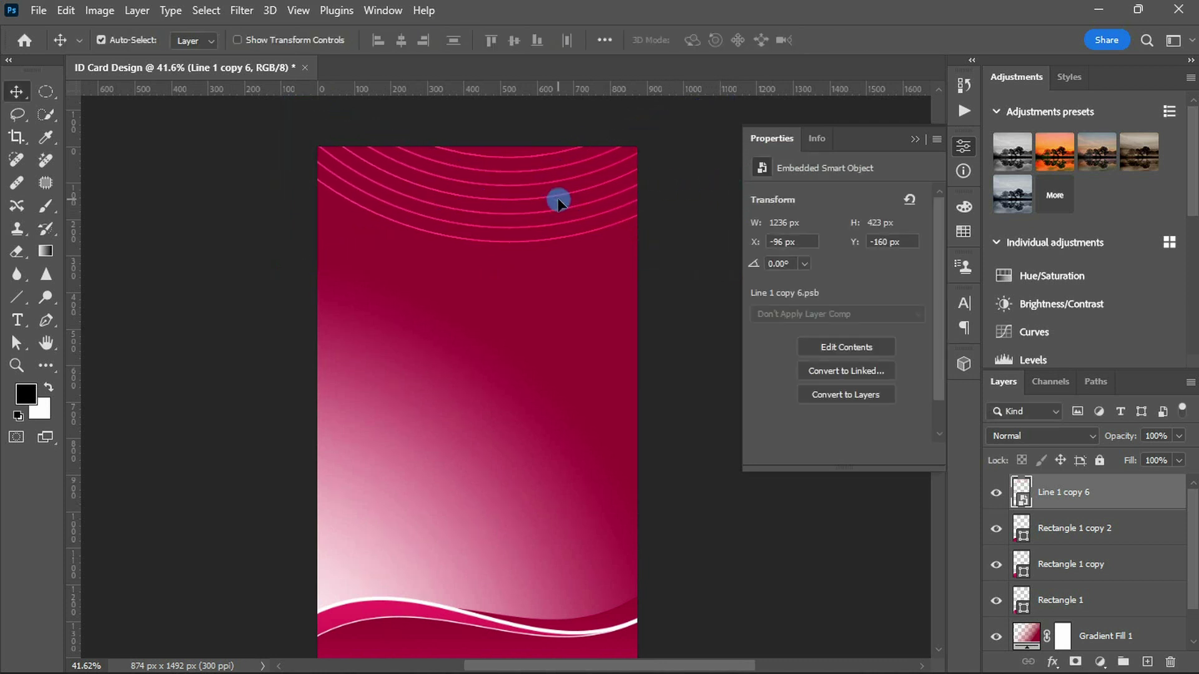
Add a layer mask to the arc lines with a horizontal gradient so they fade leftward
{"action": "left_click", "coordinate": [1075, 662]}
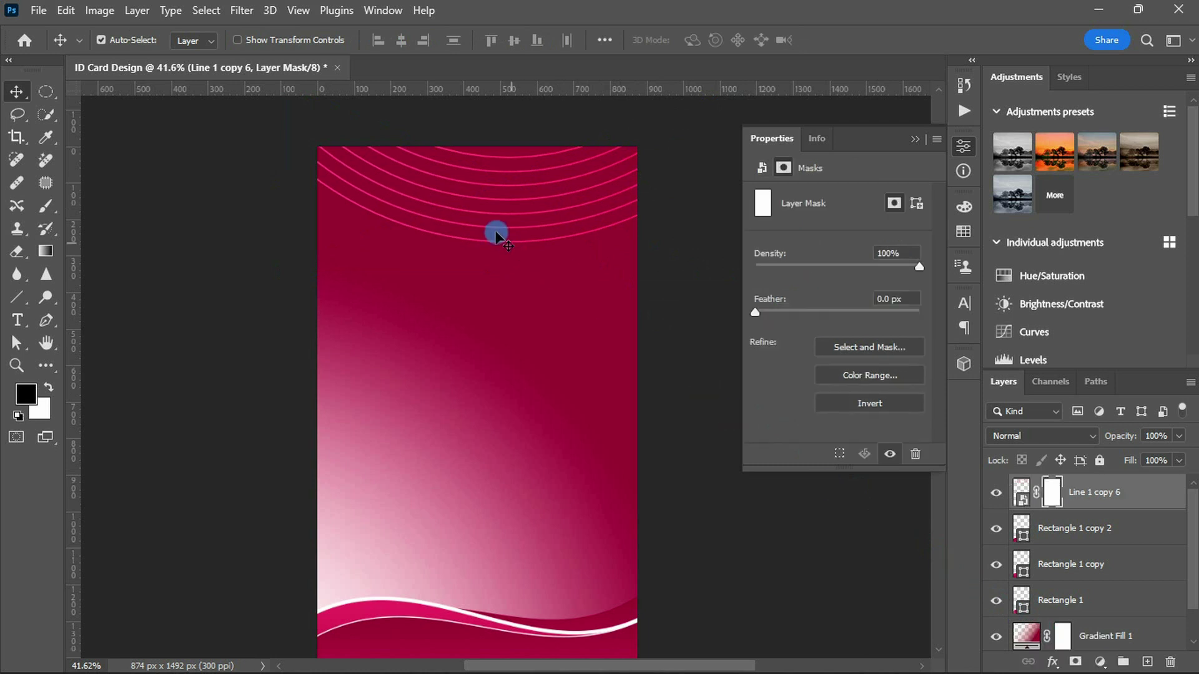
{"action": "key", "text": "g"}
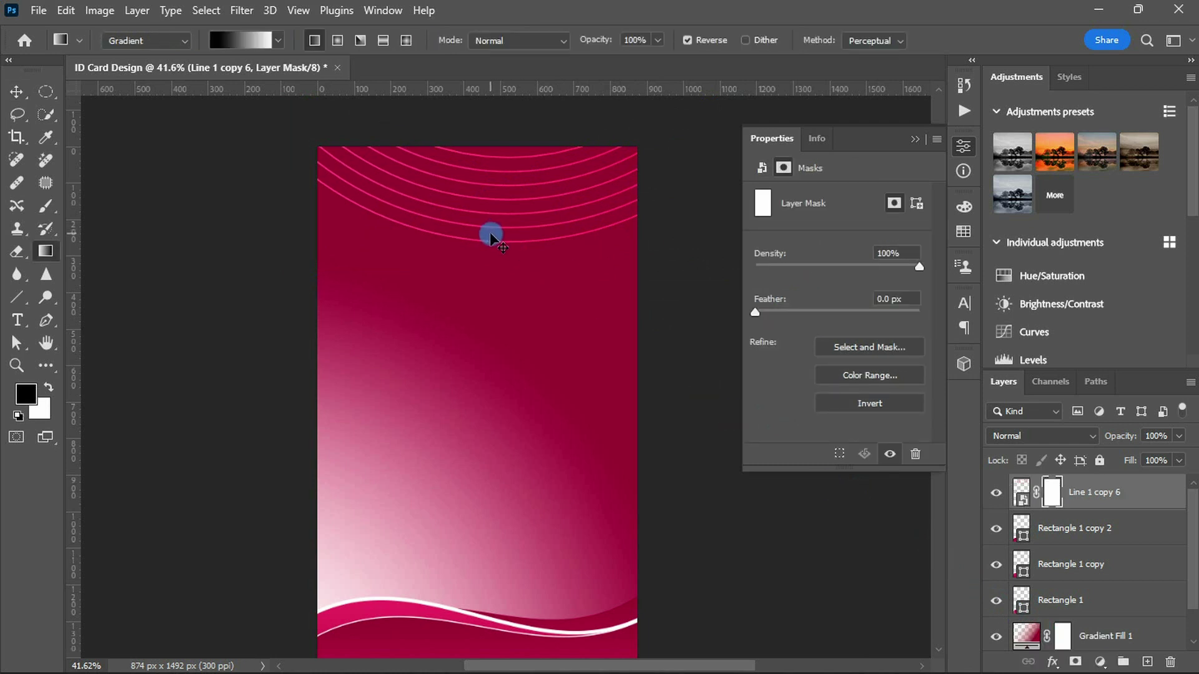
{"action": "left_click_drag", "start_coordinate": [311, 177], "coordinate": [698, 178]}
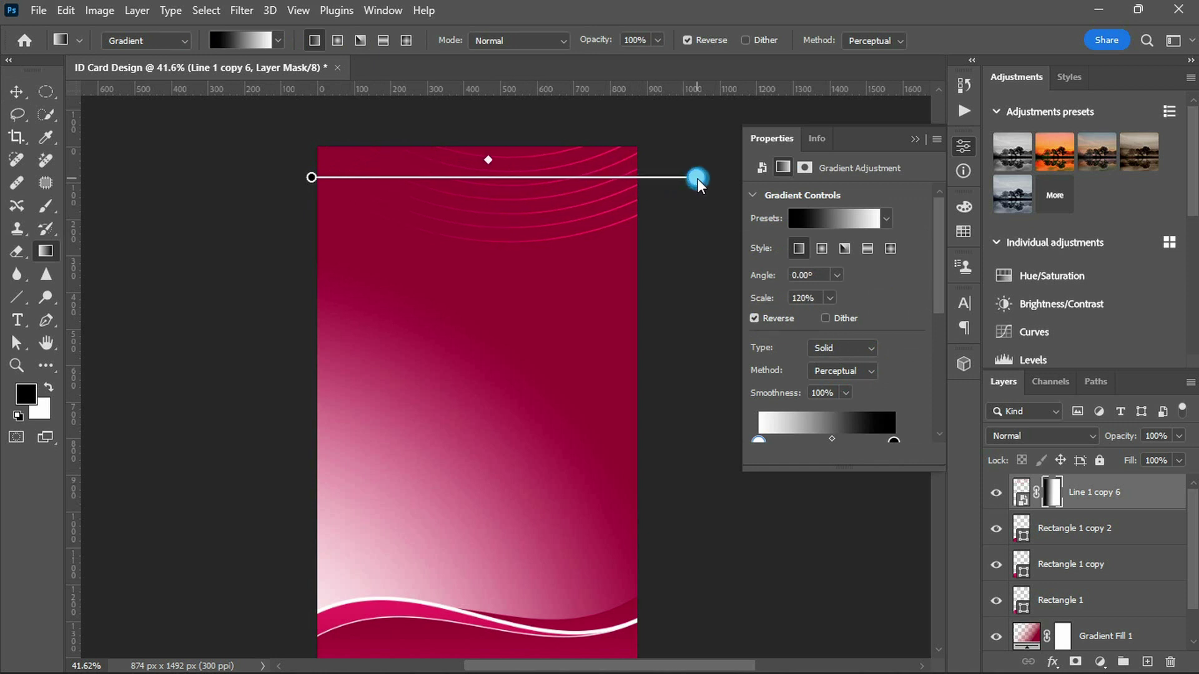
Cycle the shape tools over to the Ellipse tool
{"action": "key", "text": "u"}
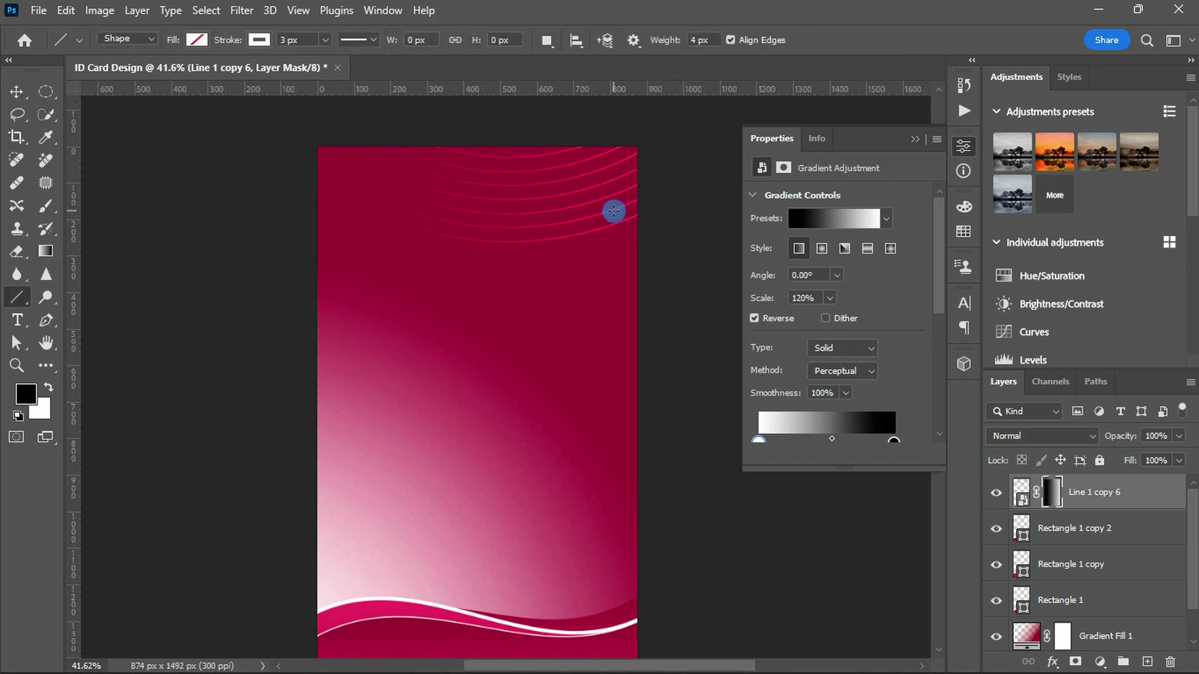
{"action": "scroll", "coordinate": [487, 331], "scroll_direction": "down", "scroll_amount": 1}
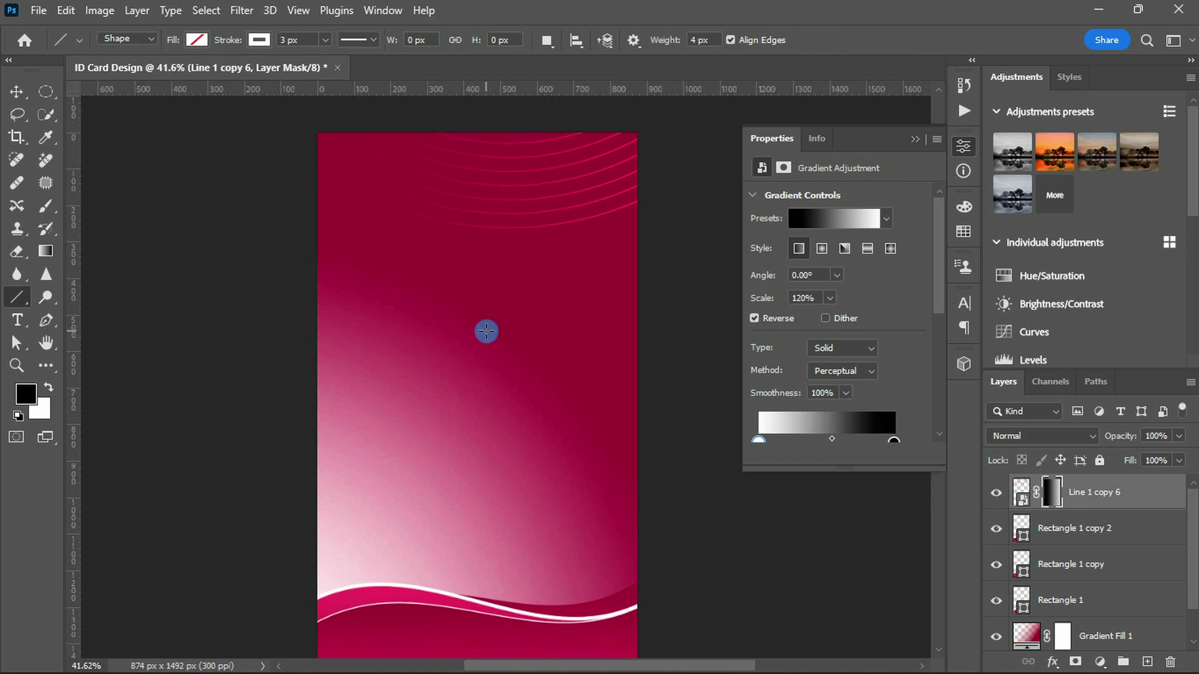
{"action": "scroll", "coordinate": [486, 331], "scroll_direction": "down", "scroll_amount": 2}
{"action": "key", "text": "shift+u"}
{"action": "key", "text": "shift+u"}
{"action": "key", "text": "shift+u"}
Create a 1889 x 1889 px circle at X -992, Y 267 and load its outline as a selection
{"action": "left_click", "coordinate": [487, 331]}
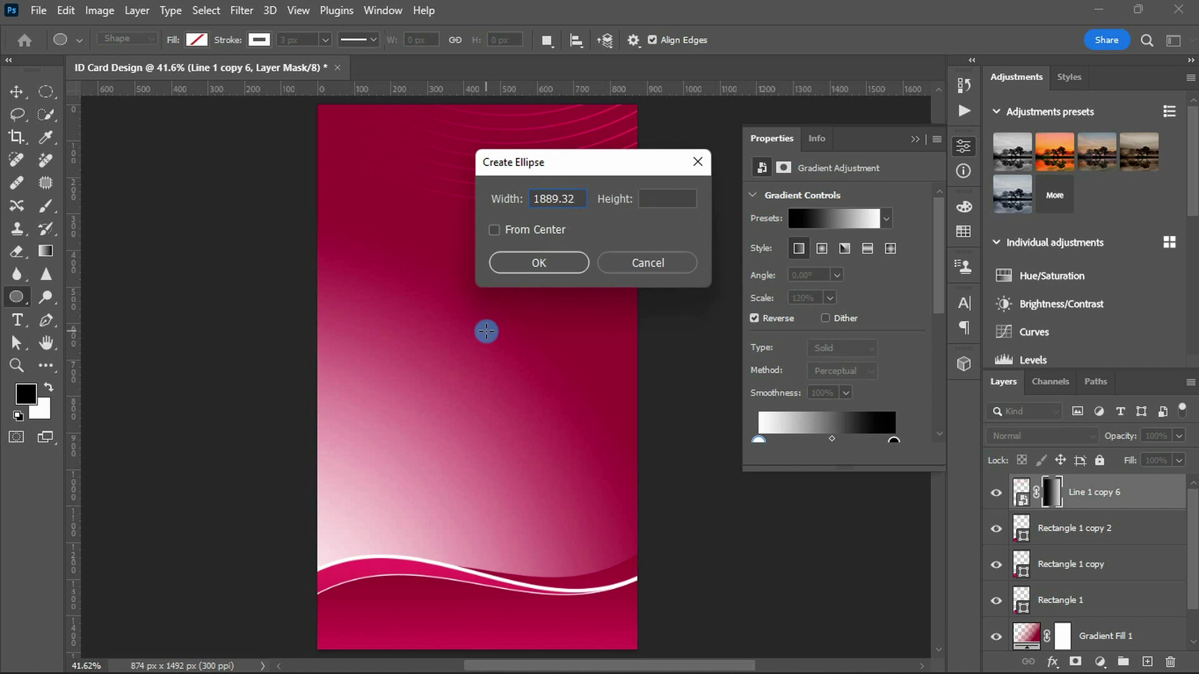
{"action": "type", "text": "1000.32"}
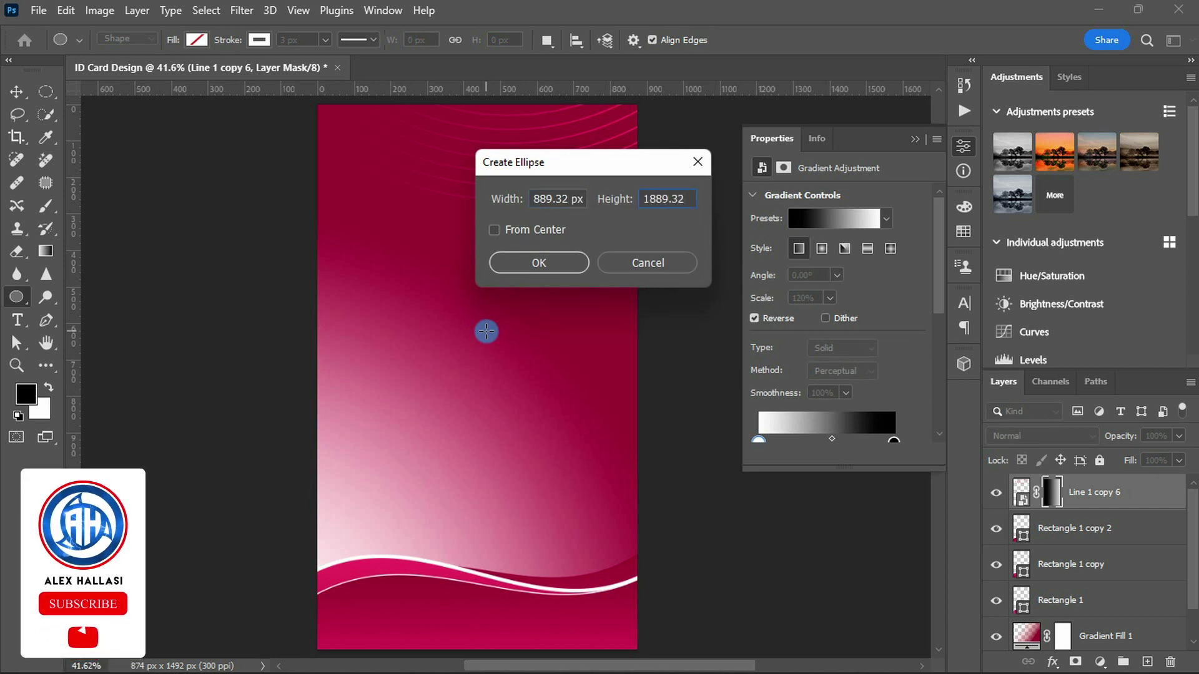
{"action": "key", "text": "Return"}
{"action": "left_click", "coordinate": [873, 217]}
{"action": "type", "text": "-"}
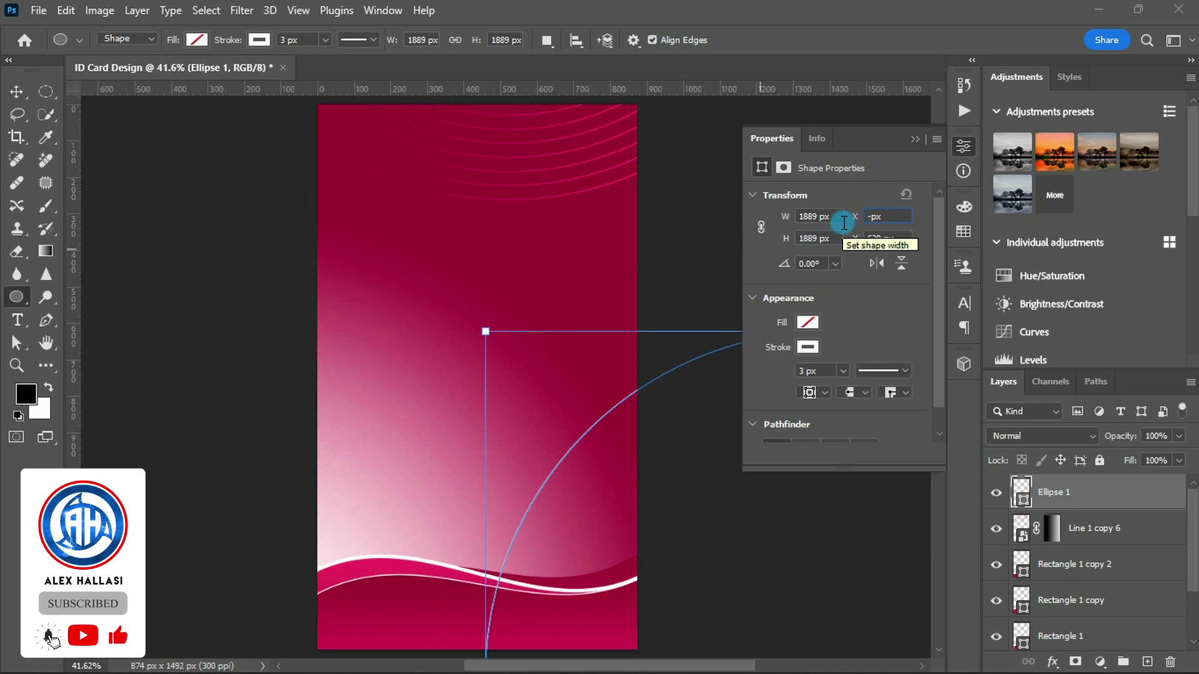
{"action": "type", "text": "992"}
{"action": "key", "text": "Tab"}
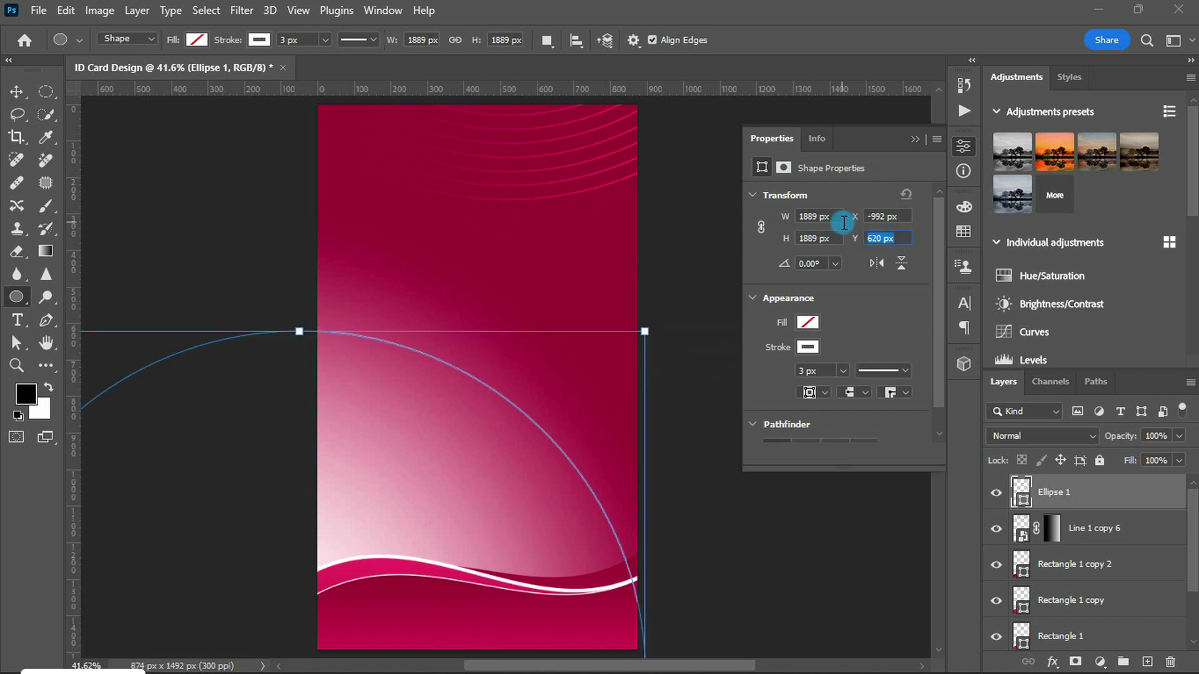
{"action": "type", "text": "267"}
{"action": "key", "text": "Return"}
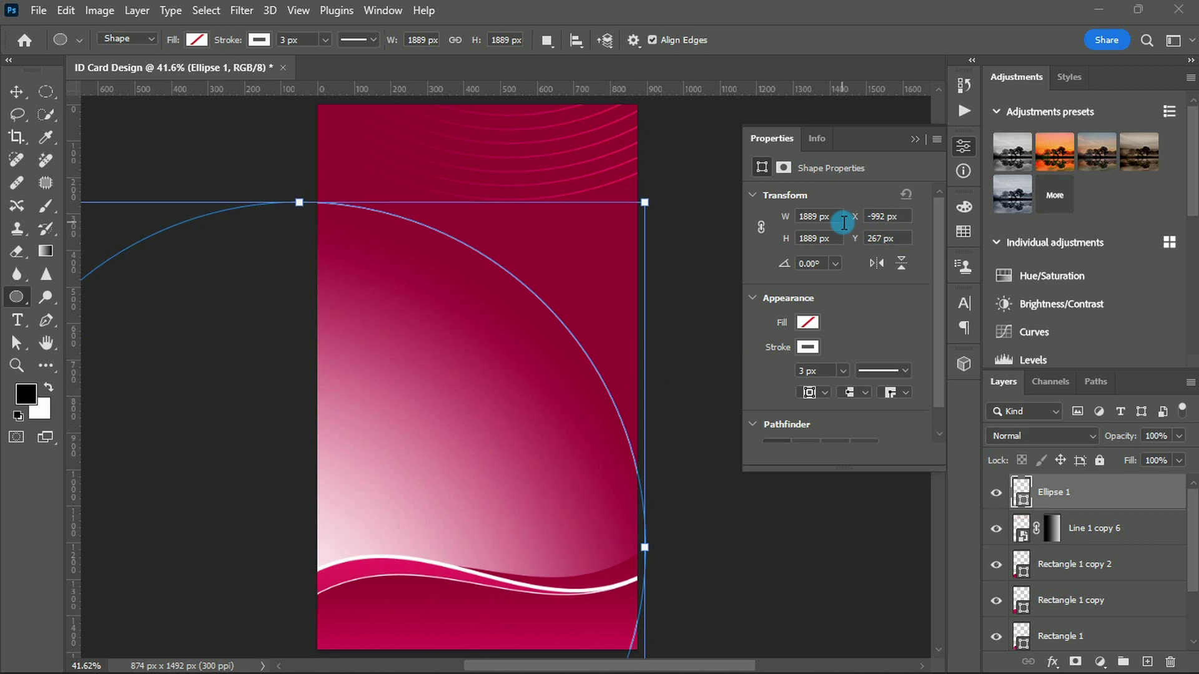
{"action": "left_click", "coordinate": [1023, 494], "text": "ctrl"}
Hide Ellipse 1 and brush a soft white glow inside the circle's top edge on a new layer
{"action": "left_click", "coordinate": [996, 493]}
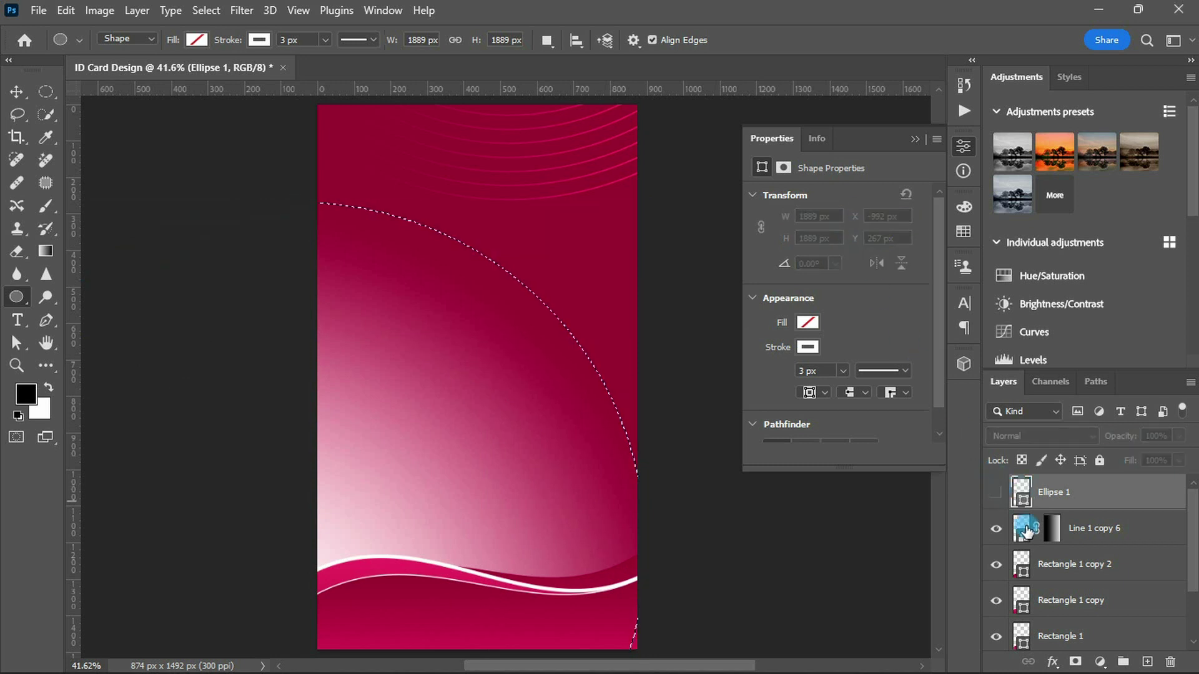
{"action": "left_click", "coordinate": [1148, 661]}
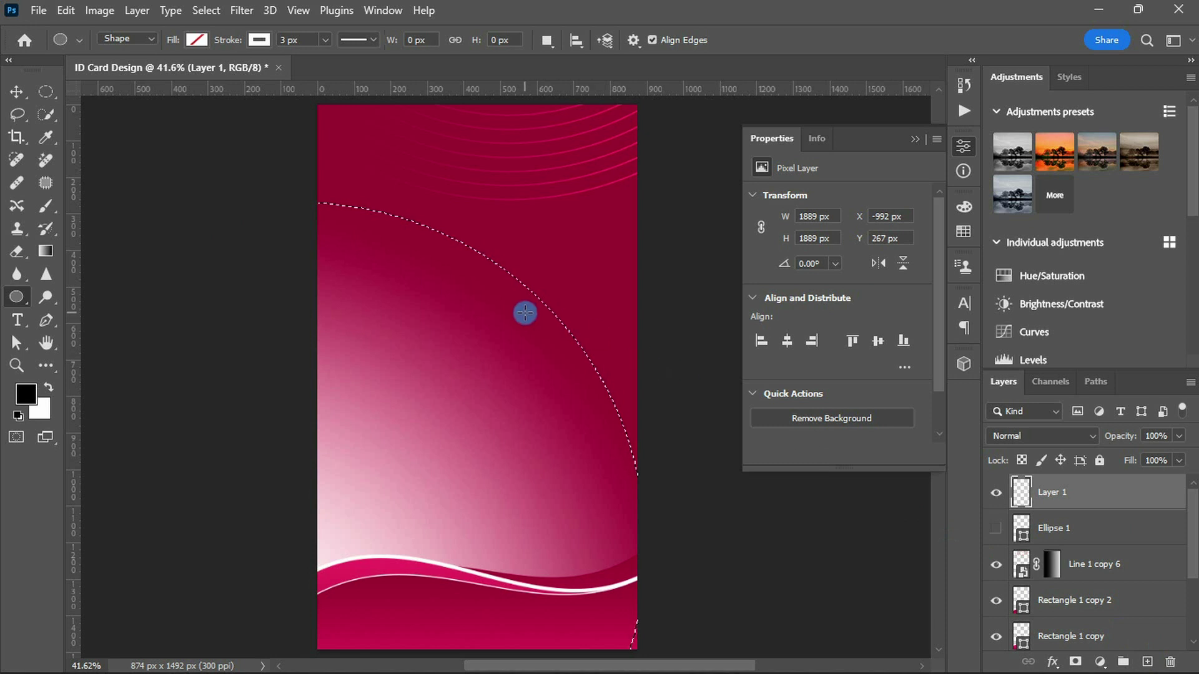
{"action": "key", "text": "b"}
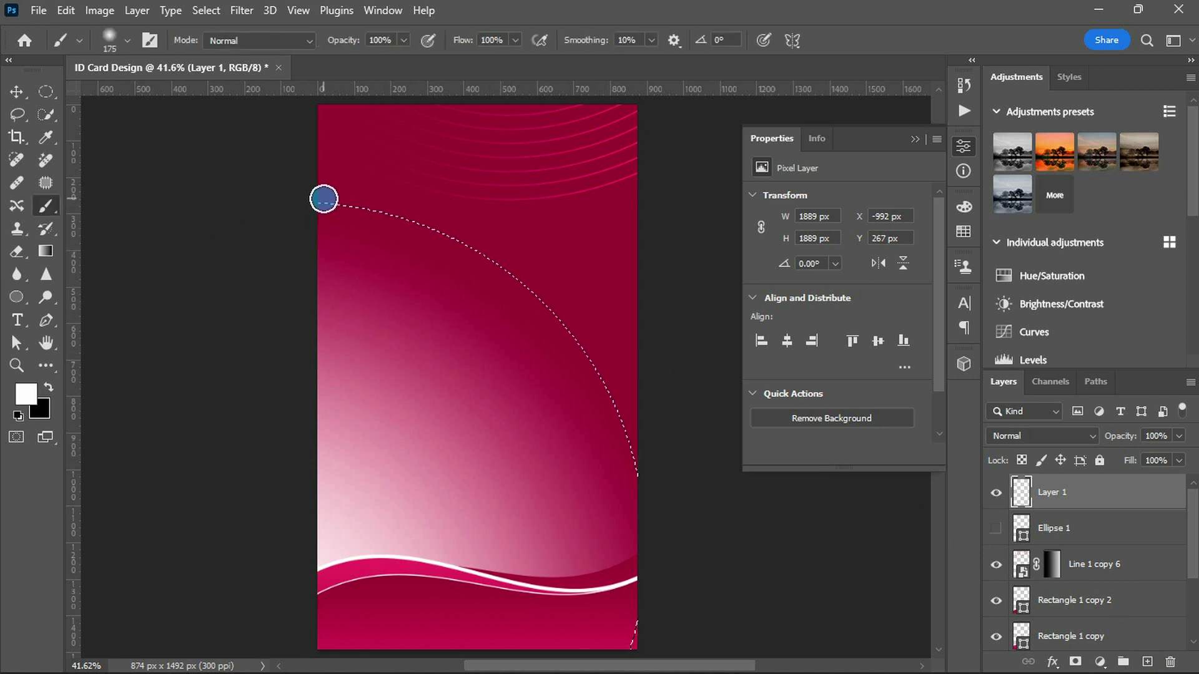
{"action": "mouse_move", "coordinate": [327, 177]}
{"action": "left_mouse_down"}
{"action": "mouse_move", "coordinate": [484, 196]}
{"action": "mouse_move", "coordinate": [584, 269]}
{"action": "mouse_move", "coordinate": [712, 410]}
{"action": "left_mouse_up"}
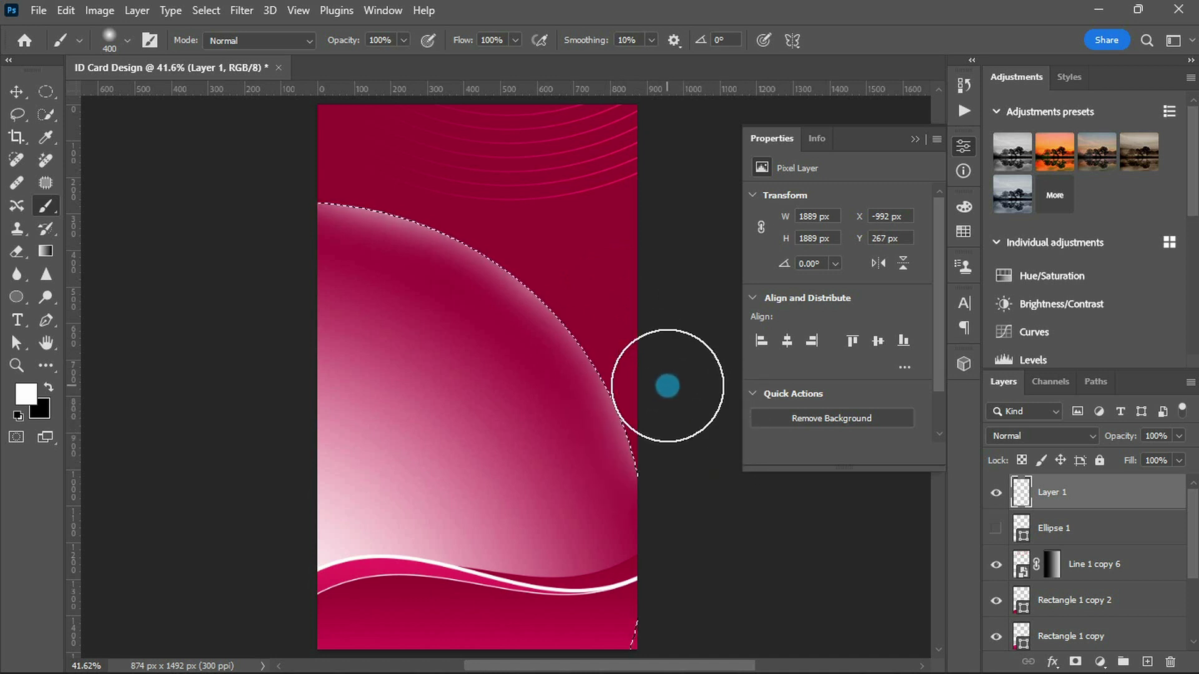
{"action": "key", "text": "x"}
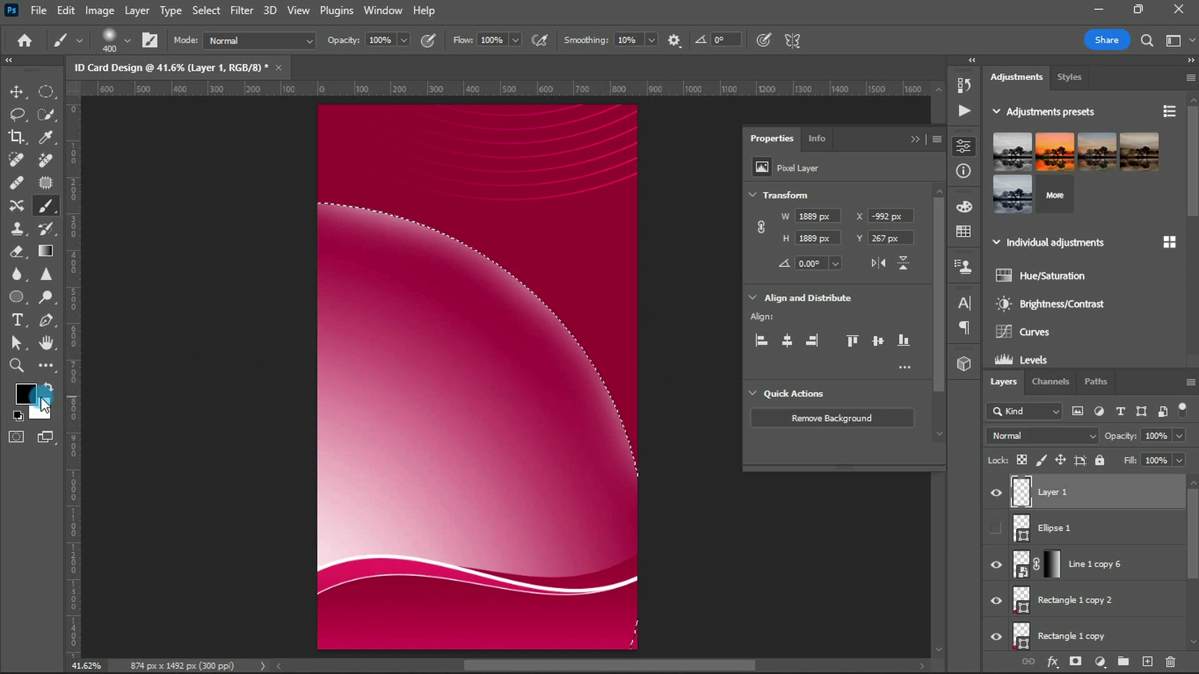
Sample the card's pink and tune the foreground colour to #ff004e
{"action": "left_click", "coordinate": [32, 397]}
{"action": "left_click", "coordinate": [344, 565]}
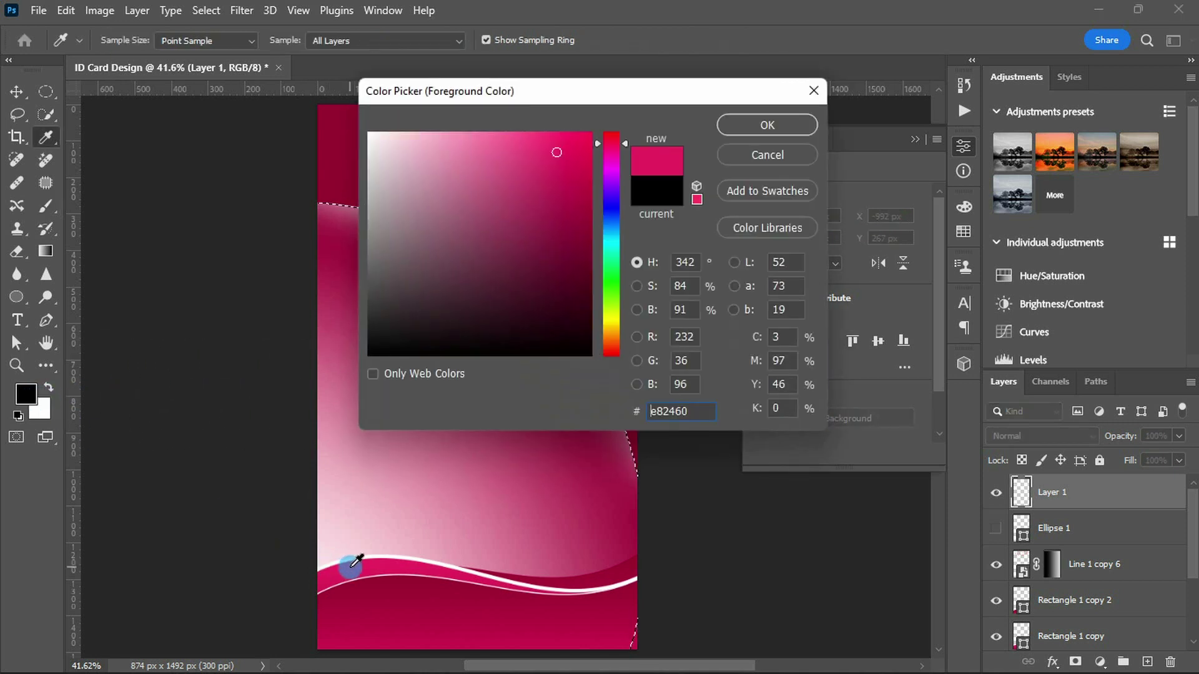
{"action": "left_click_drag", "start_coordinate": [577, 122], "coordinate": [623, 110]}
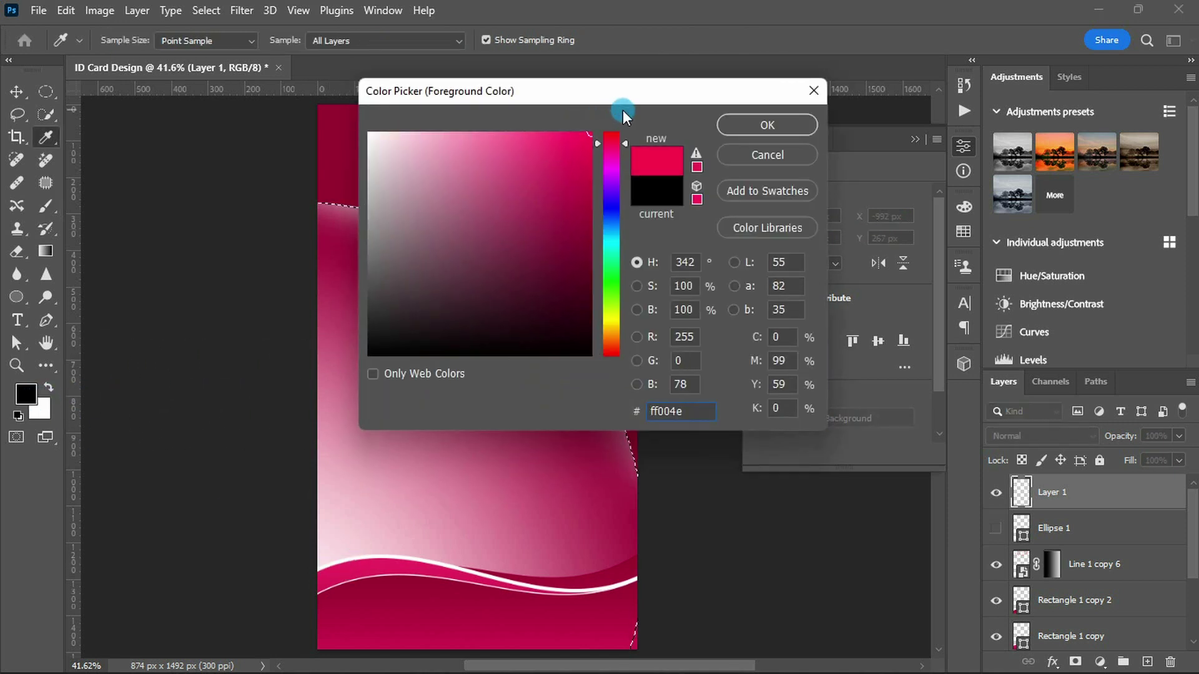
{"action": "left_click_drag", "start_coordinate": [590, 160], "coordinate": [624, 138]}
{"action": "left_click_drag", "start_coordinate": [624, 138], "coordinate": [625, 130]}
{"action": "left_click", "coordinate": [740, 127]}
{"action": "key", "text": "b"}
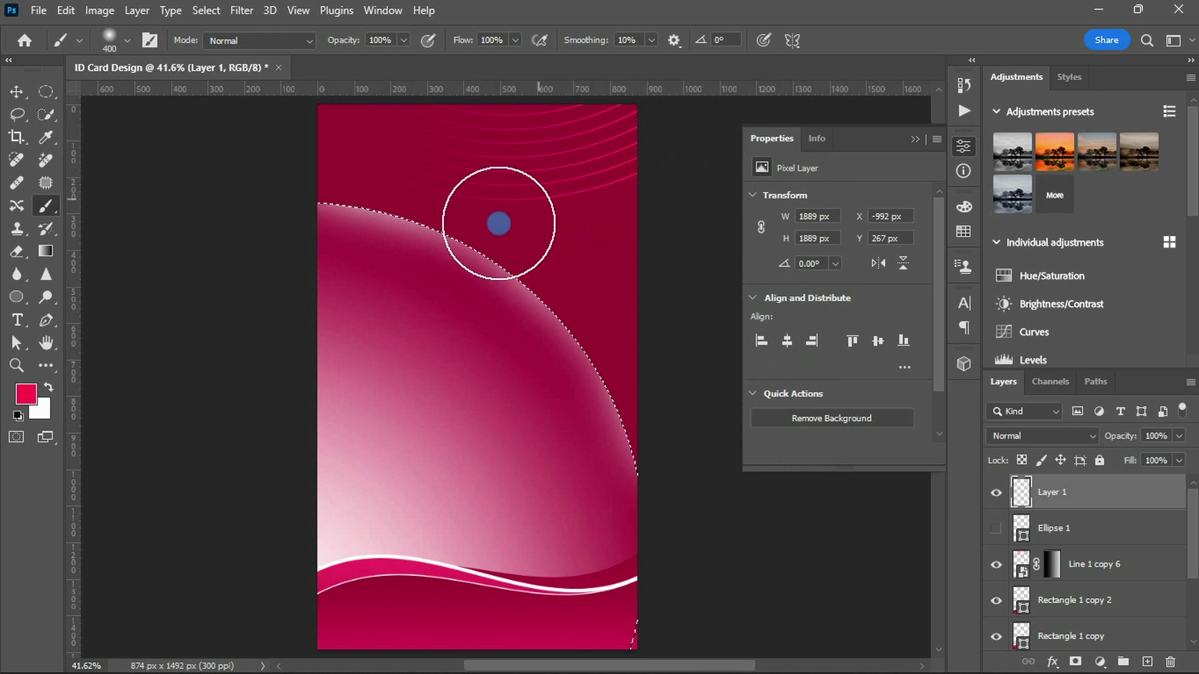
Invert the circle selection, paint pink along its outer upper-left edge, and deselect
{"action": "key", "text": "m"}
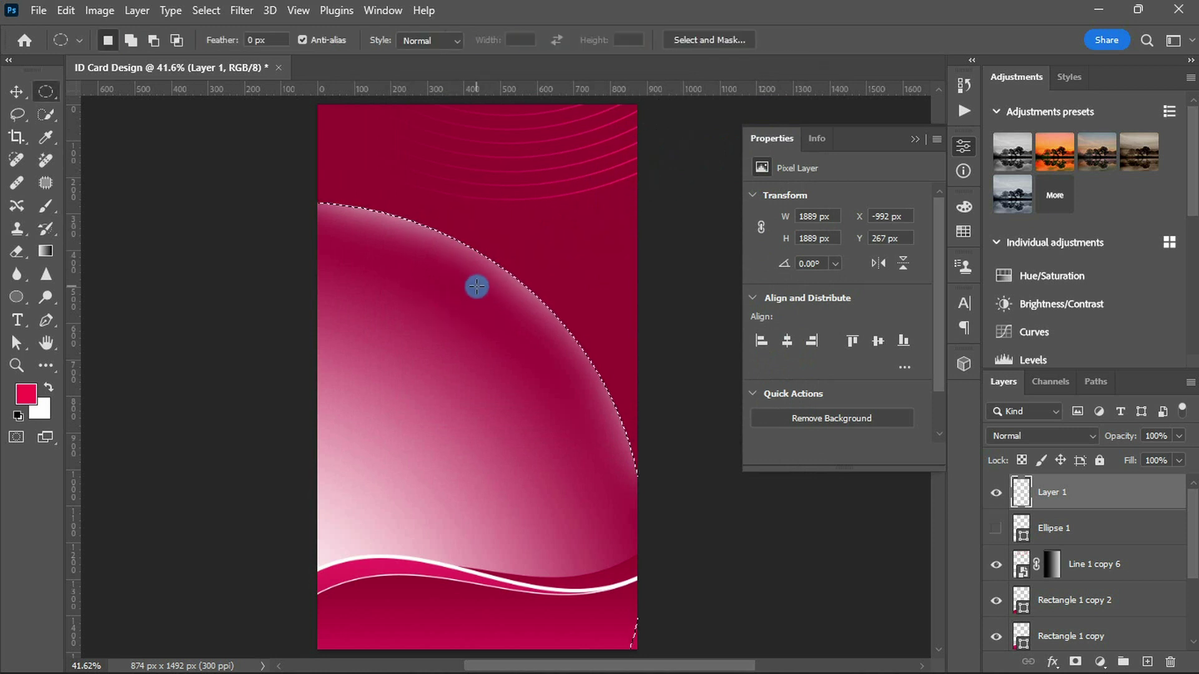
{"action": "right_click", "coordinate": [477, 288]}
{"action": "left_click", "coordinate": [516, 312]}
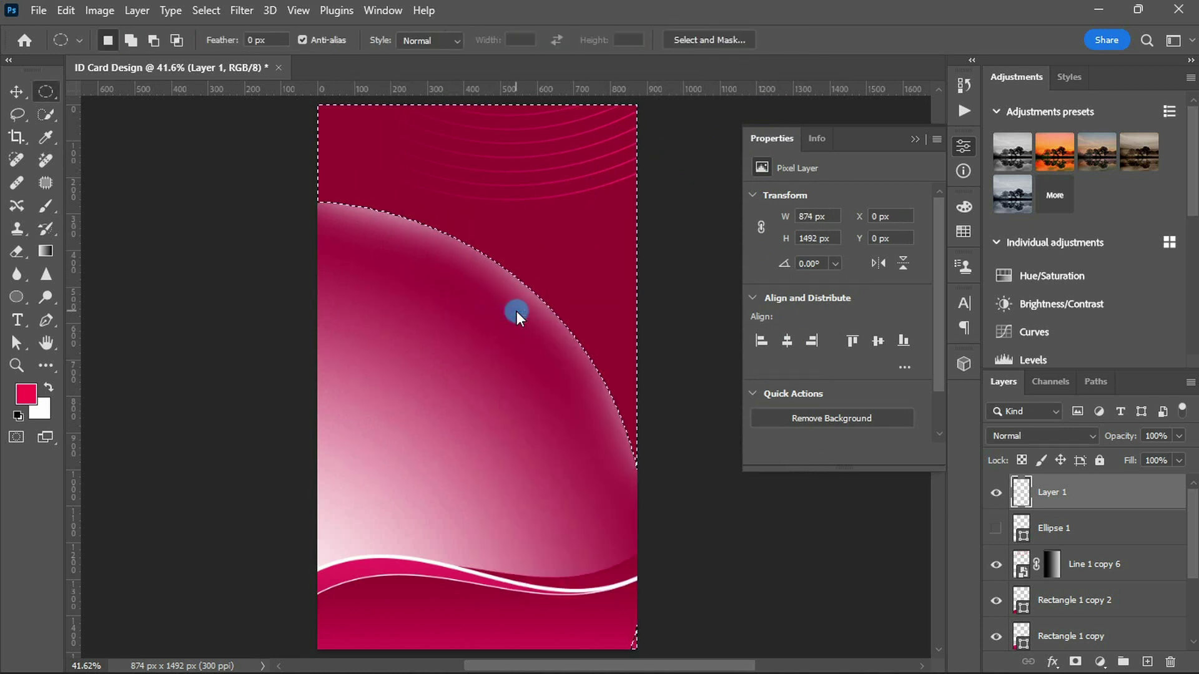
{"action": "key", "text": "b"}
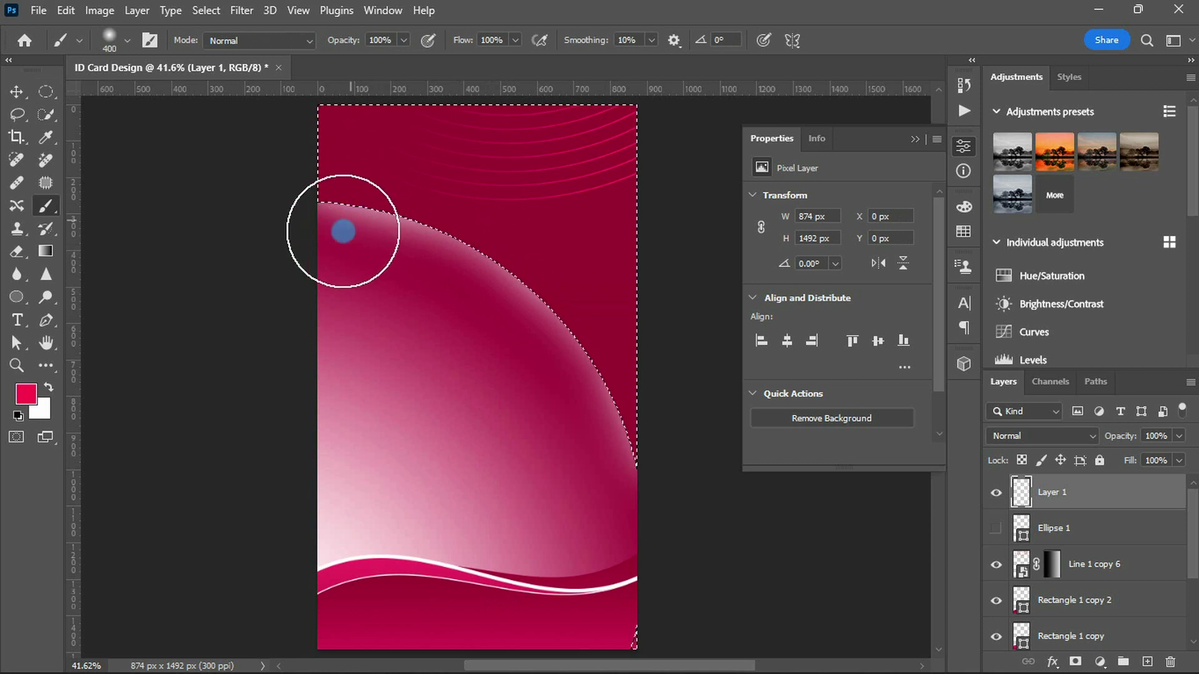
{"action": "mouse_move", "coordinate": [326, 256]}
{"action": "left_mouse_down"}
{"action": "mouse_move", "coordinate": [420, 281]}
{"action": "mouse_move", "coordinate": [525, 356]}
{"action": "mouse_move", "coordinate": [576, 463]}
{"action": "left_mouse_up"}
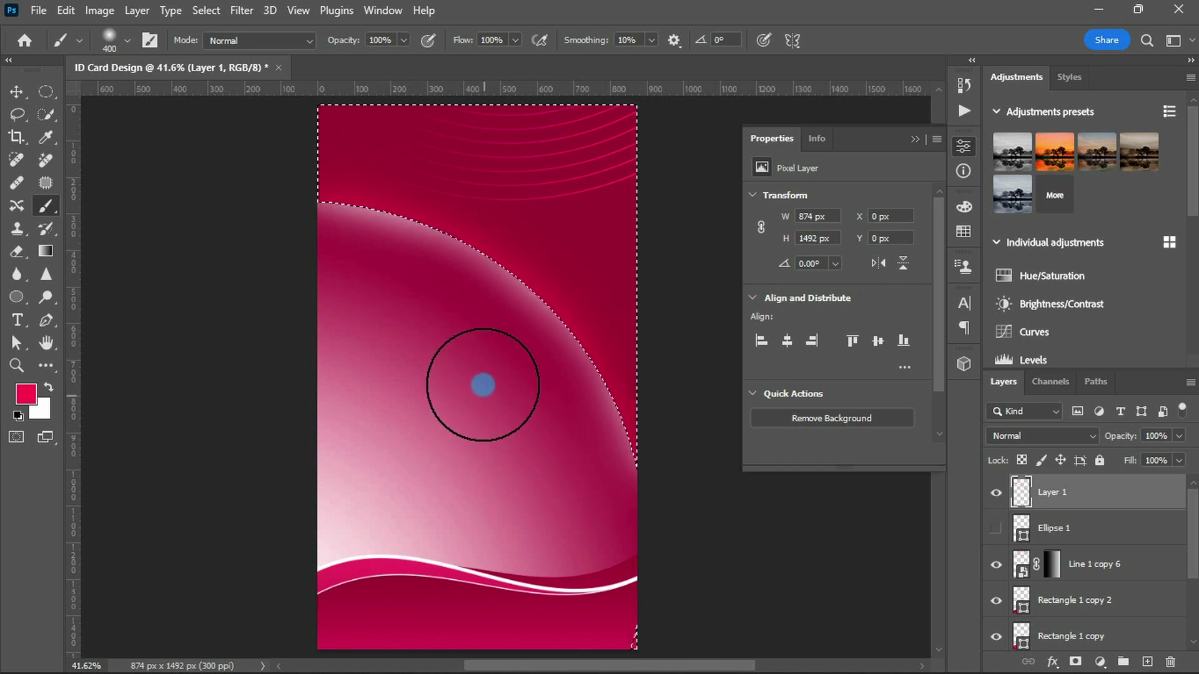
{"action": "key", "text": "ctrl+d"}
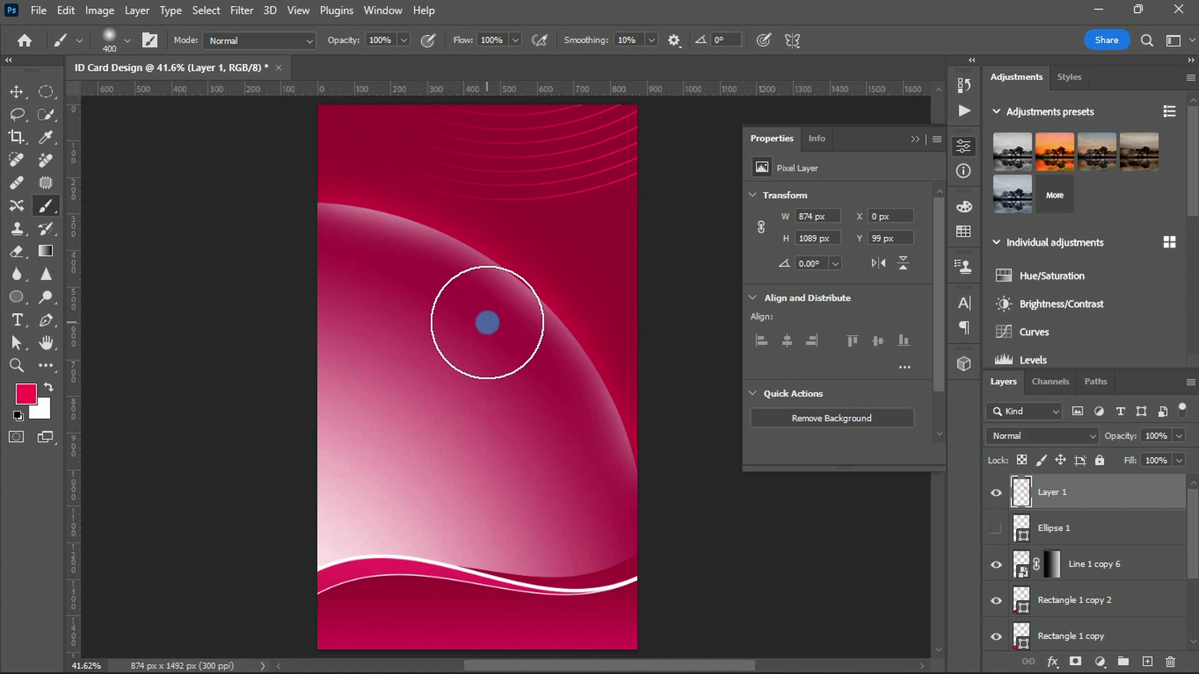
Set Layer 1 opacity to 35% and show the Ellipse 1 circle again
{"action": "key", "text": "v"}
{"action": "left_click", "coordinate": [874, 430]}
{"action": "left_click", "coordinate": [1150, 436]}
{"action": "type", "text": "3"}
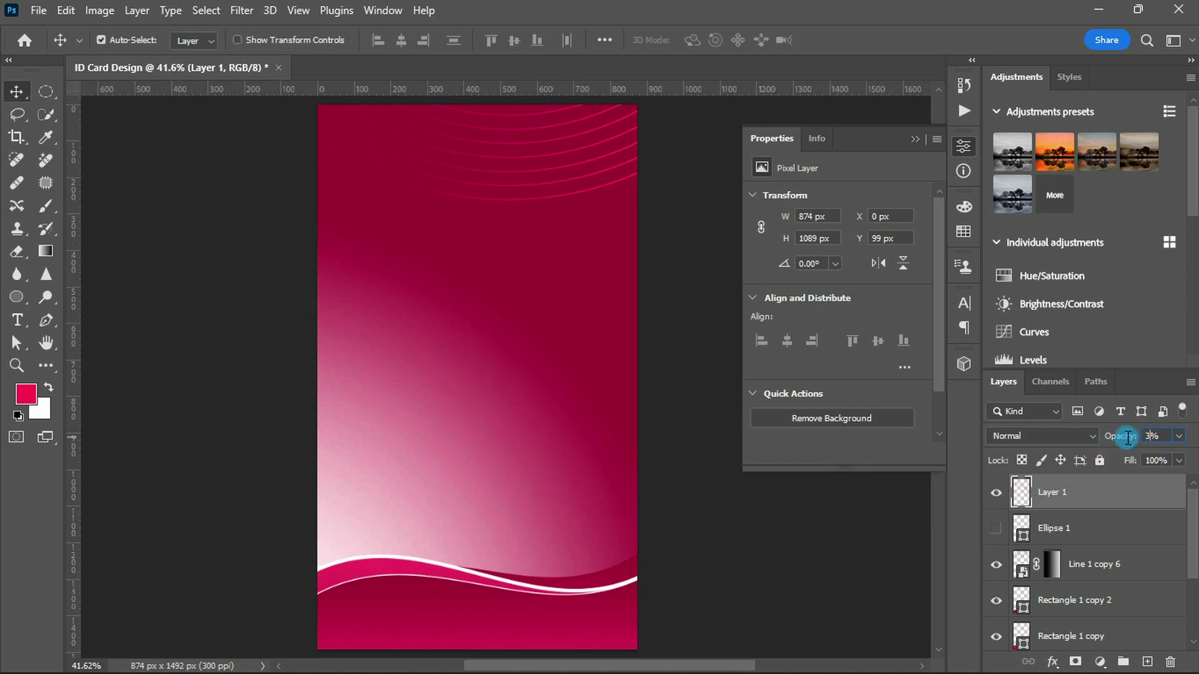
{"action": "type", "text": "5"}
{"action": "left_click", "coordinate": [1006, 528]}
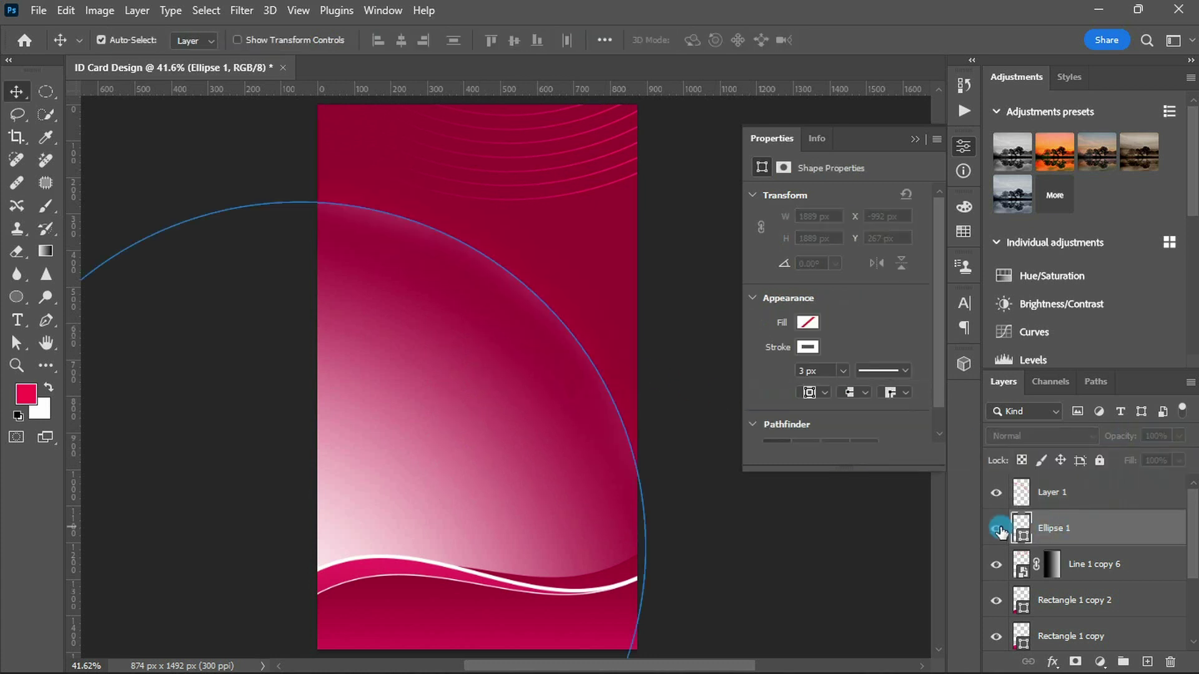
{"action": "left_click", "coordinate": [877, 216]}
Move Ellipse 1 to X 5, Y 289, load it as a selection, hide it, and add Layer 2
{"action": "type", "text": "5.03"}
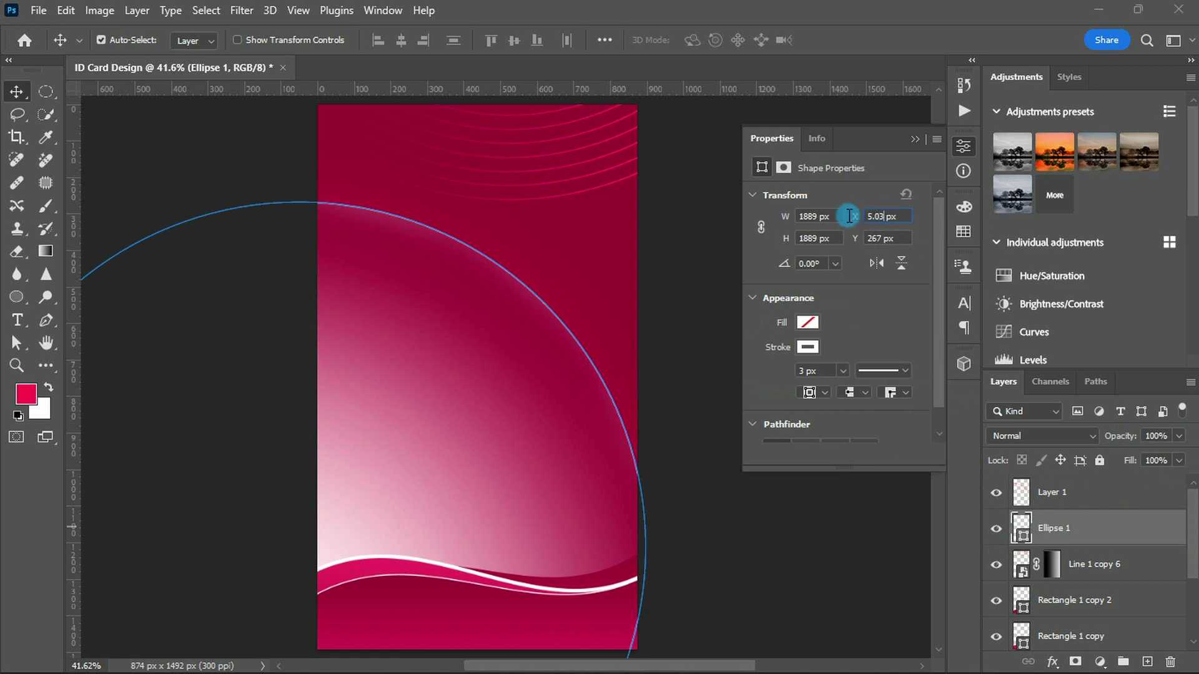
{"action": "key", "text": "Tab"}
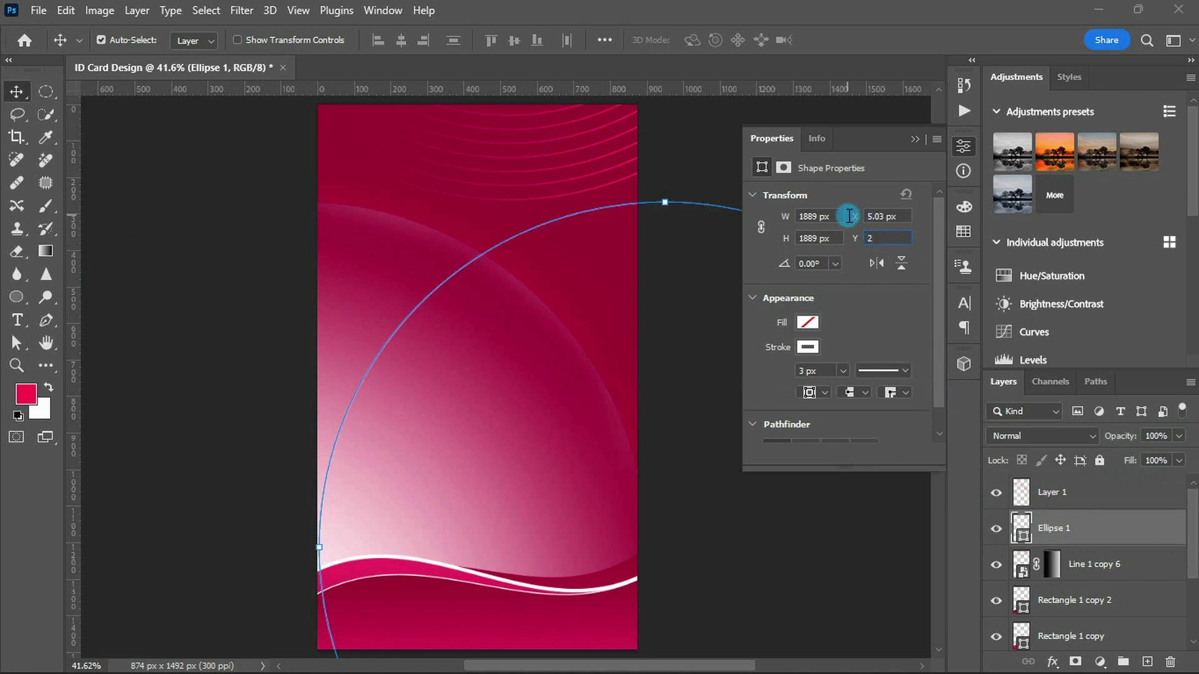
{"action": "type", "text": "89.19"}
{"action": "key", "text": "Return"}
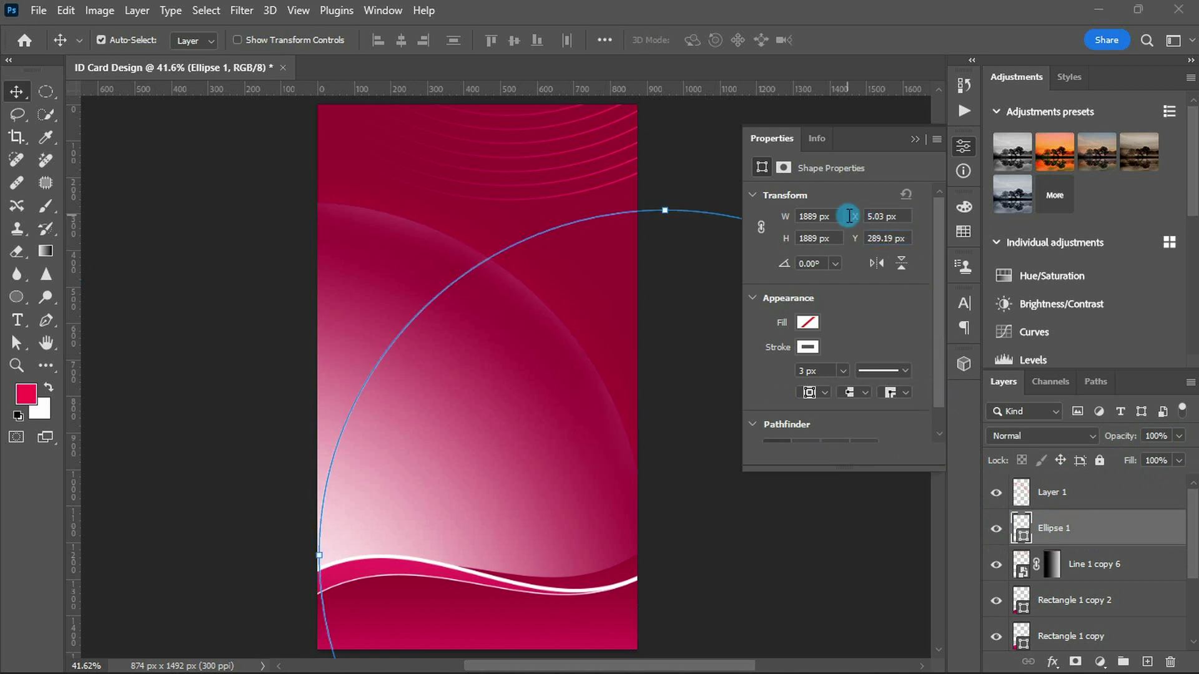
{"action": "left_click", "coordinate": [1018, 528], "text": "ctrl"}
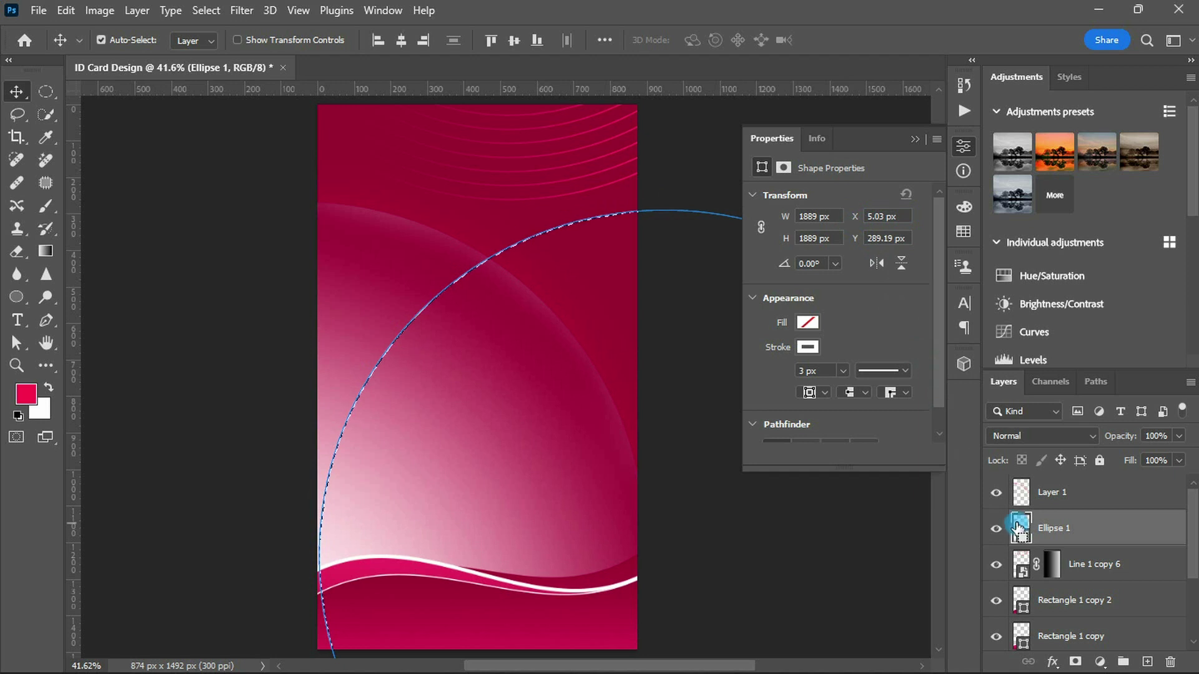
{"action": "left_click", "coordinate": [997, 529]}
{"action": "left_click", "coordinate": [1054, 493]}
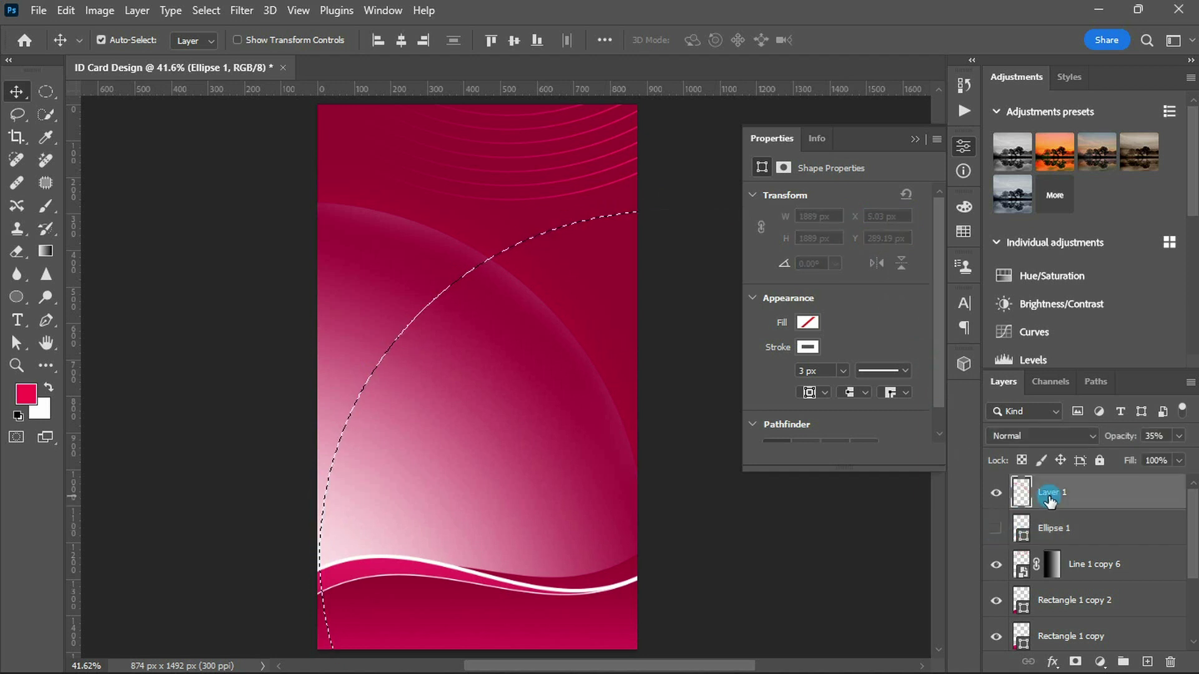
{"action": "left_click", "coordinate": [1146, 662]}
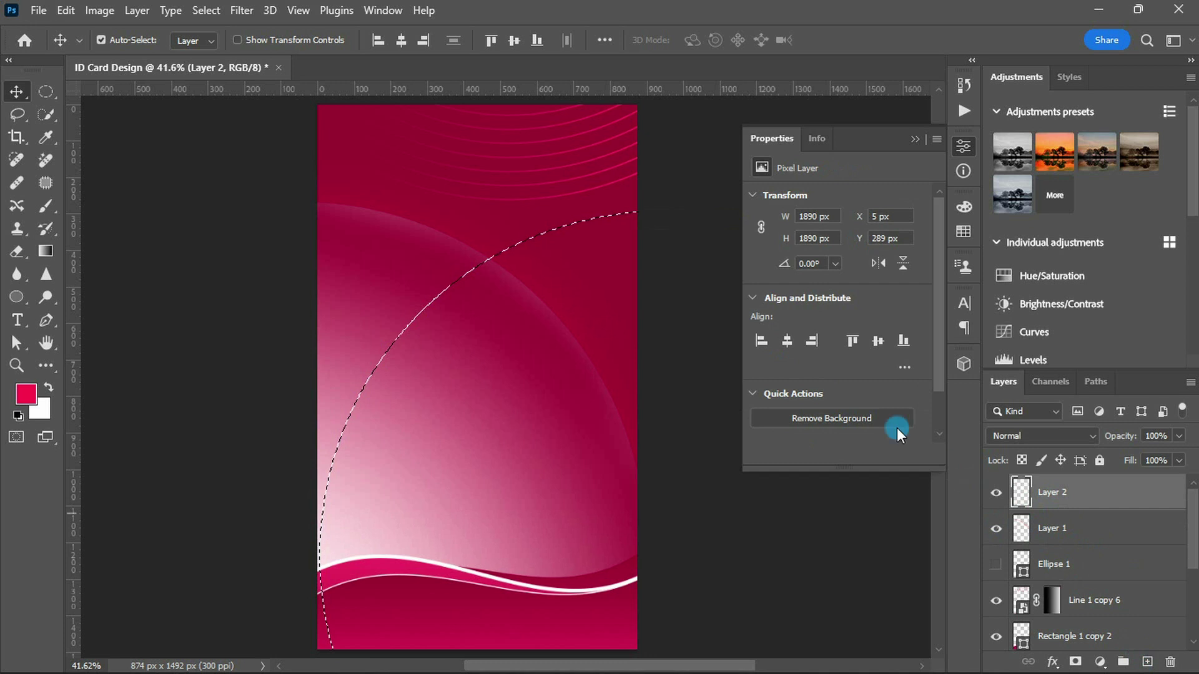
Invert the circle selection and paint a soft glow along the new arc on Layer 2
{"action": "key", "text": "b"}
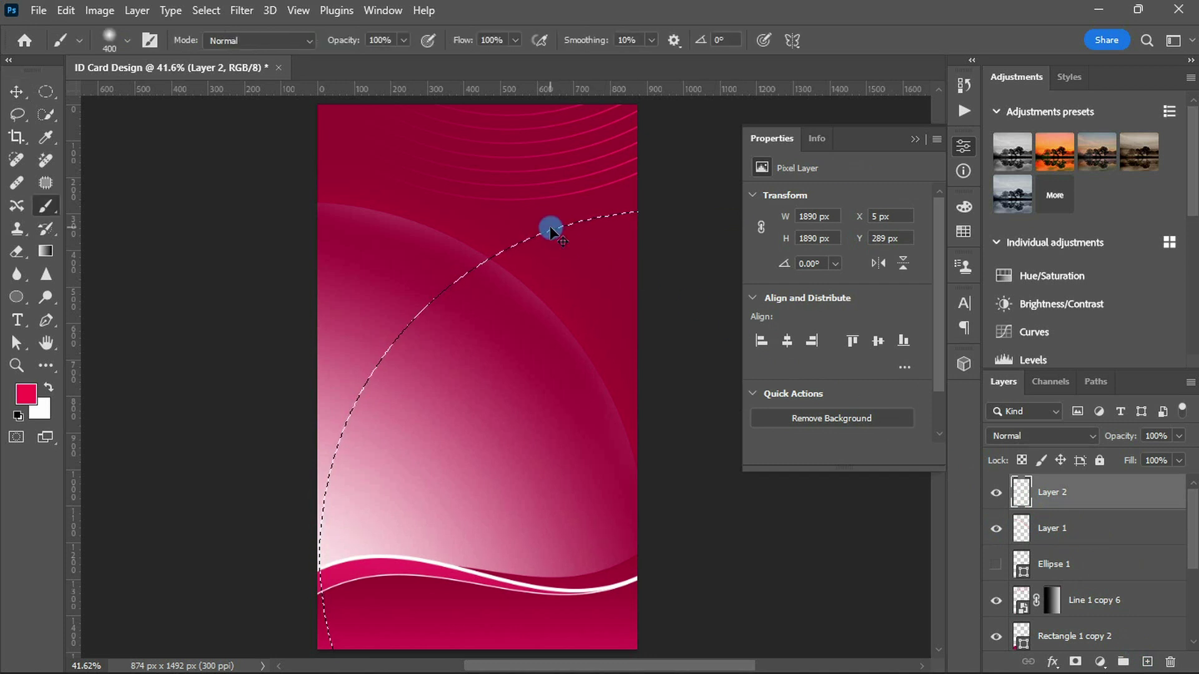
{"action": "key", "text": "x"}
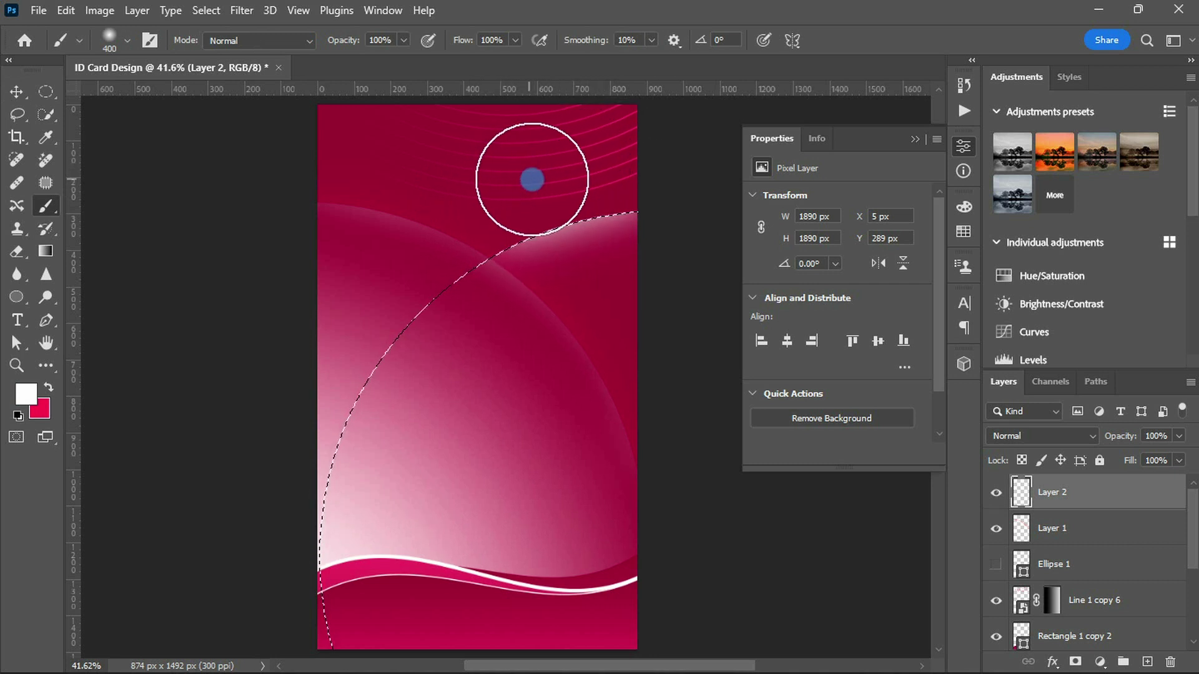
{"action": "key", "text": "m"}
{"action": "right_click", "coordinate": [541, 211]}
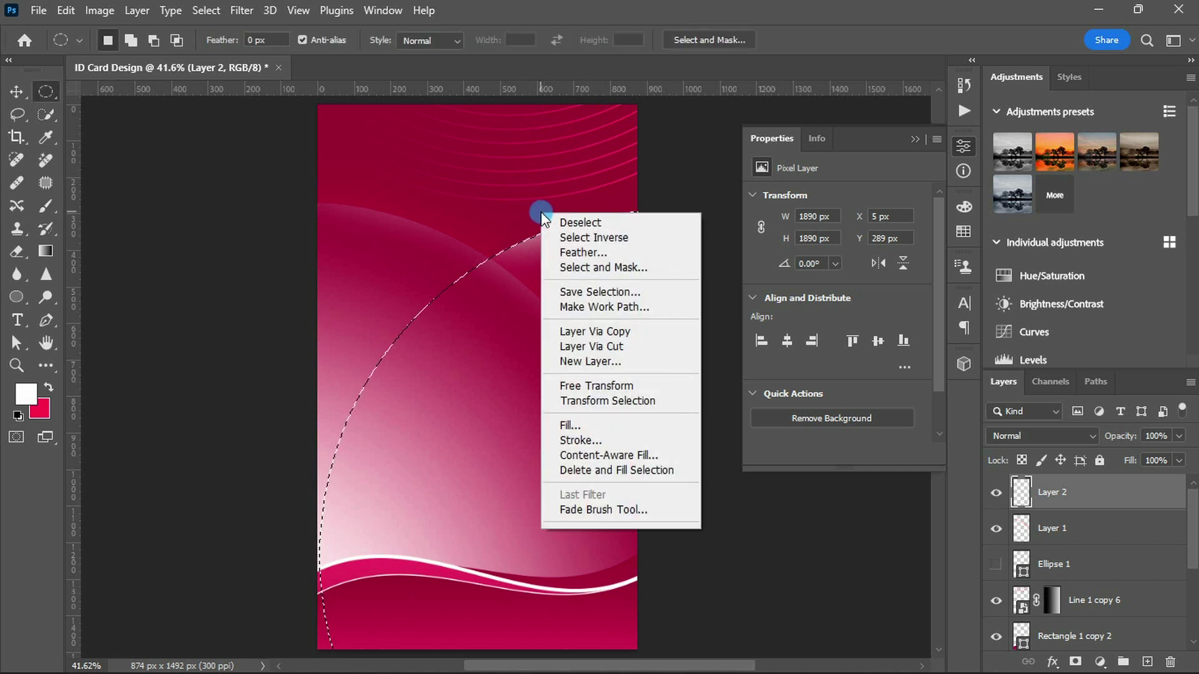
{"action": "left_click", "coordinate": [567, 236]}
{"action": "key", "text": "b"}
{"action": "key", "text": "x"}
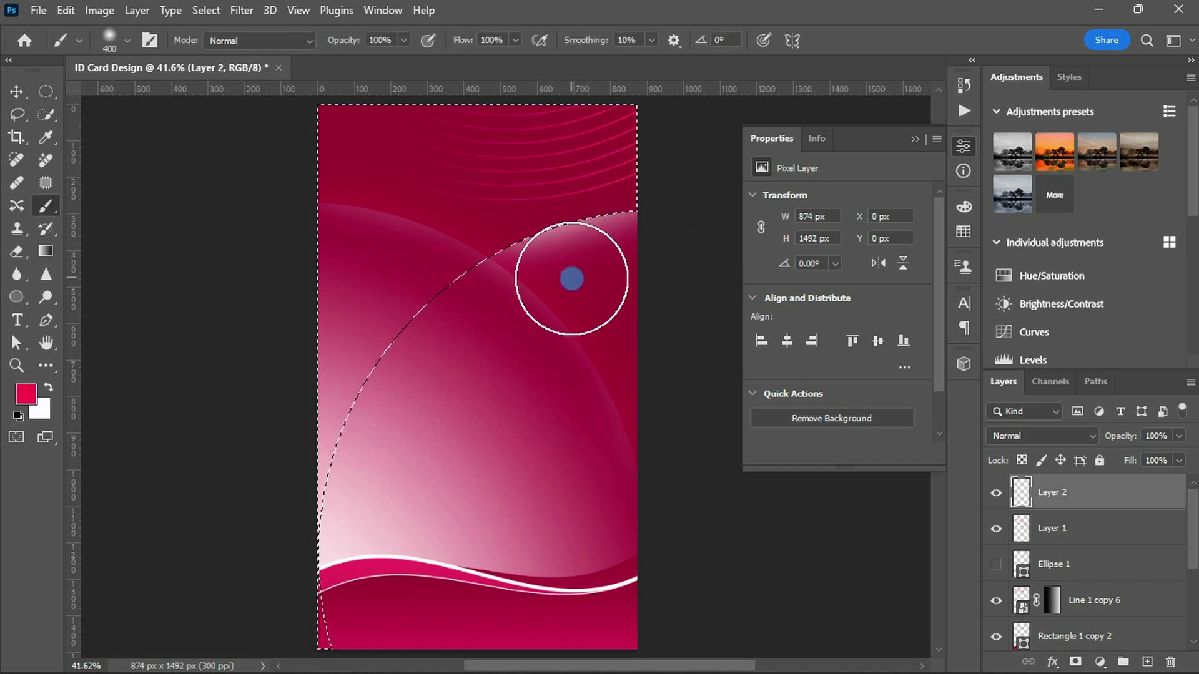
{"action": "mouse_move", "coordinate": [578, 278]}
{"action": "left_mouse_down"}
{"action": "mouse_move", "coordinate": [535, 290]}
{"action": "mouse_move", "coordinate": [530, 308]}
{"action": "mouse_move", "coordinate": [581, 299]}
{"action": "left_mouse_up"}
Deselect and lower Layer 2's opacity to 35%
{"action": "key", "text": "ctrl+d"}
{"action": "key", "text": "v"}
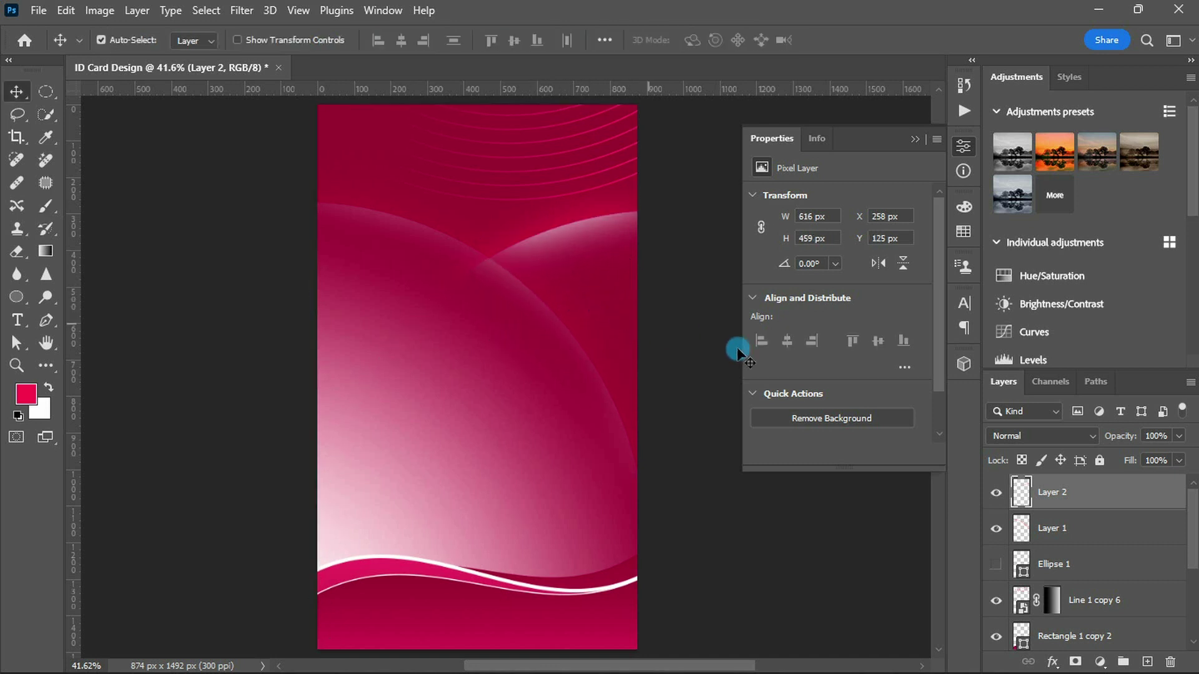
{"action": "left_click_drag", "start_coordinate": [1132, 435], "coordinate": [1118, 436]}
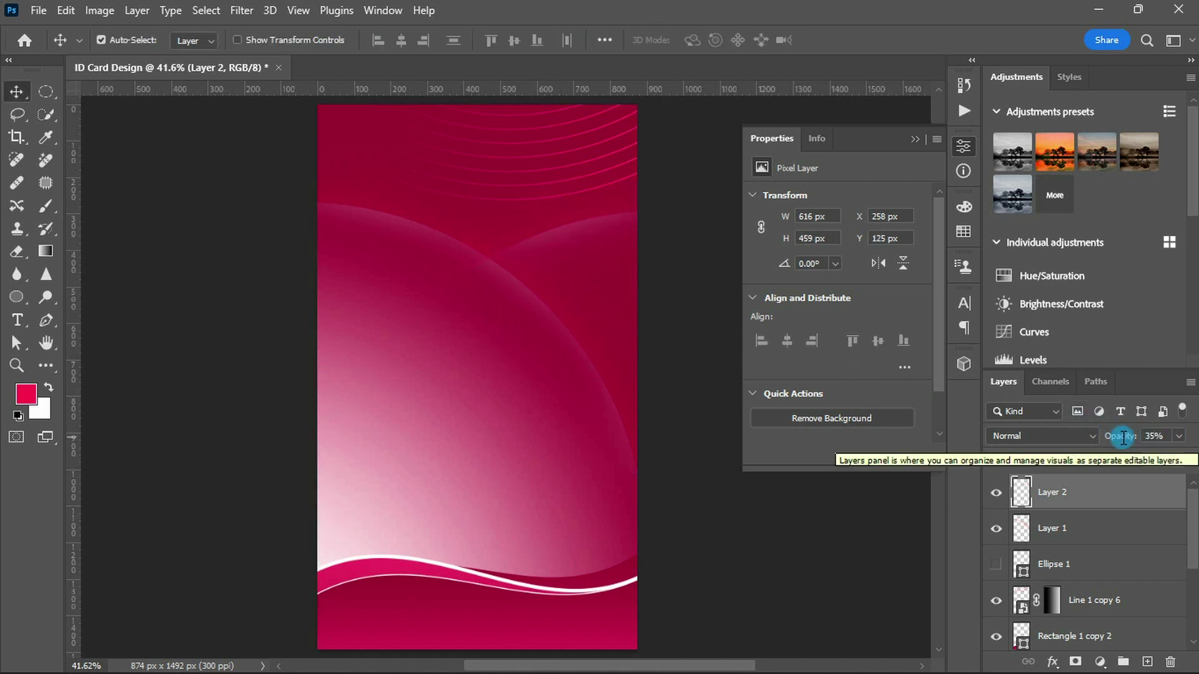
Move the Ny City photo to the card's top and enlarge it to the card edges
{"action": "left_click_drag", "start_coordinate": [475, 382], "coordinate": [485, 192]}
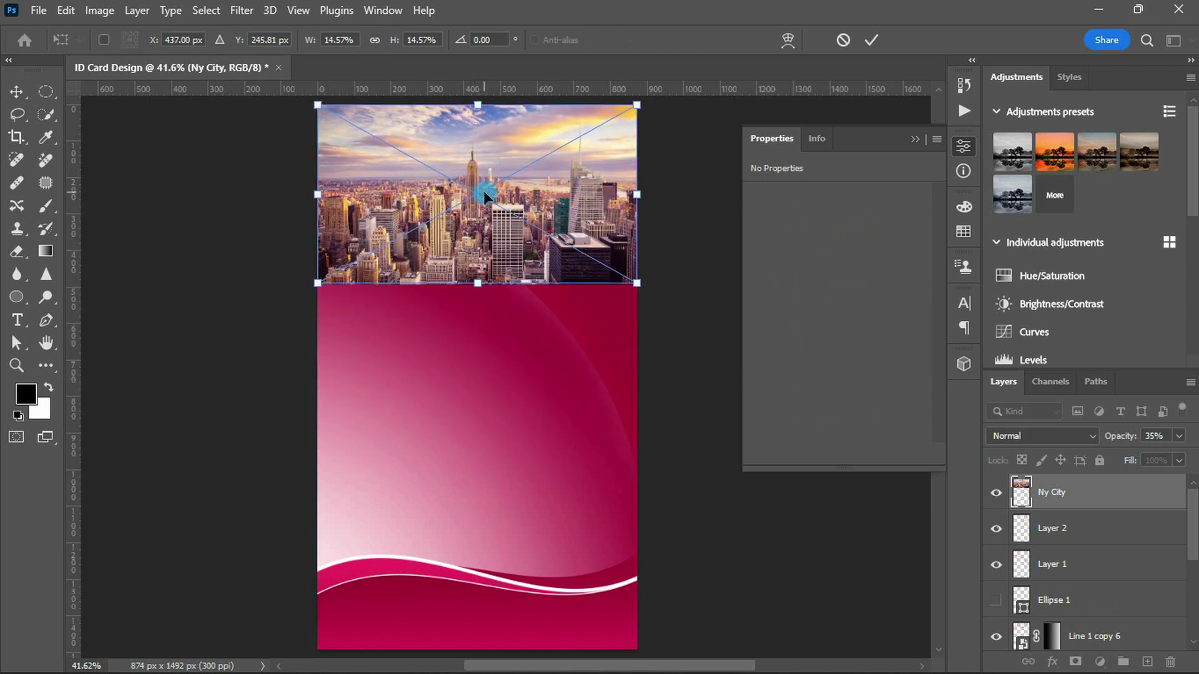
{"action": "left_click_drag", "start_coordinate": [483, 189], "coordinate": [478, 192]}
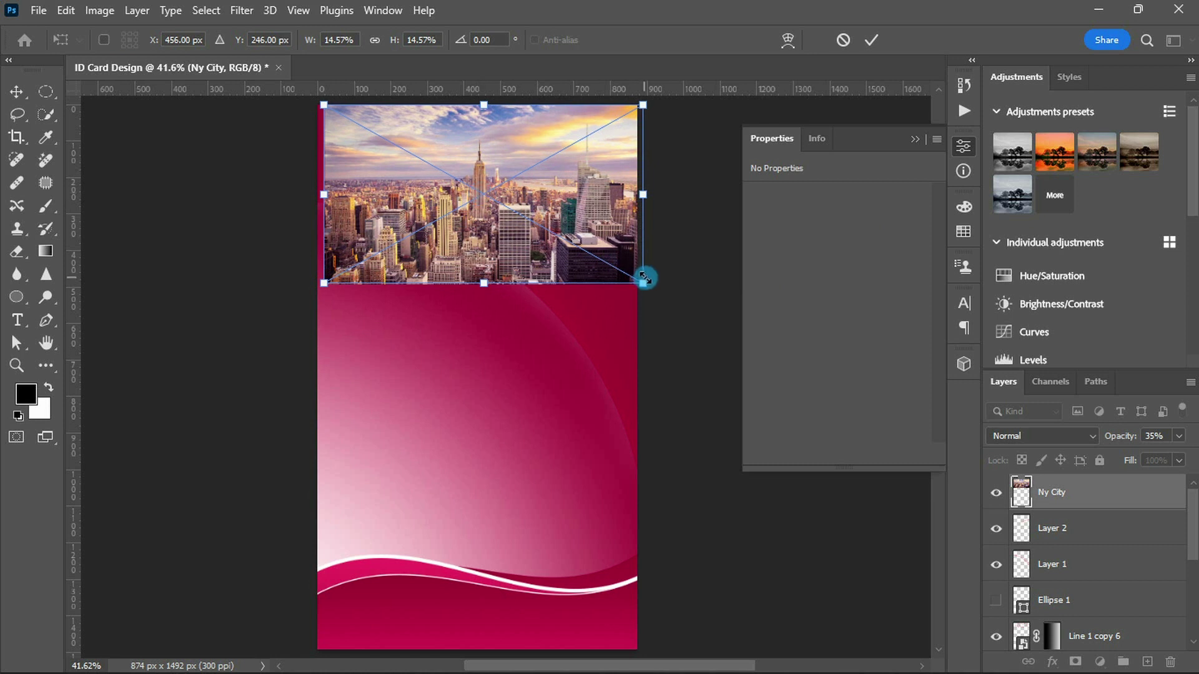
{"action": "left_click_drag", "start_coordinate": [643, 283], "coordinate": [658, 290]}
{"action": "key", "text": "Return"}
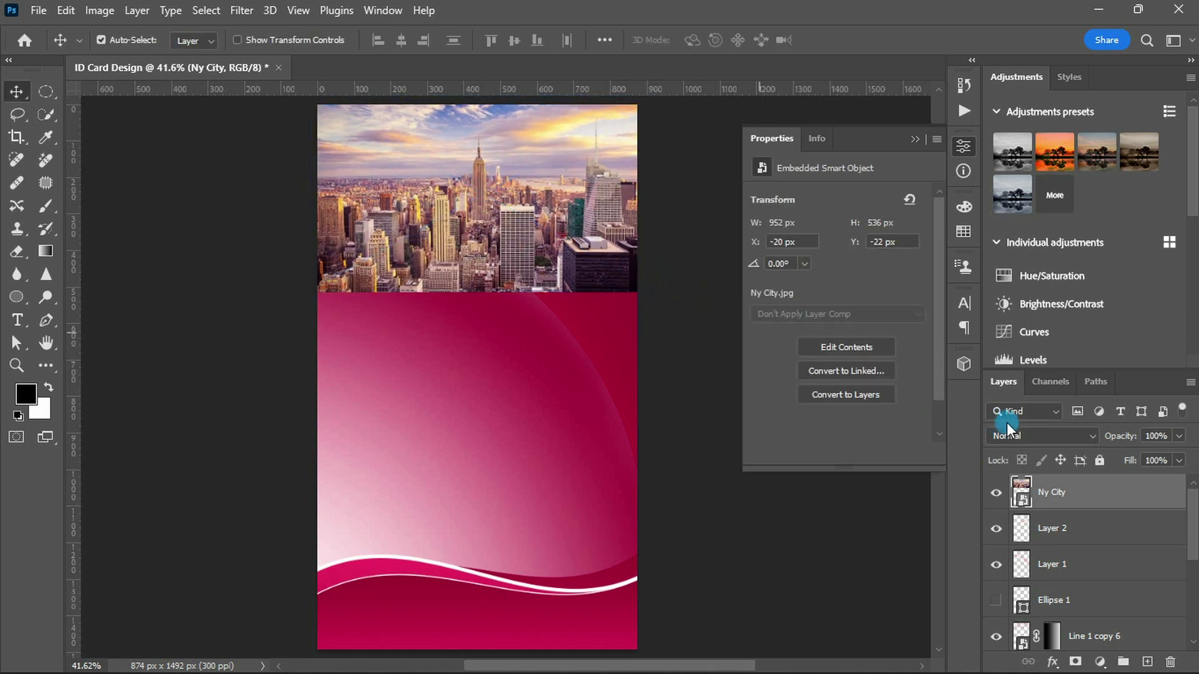
Blend the Ny City photo in Soft Light at 65% opacity and add a layer mask
{"action": "left_click", "coordinate": [1028, 437]}
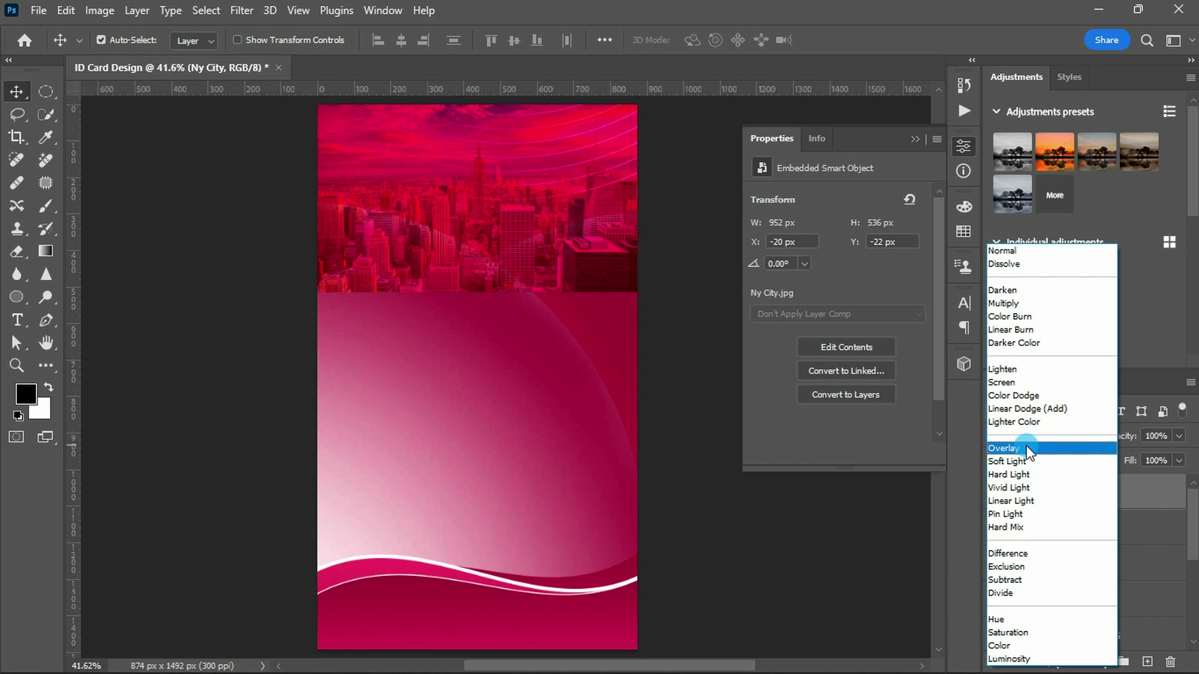
{"action": "left_click", "coordinate": [1025, 461]}
{"action": "left_click", "coordinate": [1144, 436]}
{"action": "type", "text": "65"}
{"action": "key", "text": "Return"}
{"action": "left_click", "coordinate": [1075, 662]}
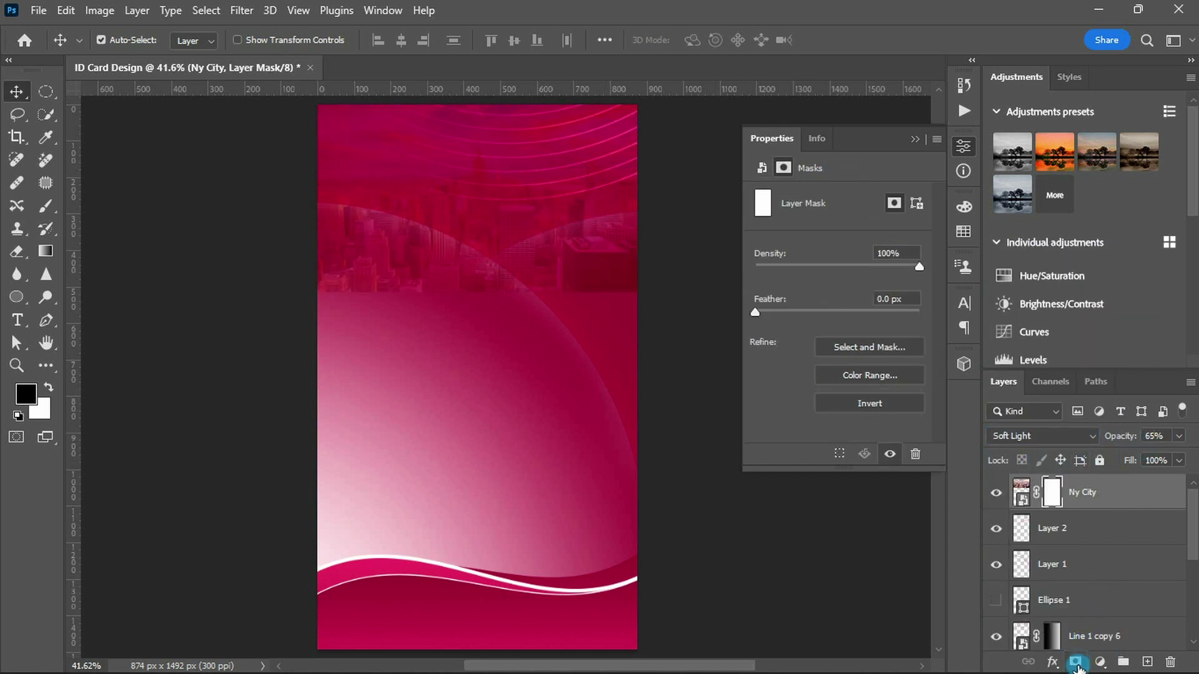
Paint on the mask with a 600 px brush to hide the city photo's upper areas
{"action": "key", "text": "b"}
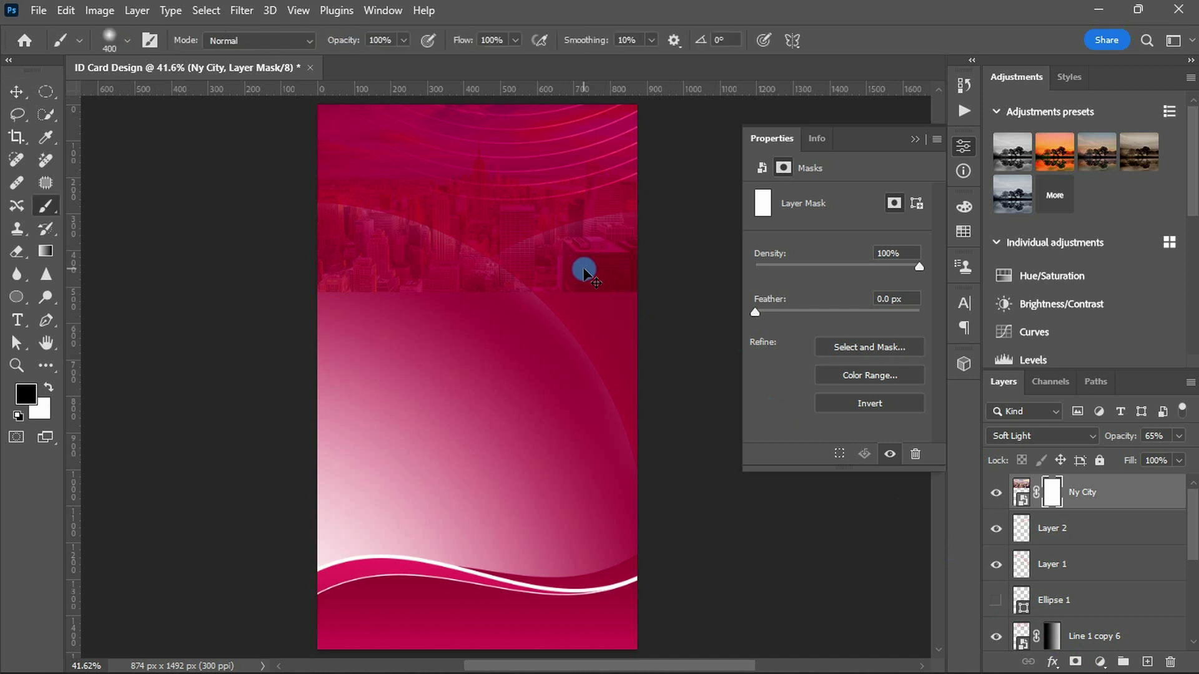
{"action": "key", "text": "bracketright"}
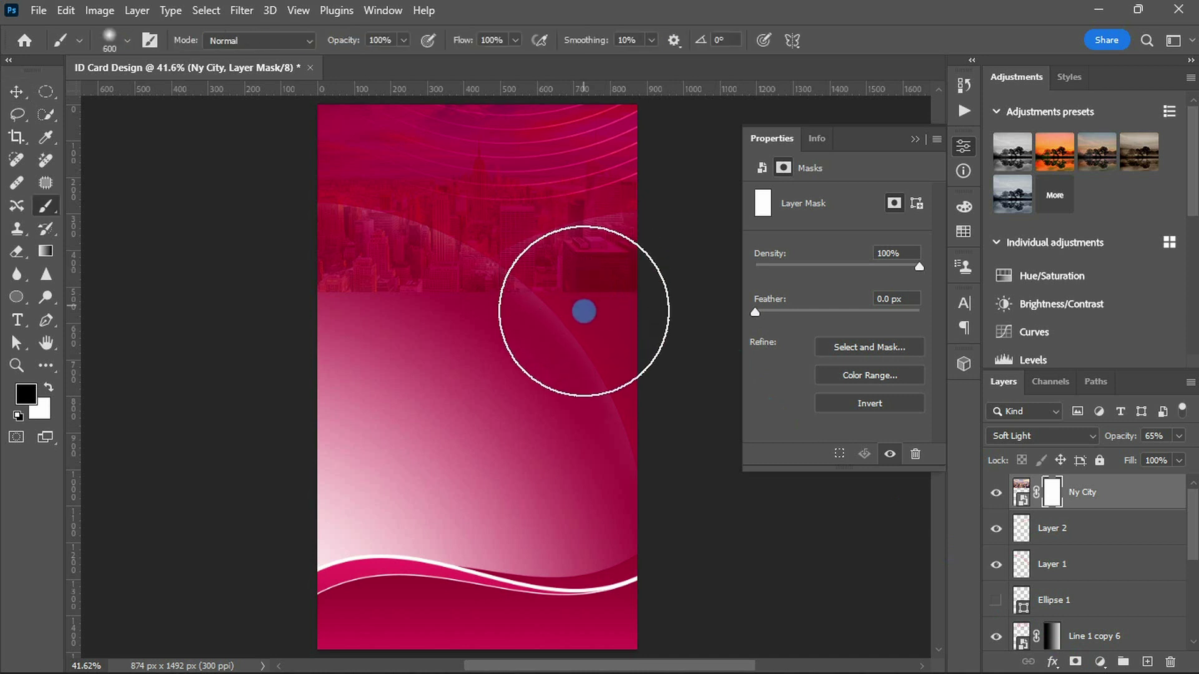
{"action": "left_click_drag", "start_coordinate": [583, 313], "coordinate": [591, 323]}
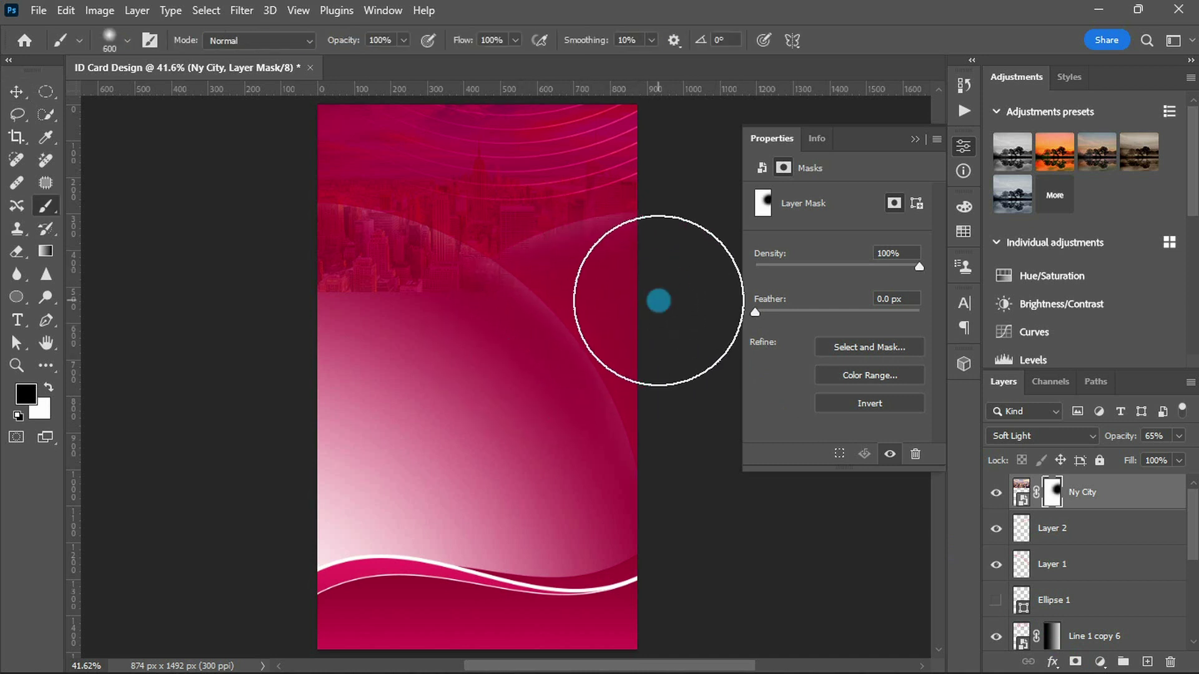
{"action": "left_click_drag", "start_coordinate": [241, 300], "coordinate": [408, 310]}
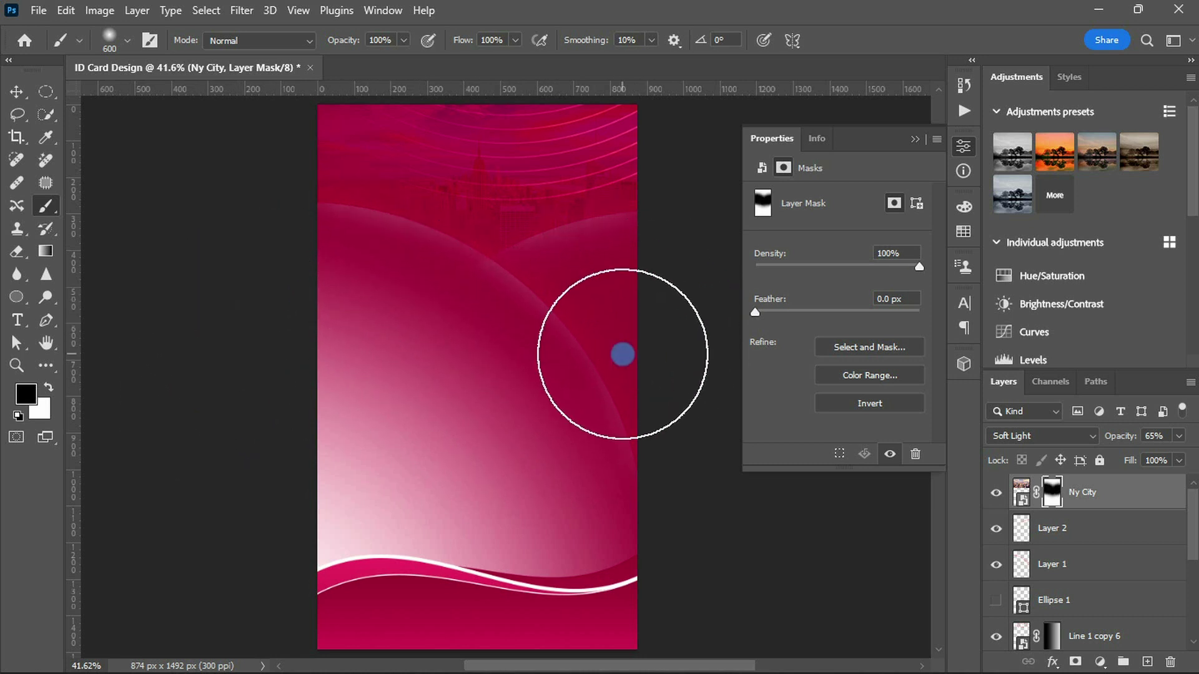
{"action": "scroll", "coordinate": [458, 281], "scroll_direction": "up", "scroll_amount": 3}
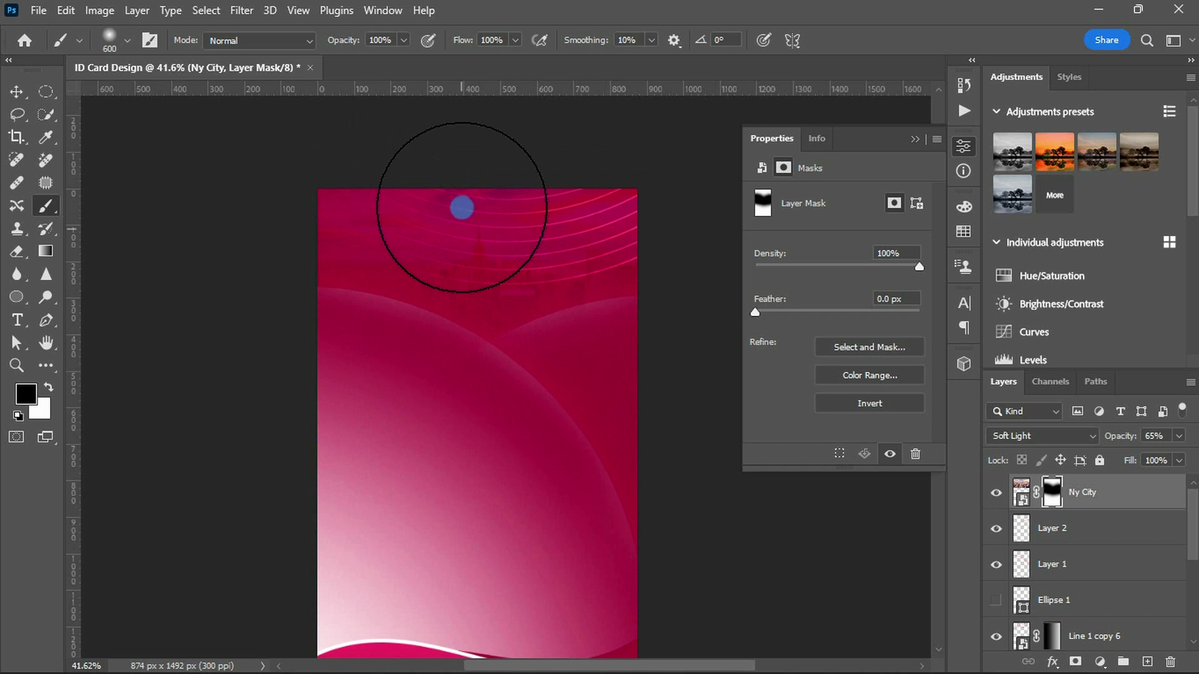
{"action": "left_click_drag", "start_coordinate": [364, 43], "coordinate": [307, 47]}
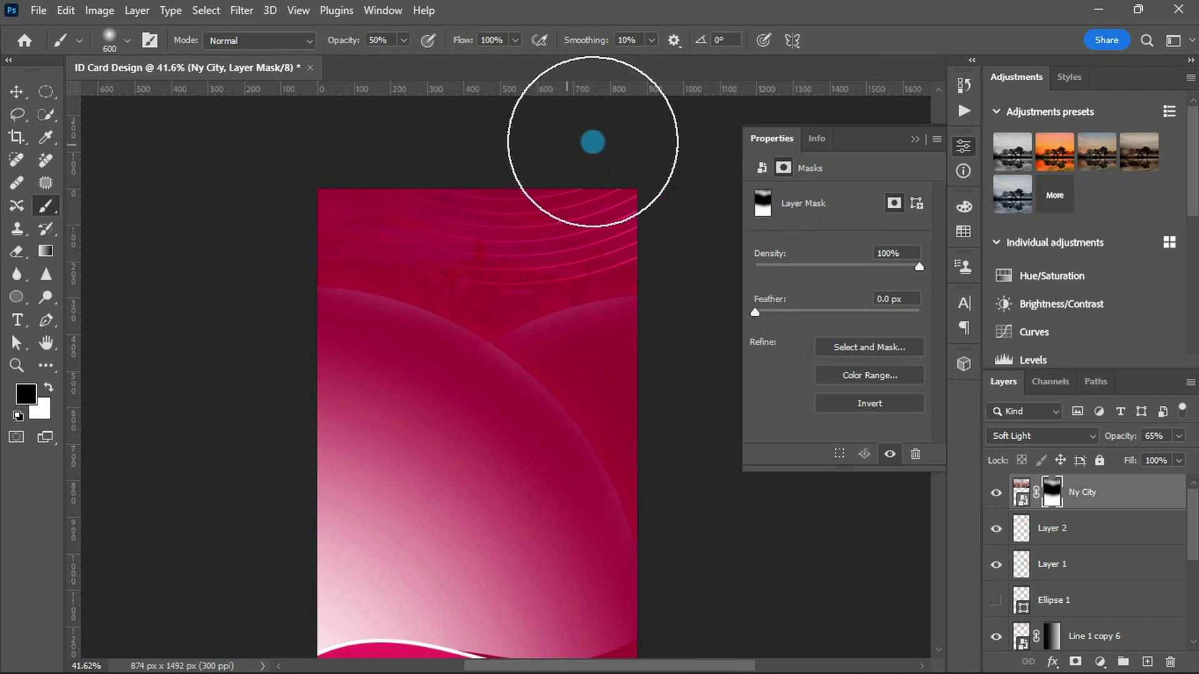
{"action": "scroll", "coordinate": [477, 318], "scroll_direction": "up", "scroll_amount": 1}
Stretch the Ny City image taller to 998 x 562 px and fit the card on screen
{"action": "key", "text": "v"}
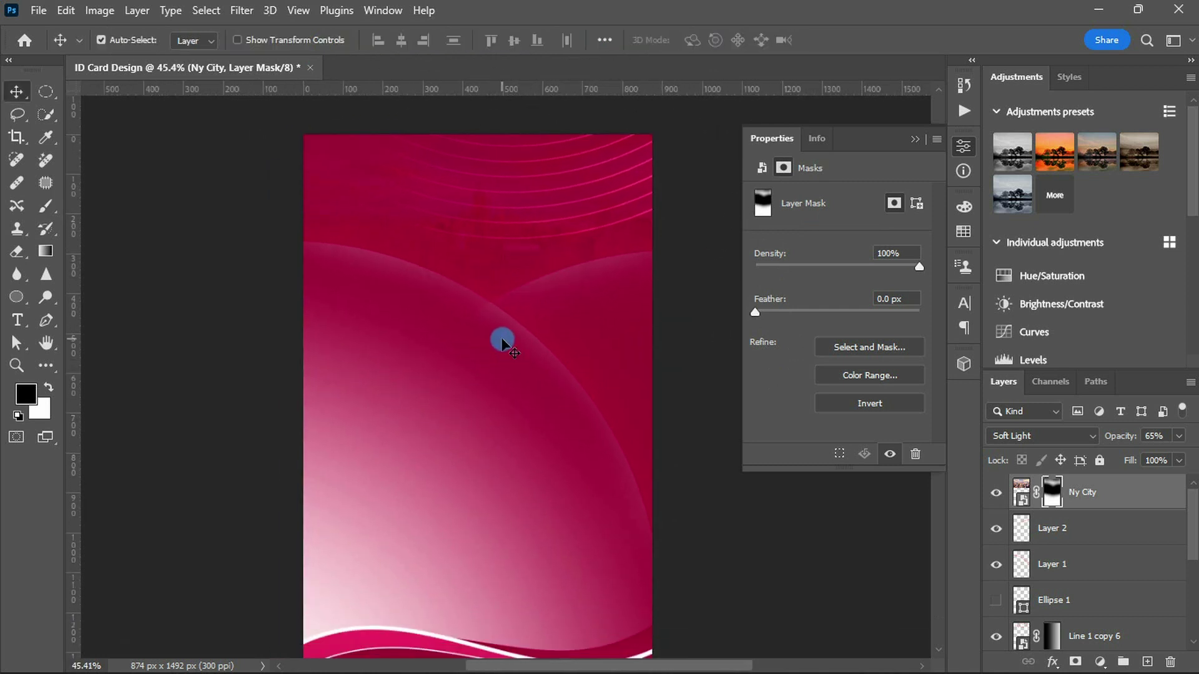
{"action": "key", "text": "ctrl+t"}
{"action": "scroll", "coordinate": [481, 268], "scroll_direction": "up", "scroll_amount": 2}
{"action": "left_click_drag", "start_coordinate": [487, 180], "coordinate": [492, 170]}
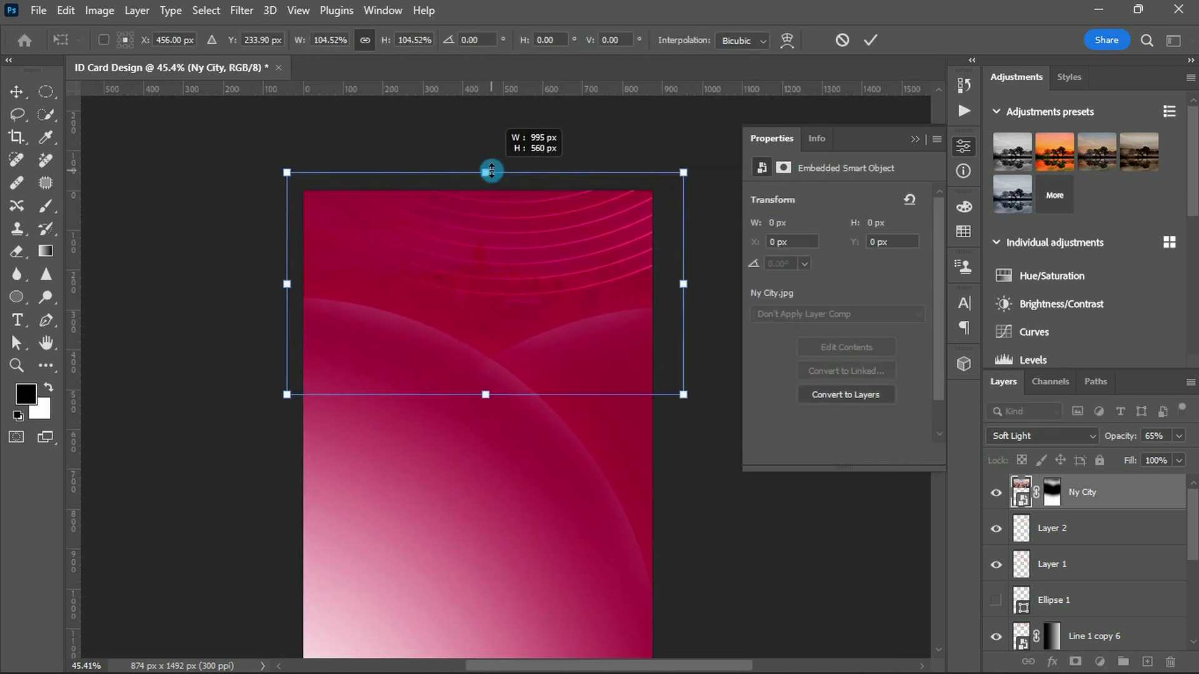
{"action": "key", "text": "Return"}
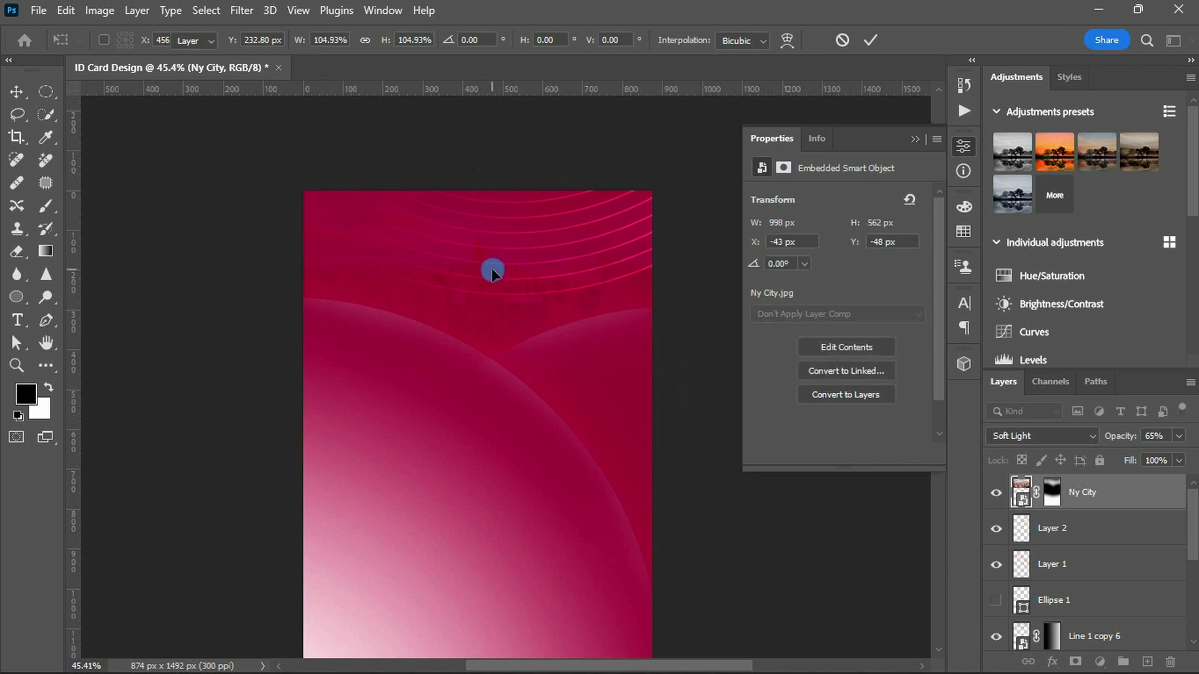
{"action": "key", "text": "ctrl+0"}
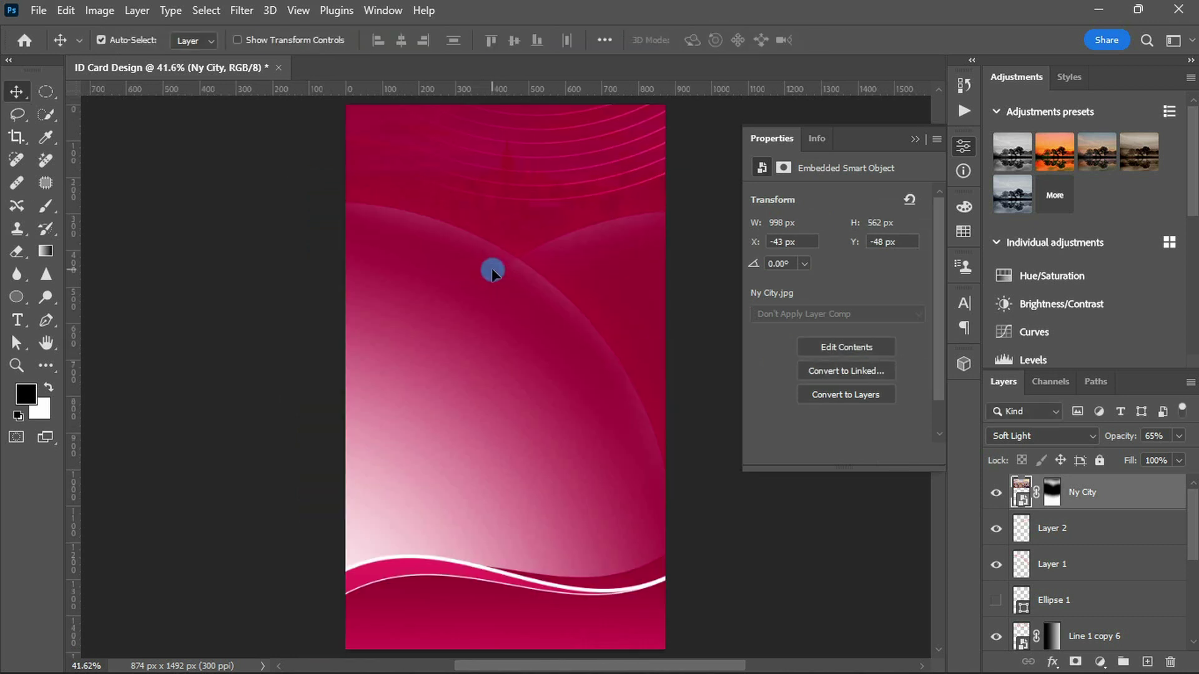
Draw a 325 x 325 px circle filled with the recent red
{"action": "key", "text": "u"}
{"action": "left_click", "coordinate": [497, 353]}
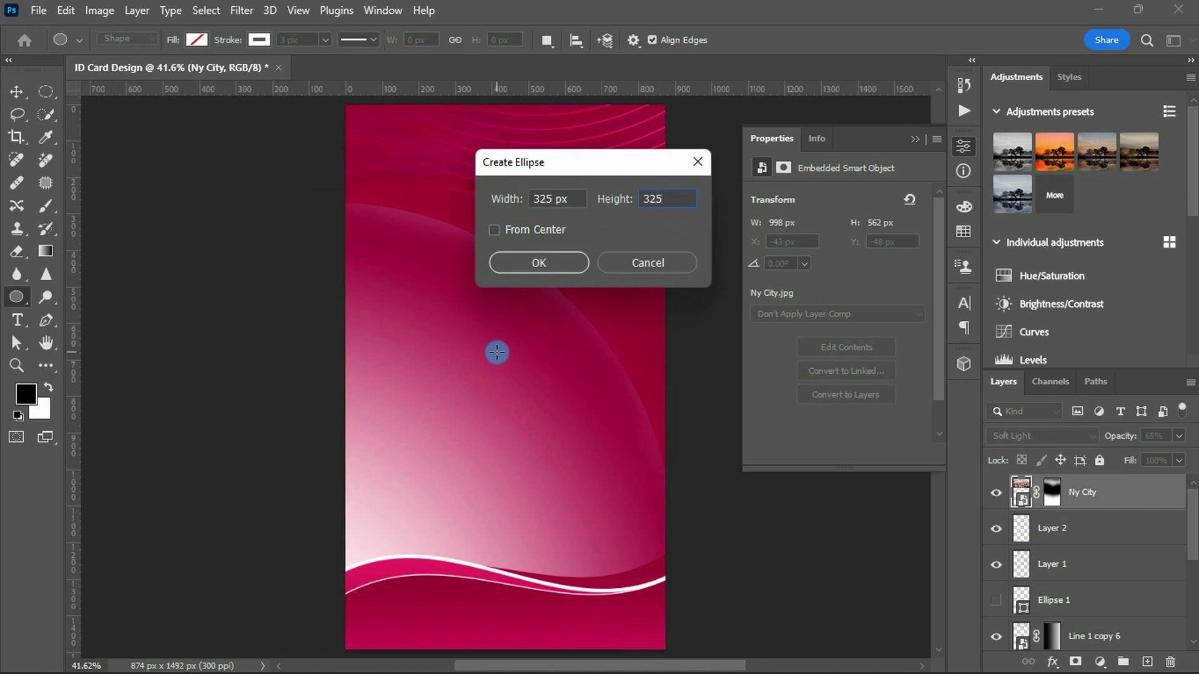
{"action": "key", "text": "Return"}
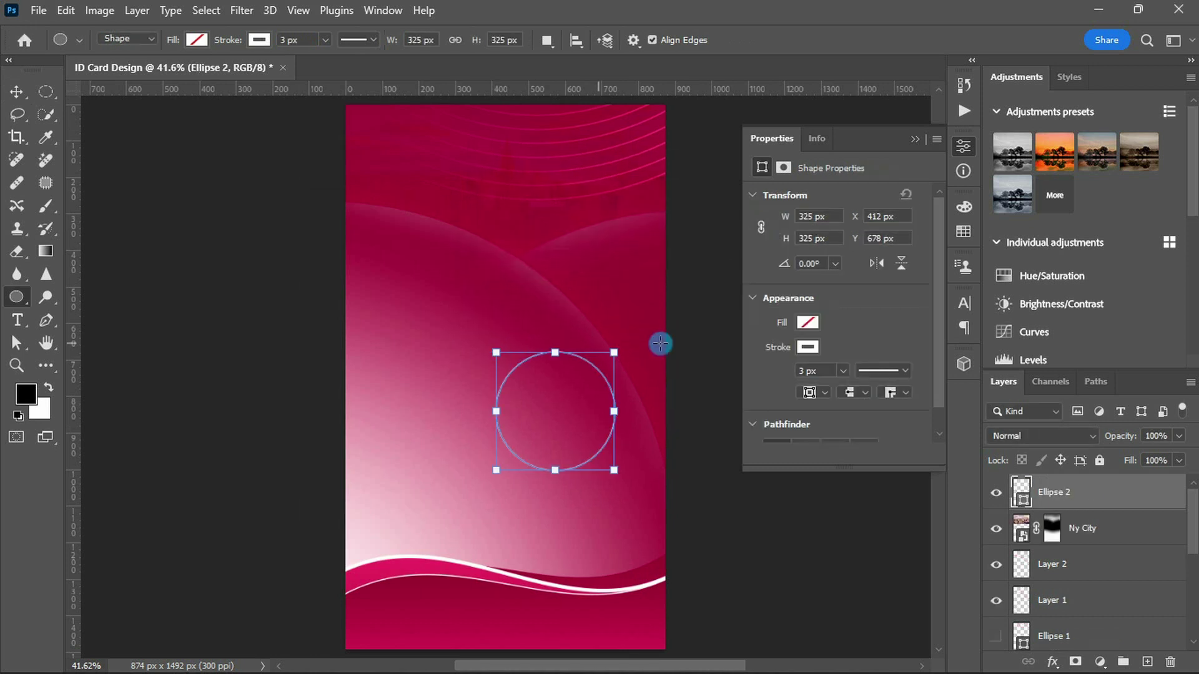
{"action": "left_click", "coordinate": [807, 347]}
{"action": "left_click", "coordinate": [808, 322]}
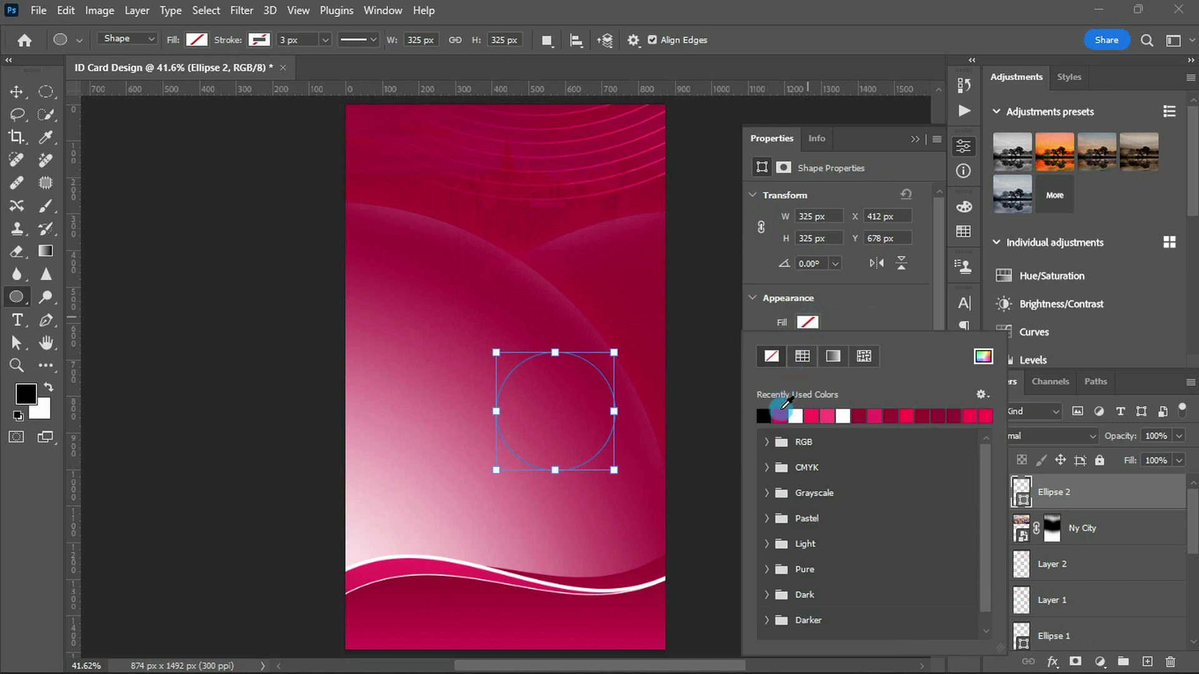
{"action": "left_click", "coordinate": [780, 413]}
{"action": "left_click", "coordinate": [807, 322]}
Centre the red circle on the card and move it up near the top
{"action": "key", "text": "ctrl+a"}
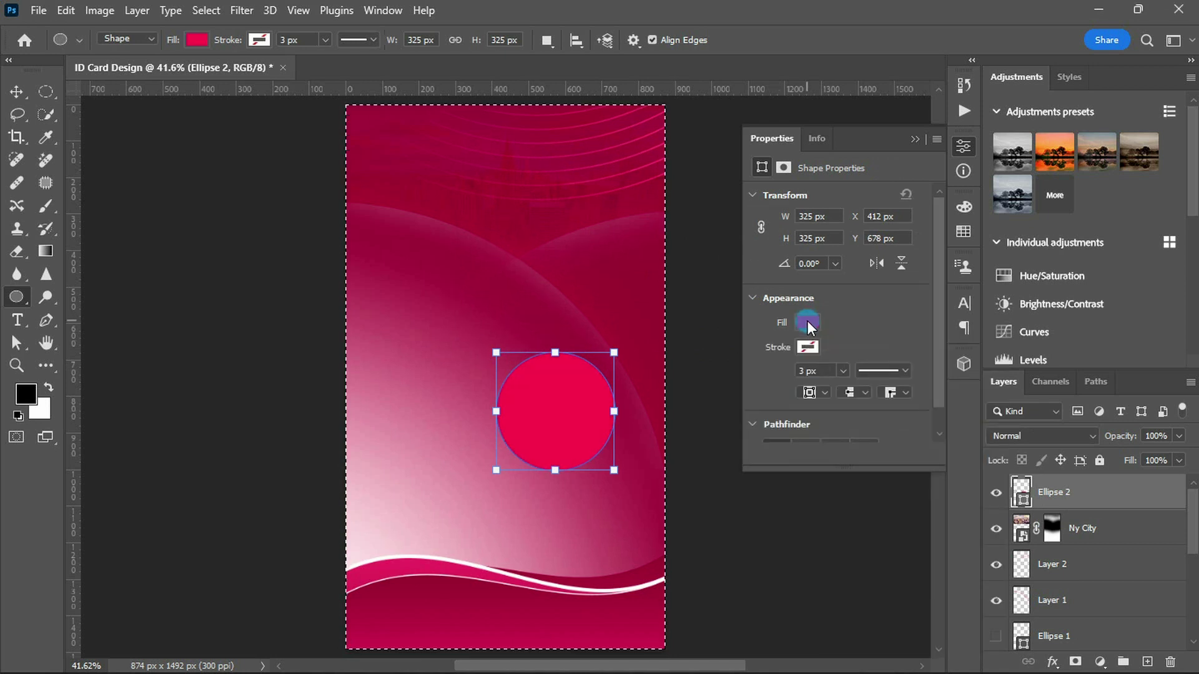
{"action": "key", "text": "v"}
{"action": "left_click", "coordinate": [403, 40]}
{"action": "left_click", "coordinate": [513, 39]}
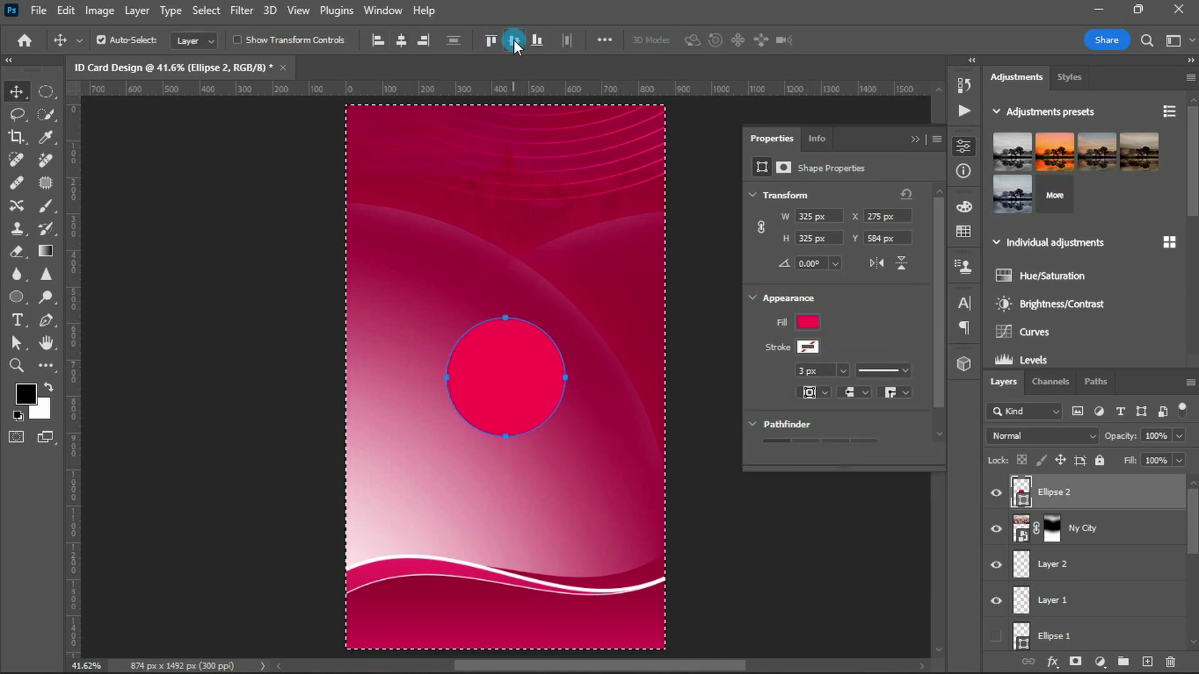
{"action": "left_click_drag", "start_coordinate": [496, 364], "coordinate": [507, 261]}
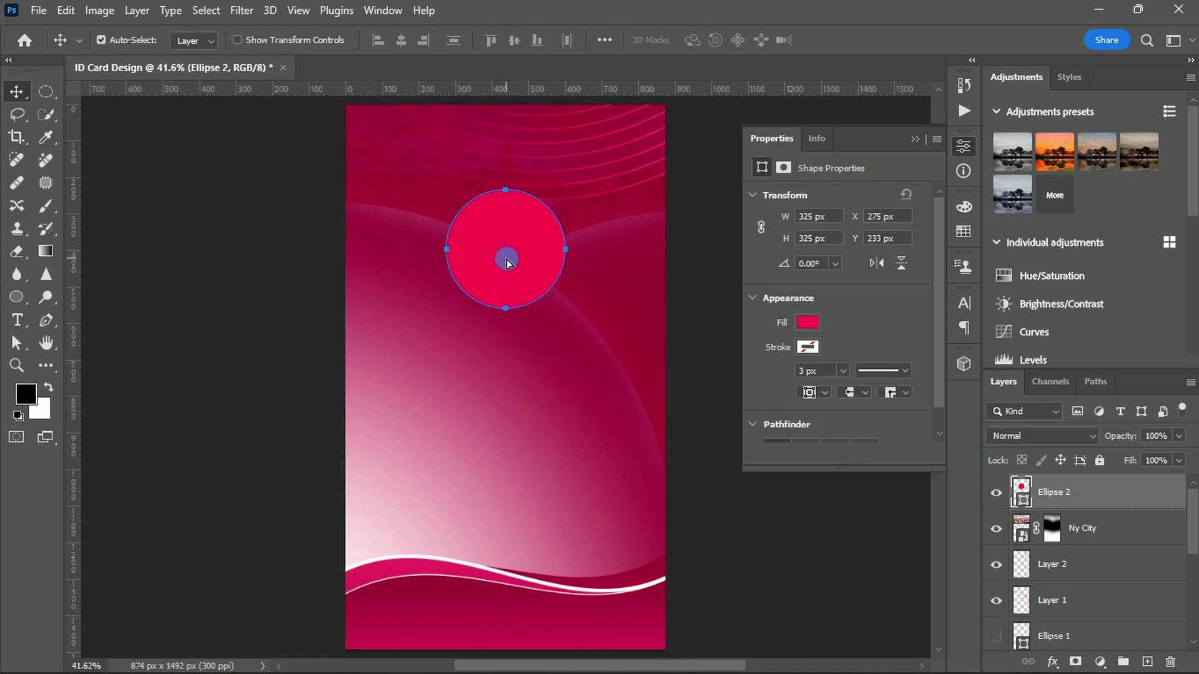
Draw a 350 px circle with no fill and a white outline
{"action": "key", "text": "u"}
{"action": "left_click", "coordinate": [489, 415]}
{"action": "type", "text": "350"}
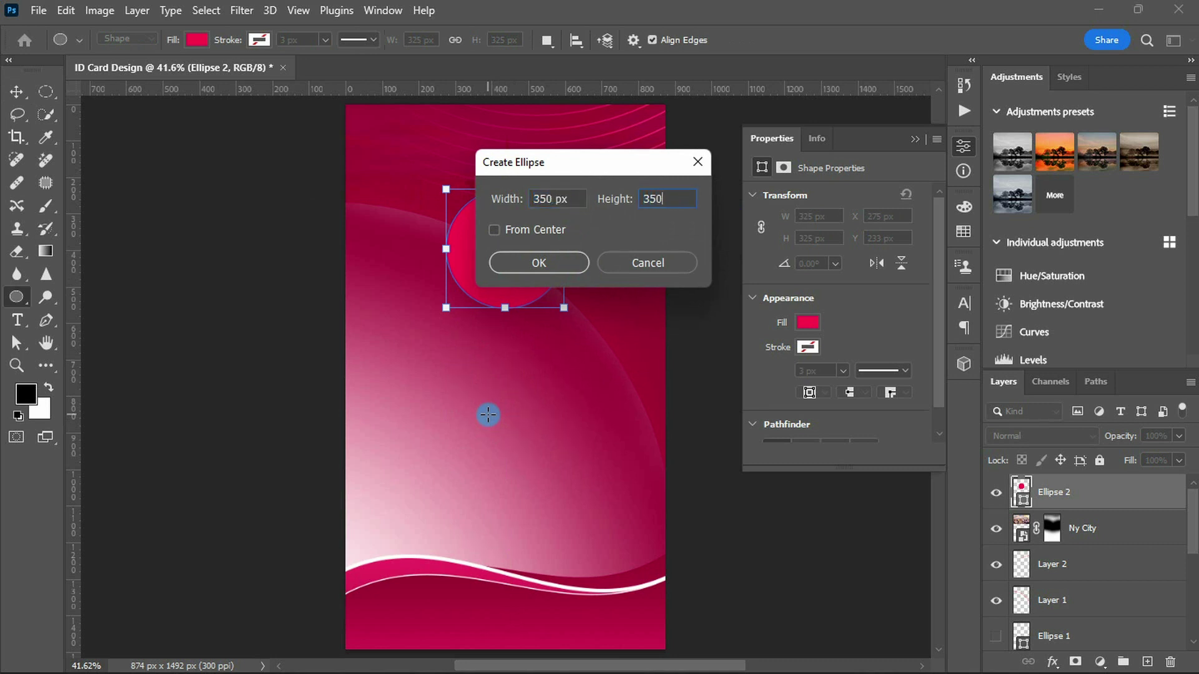
{"action": "key", "text": "Return"}
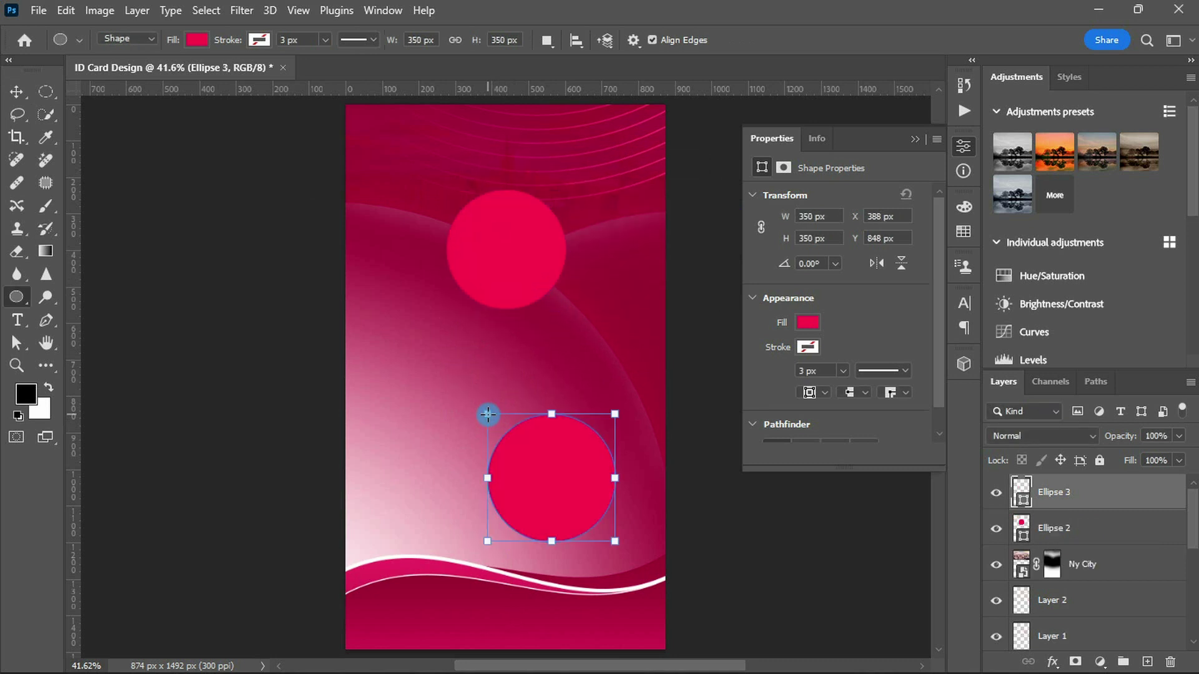
{"action": "left_click", "coordinate": [807, 322]}
{"action": "left_click", "coordinate": [770, 357]}
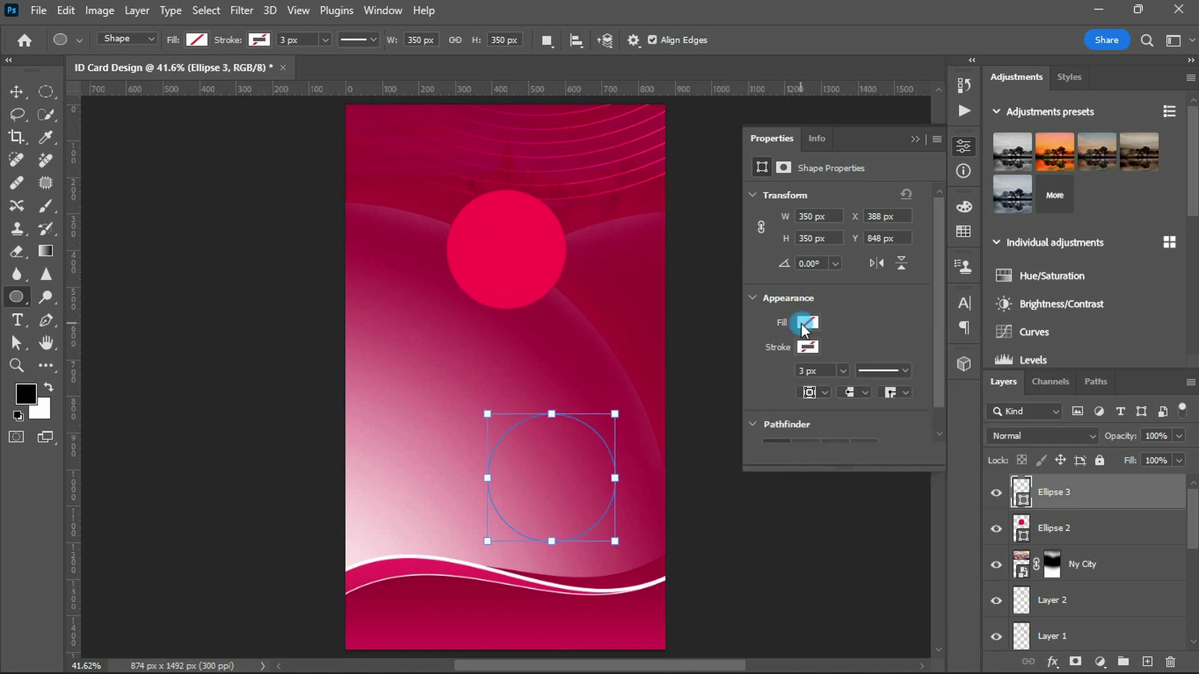
{"action": "left_click", "coordinate": [802, 323]}
{"action": "left_click", "coordinate": [807, 346]}
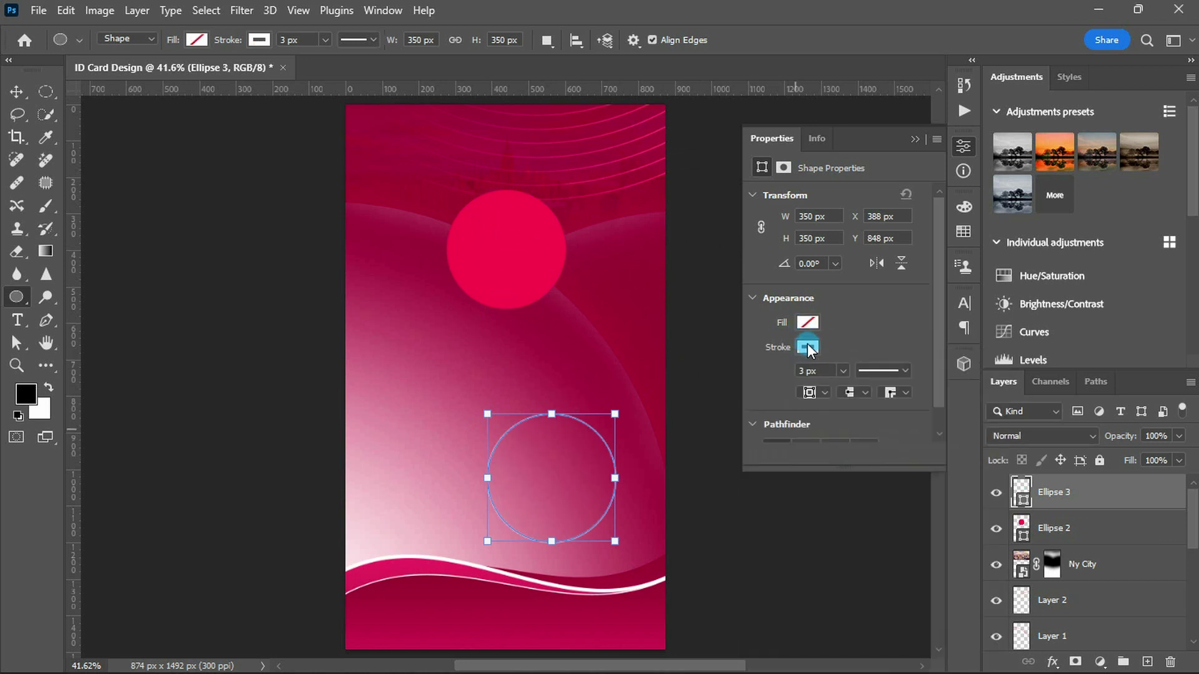
Centre the white ring on the red circle and select the Ellipse 2 layer
{"action": "left_click", "coordinate": [1018, 519]}
{"action": "left_click", "coordinate": [1021, 525], "text": "ctrl"}
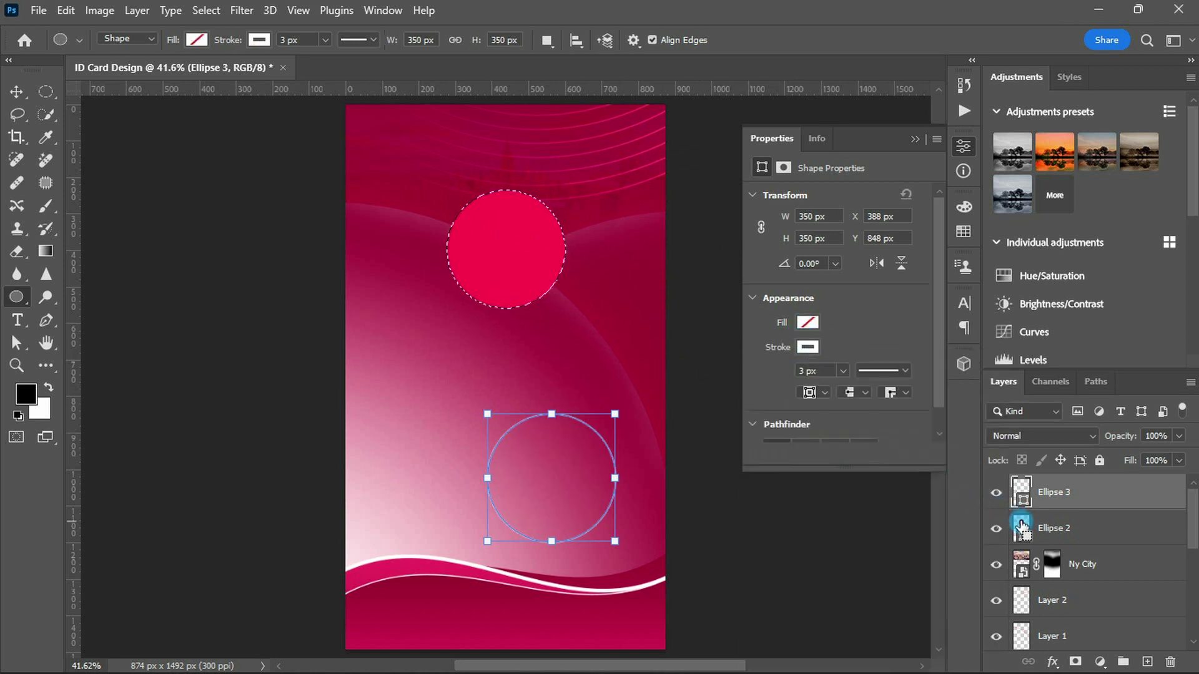
{"action": "key", "text": "v"}
{"action": "left_click", "coordinate": [401, 40]}
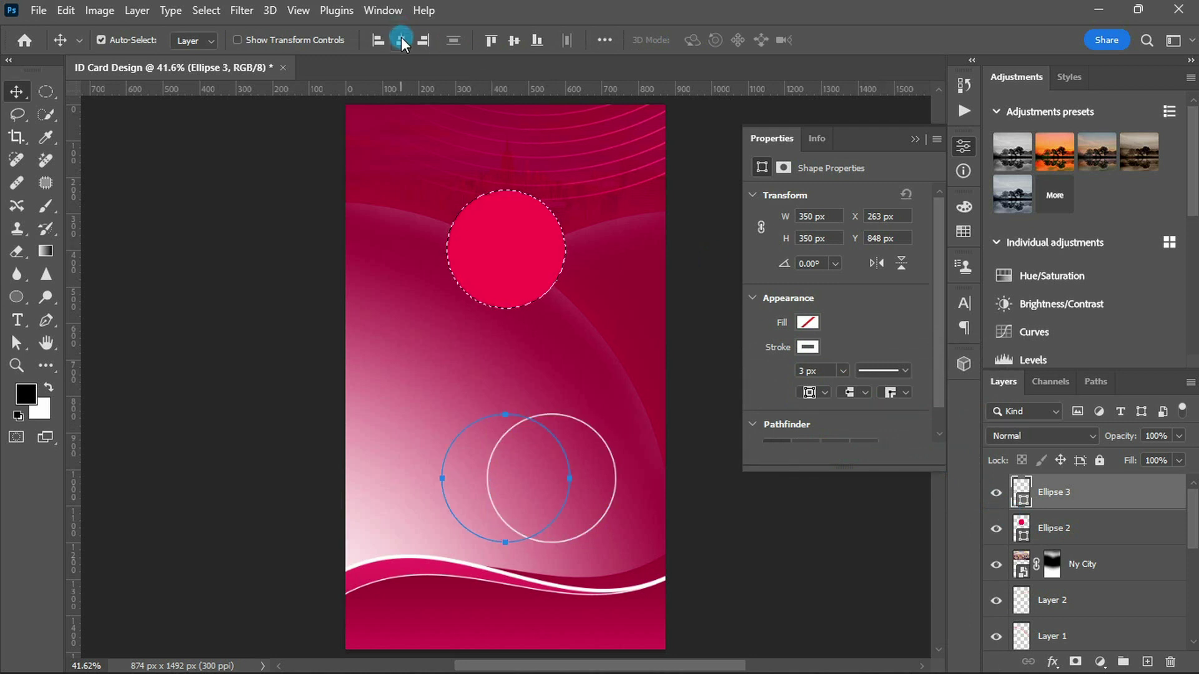
{"action": "left_click", "coordinate": [514, 40]}
{"action": "key", "text": "ctrl+d"}
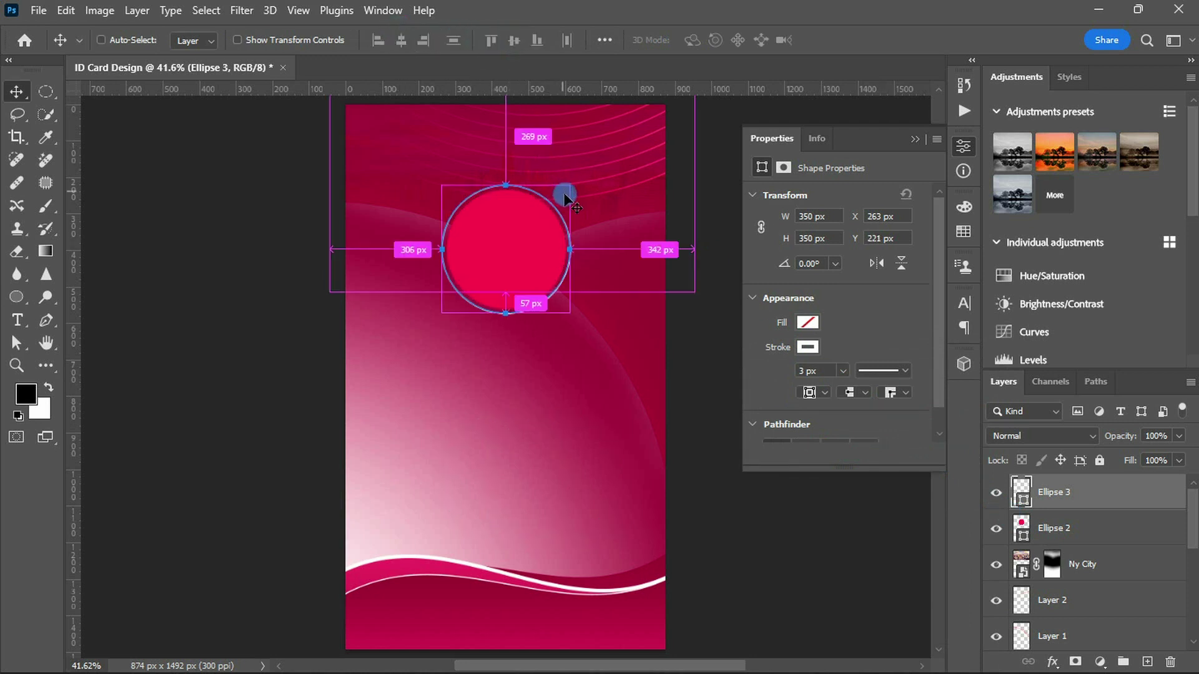
{"action": "left_click", "coordinate": [1053, 530]}
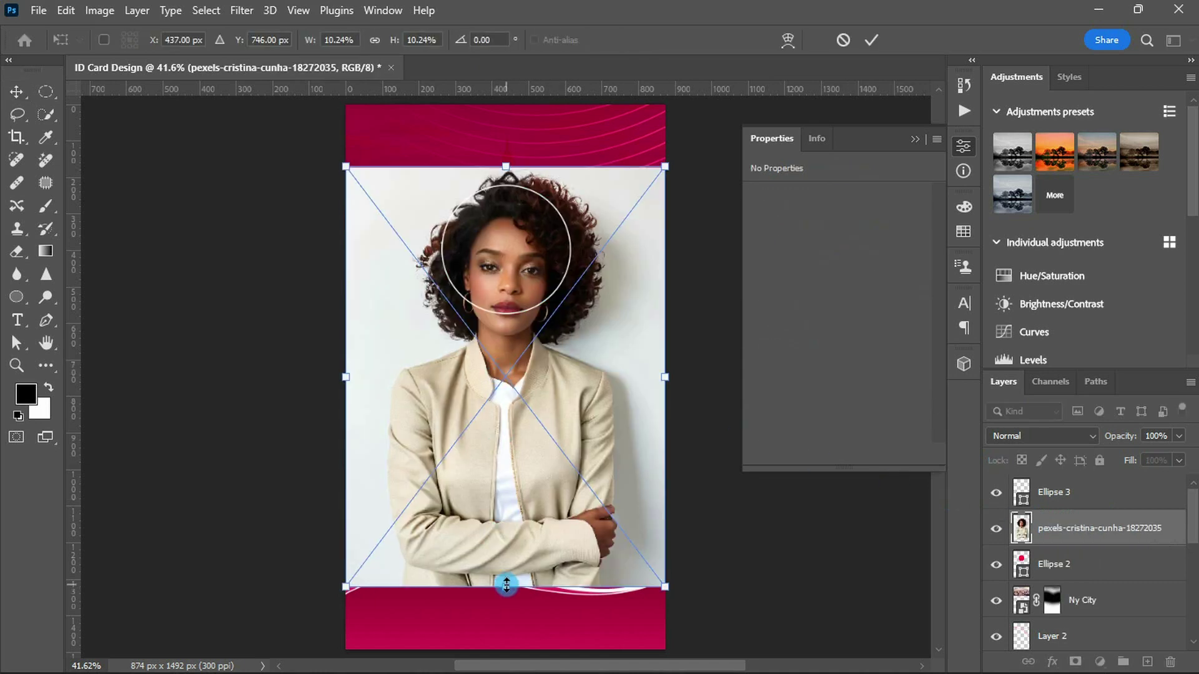
Scale the portrait to 361 x 474 px and clip it inside the red circle
{"action": "left_click_drag", "start_coordinate": [506, 587], "coordinate": [507, 391]}
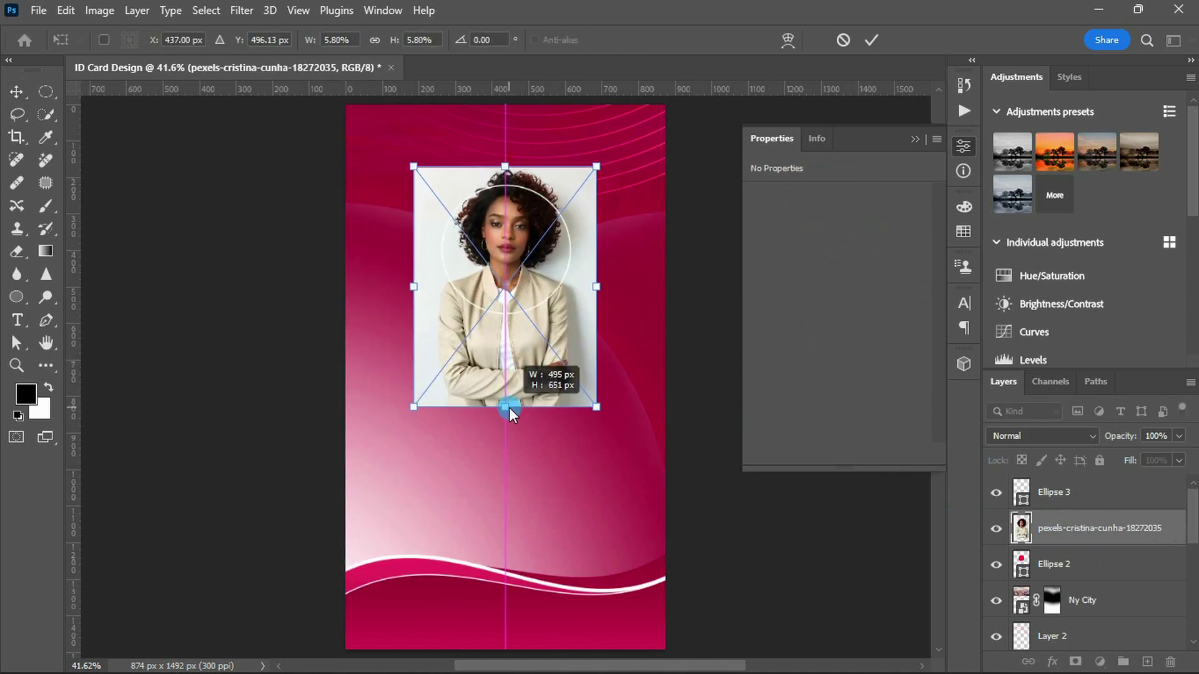
{"action": "double_click", "coordinate": [508, 257]}
{"action": "left_click", "coordinate": [1010, 534]}
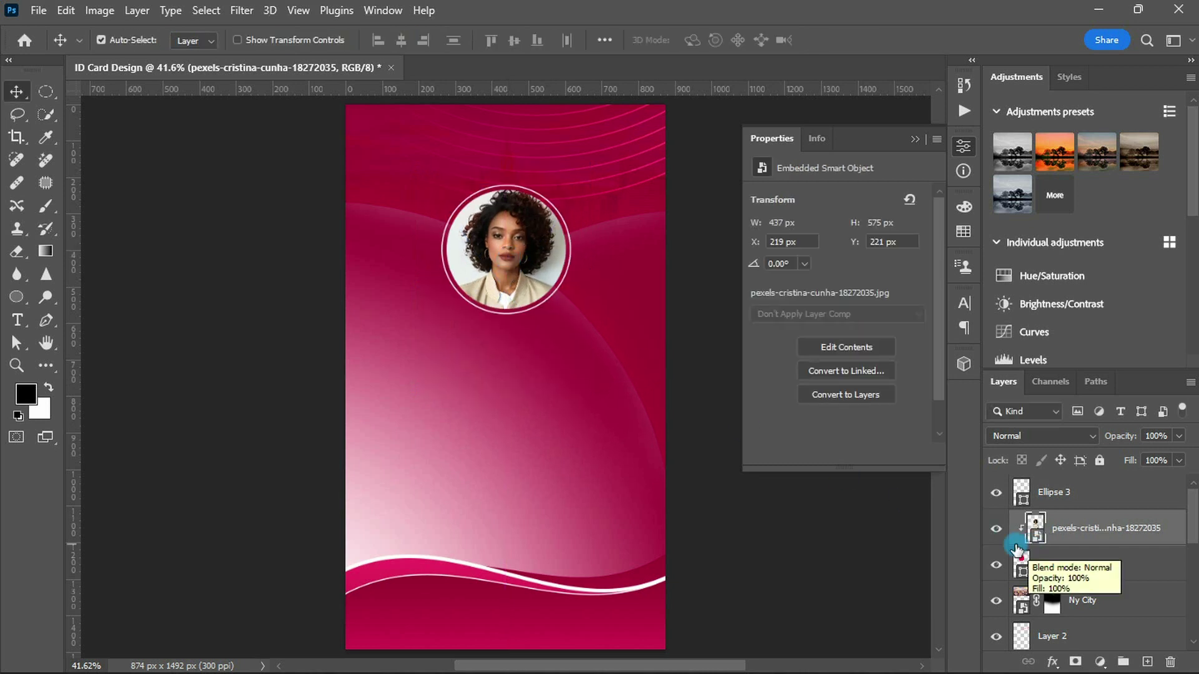
{"action": "key", "text": "ctrl+t"}
{"action": "left_click_drag", "start_coordinate": [516, 265], "coordinate": [524, 226]}
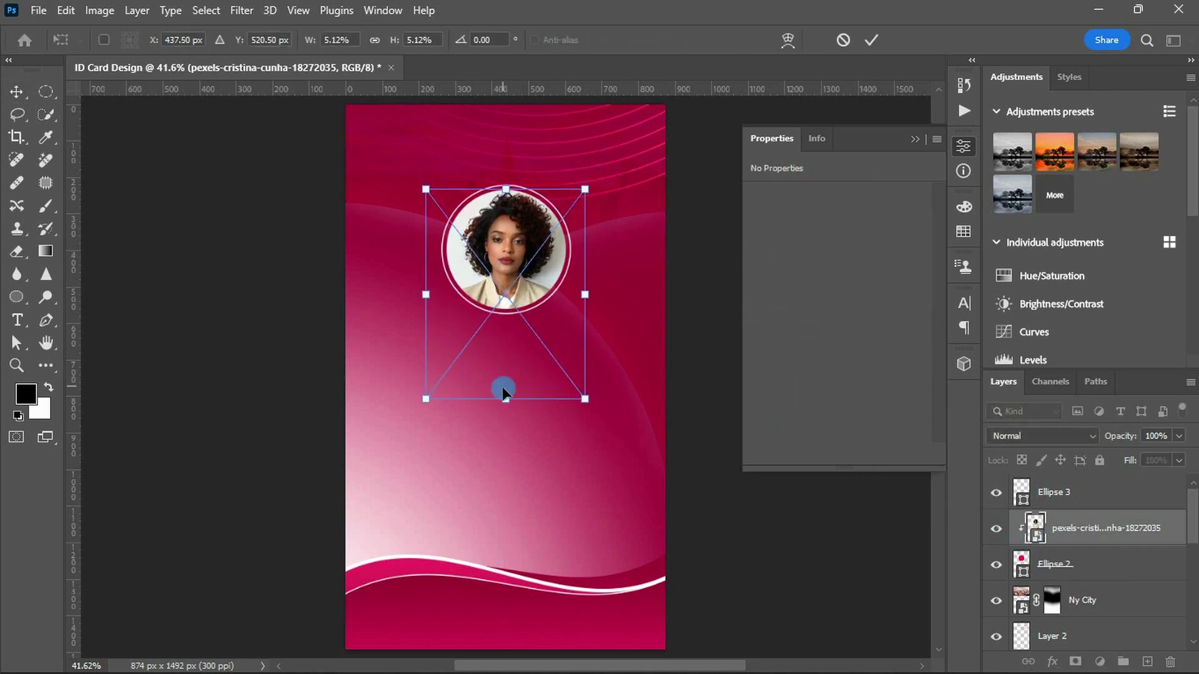
{"action": "left_click_drag", "start_coordinate": [506, 395], "coordinate": [507, 366]}
{"action": "key", "text": "Return"}
Start a text layer below the portrait set to 17 pt and white
{"action": "key", "text": "t"}
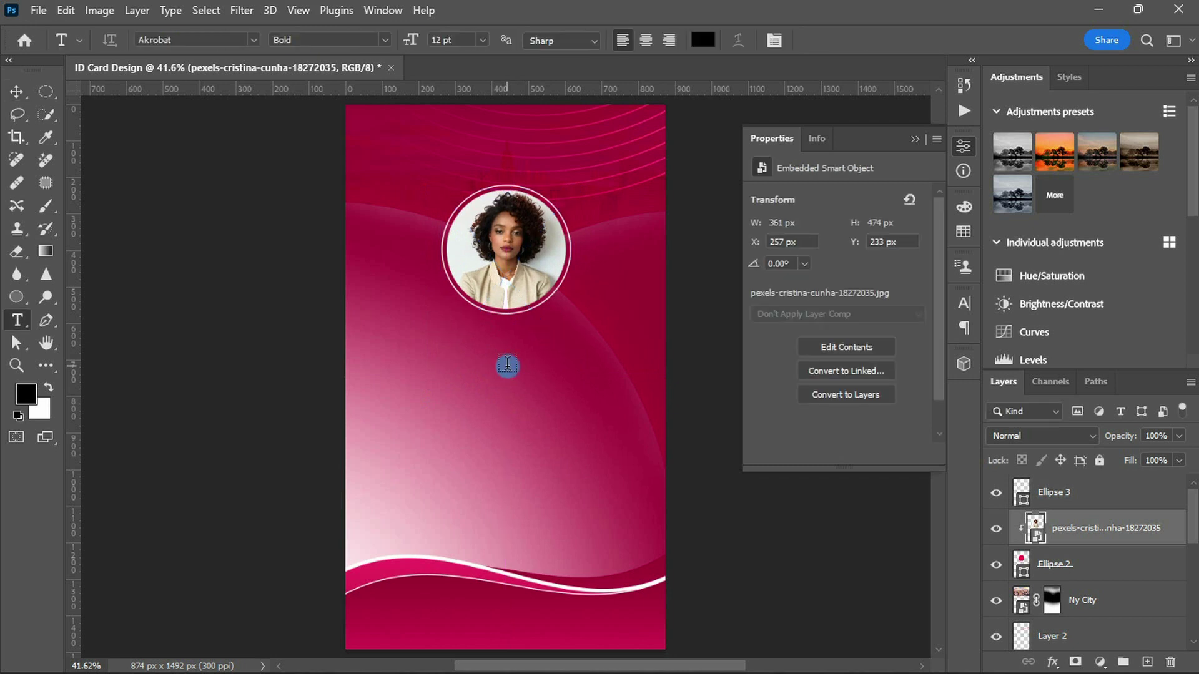
{"action": "left_click", "coordinate": [507, 366]}
{"action": "left_click_drag", "start_coordinate": [1061, 528], "coordinate": [1060, 493]}
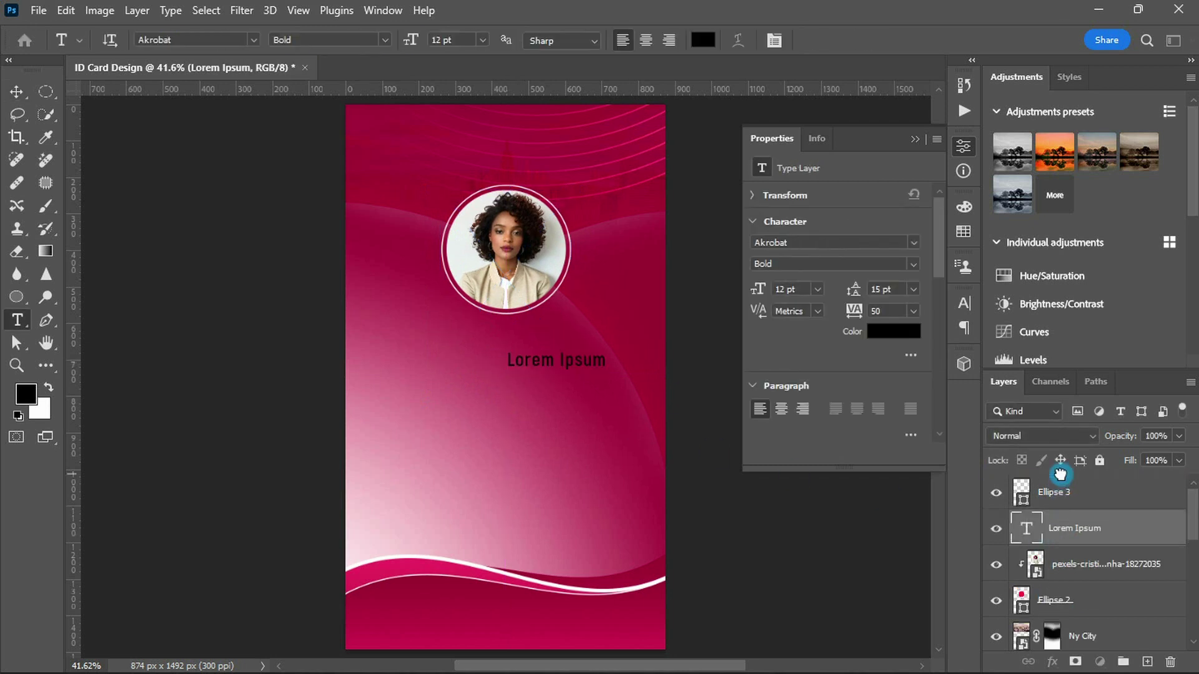
{"action": "left_click_drag", "start_coordinate": [505, 361], "coordinate": [646, 361]}
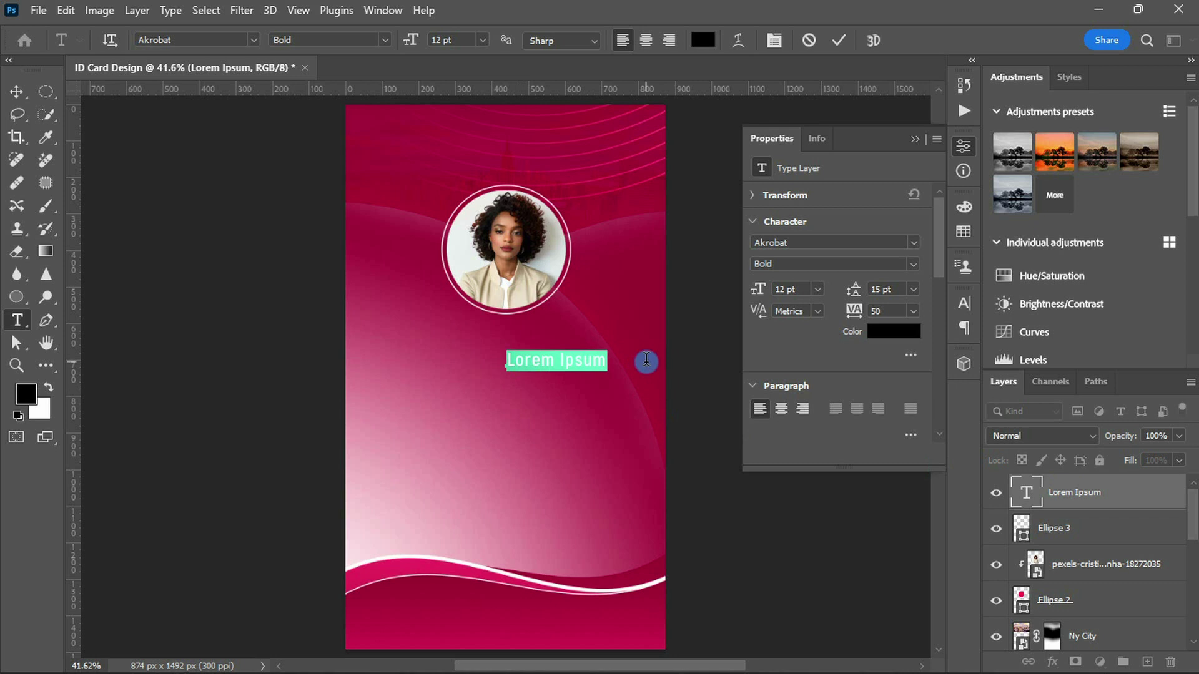
{"action": "type", "text": "17"}
{"action": "key", "text": "Return"}
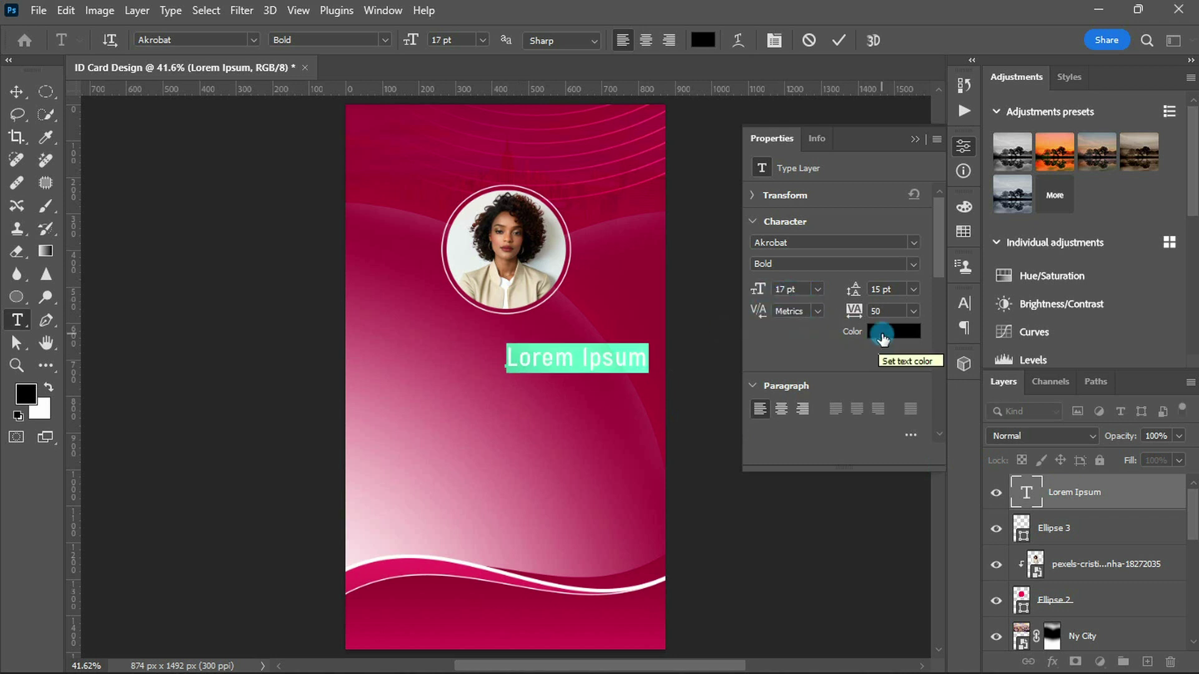
{"action": "left_click", "coordinate": [883, 338]}
{"action": "double_click", "coordinate": [682, 310]}
{"action": "type", "text": "100"}
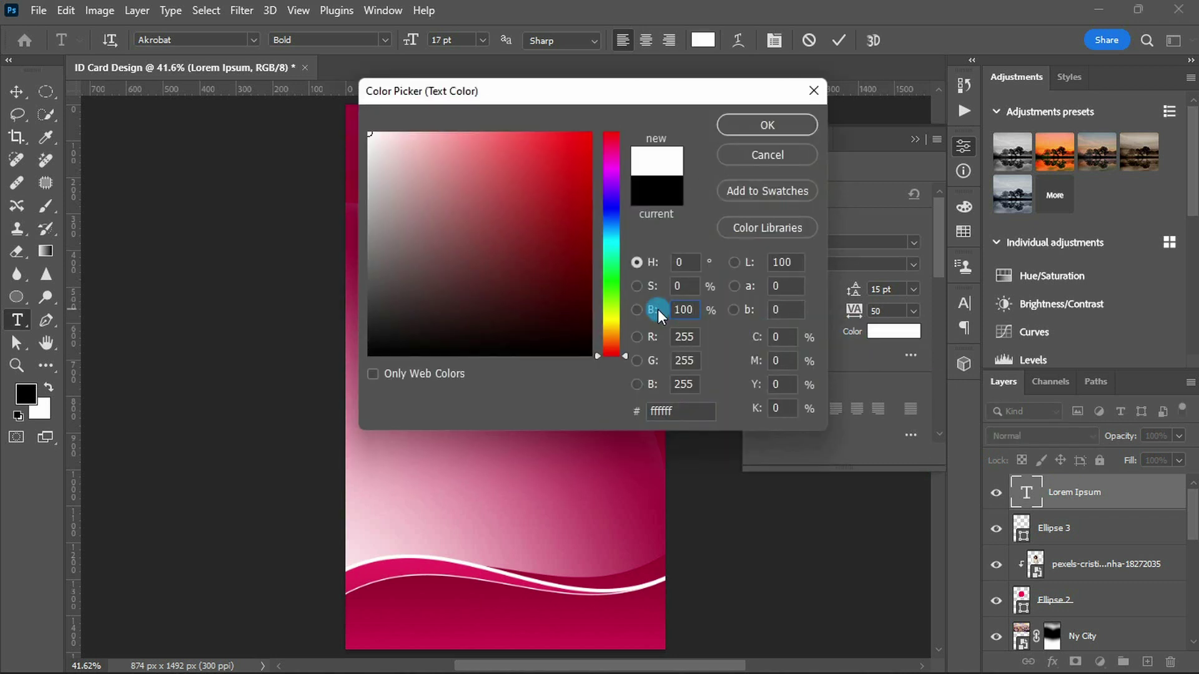
{"action": "key", "text": "Return"}
Type 'NAME SURNAME' in Akrobat Black with tracking 0 under the portrait
{"action": "type", "text": "NAME SURNAME"}
{"action": "left_click_drag", "start_coordinate": [615, 368], "coordinate": [528, 380]}
{"action": "key", "text": "ctrl+a"}
{"action": "left_click", "coordinate": [868, 311]}
{"action": "left_click", "coordinate": [913, 264]}
{"action": "left_click", "coordinate": [807, 290]}
Colour the word SURNAME crimson and commit the text
{"action": "left_click", "coordinate": [487, 367]}
{"action": "double_click", "coordinate": [487, 367]}
{"action": "left_click", "coordinate": [890, 331]}
{"action": "type", "text": "00930634"}
{"action": "key", "text": "Return"}
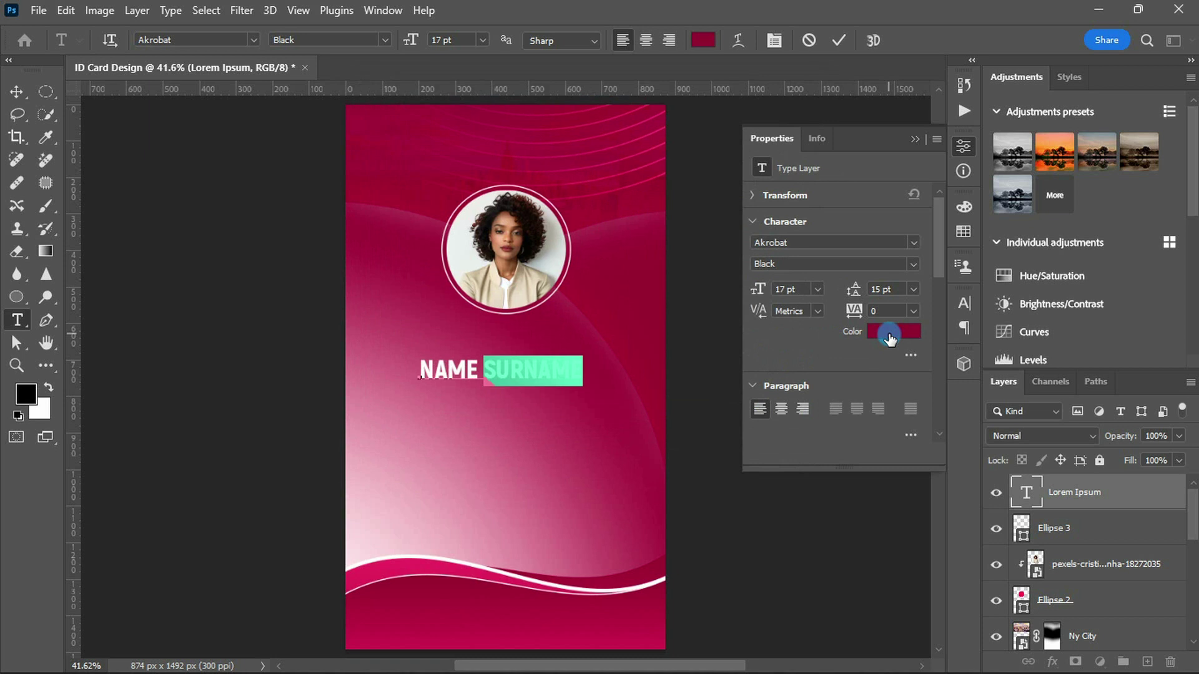
{"action": "key", "text": "ctrl+Return"}
Align the name text and raise it just under the portrait
{"action": "key", "text": "v"}
{"action": "key", "text": "ctrl+a"}
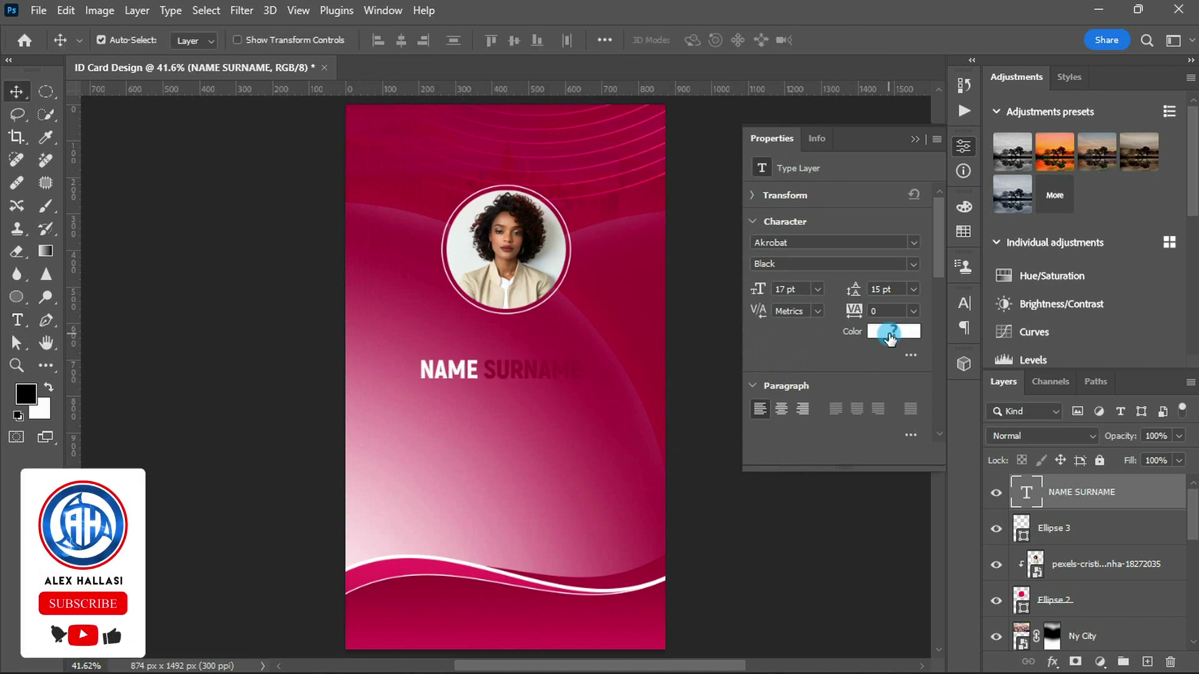
{"action": "left_click_drag", "start_coordinate": [492, 378], "coordinate": [496, 349]}
{"action": "key", "text": "ctrl+d"}
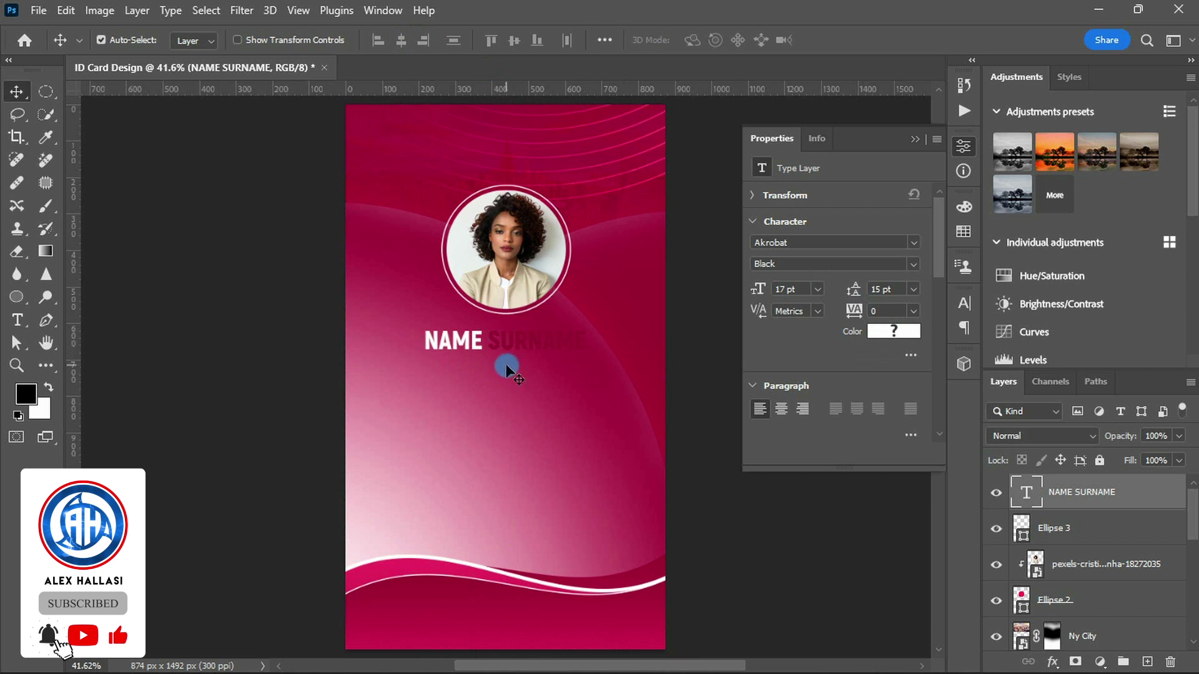
{"action": "scroll", "coordinate": [1036, 624], "scroll_direction": "down", "scroll_amount": 2}
Move the gradient's light area down-left and set the Gradient Fill scale to 195%
{"action": "double_click", "coordinate": [1026, 596]}
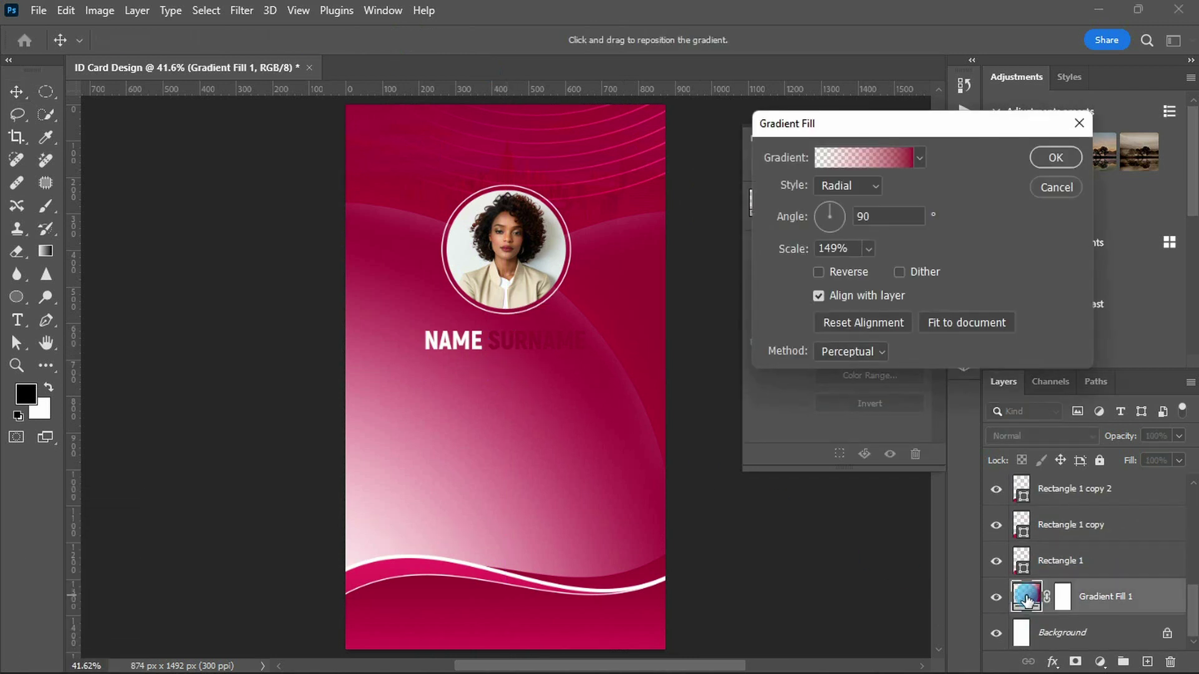
{"action": "mouse_move", "coordinate": [660, 529]}
{"action": "left_mouse_down"}
{"action": "mouse_move", "coordinate": [377, 527]}
{"action": "mouse_move", "coordinate": [383, 500]}
{"action": "mouse_move", "coordinate": [343, 469]}
{"action": "mouse_move", "coordinate": [422, 509]}
{"action": "left_mouse_up"}
{"action": "left_click_drag", "start_coordinate": [868, 271], "coordinate": [861, 271]}
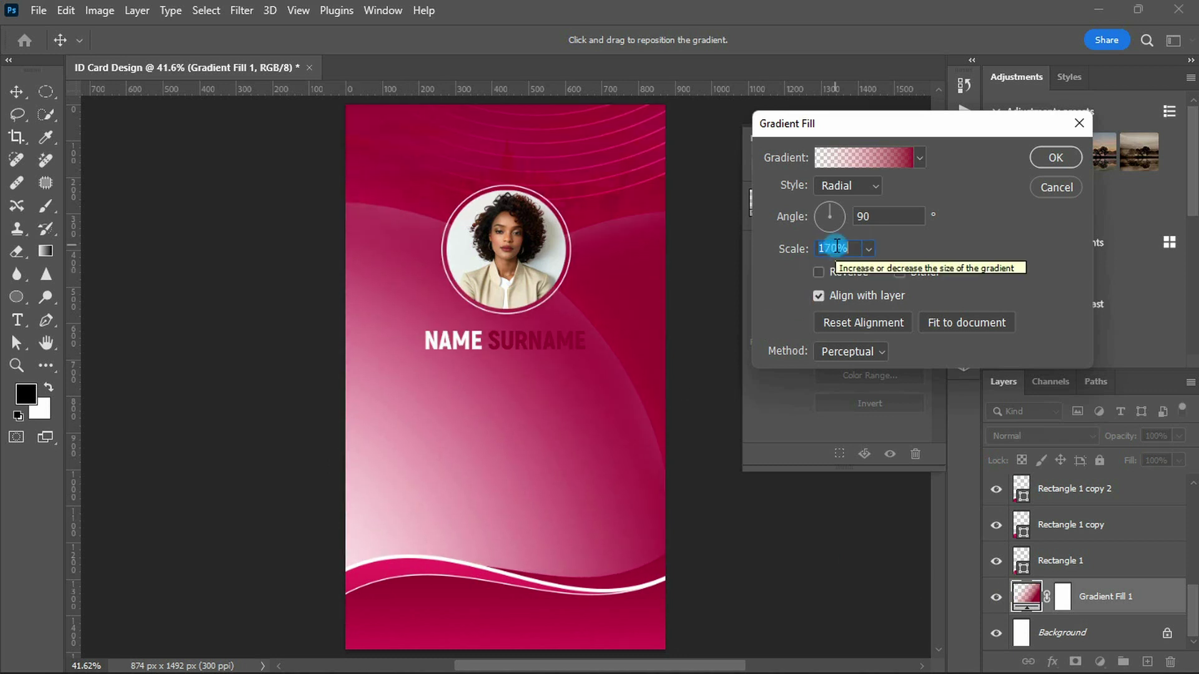
{"action": "left_click", "coordinate": [761, 286]}
{"action": "left_click_drag", "start_coordinate": [440, 468], "coordinate": [383, 529]}
{"action": "left_click", "coordinate": [858, 253]}
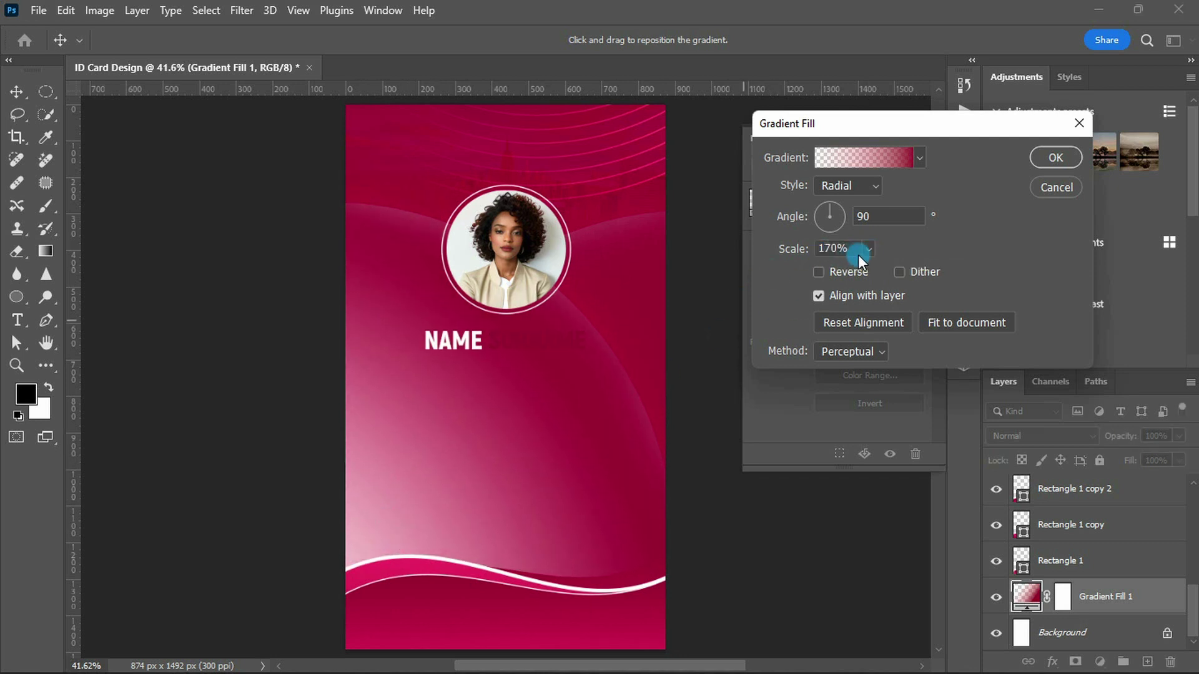
{"action": "double_click", "coordinate": [837, 248]}
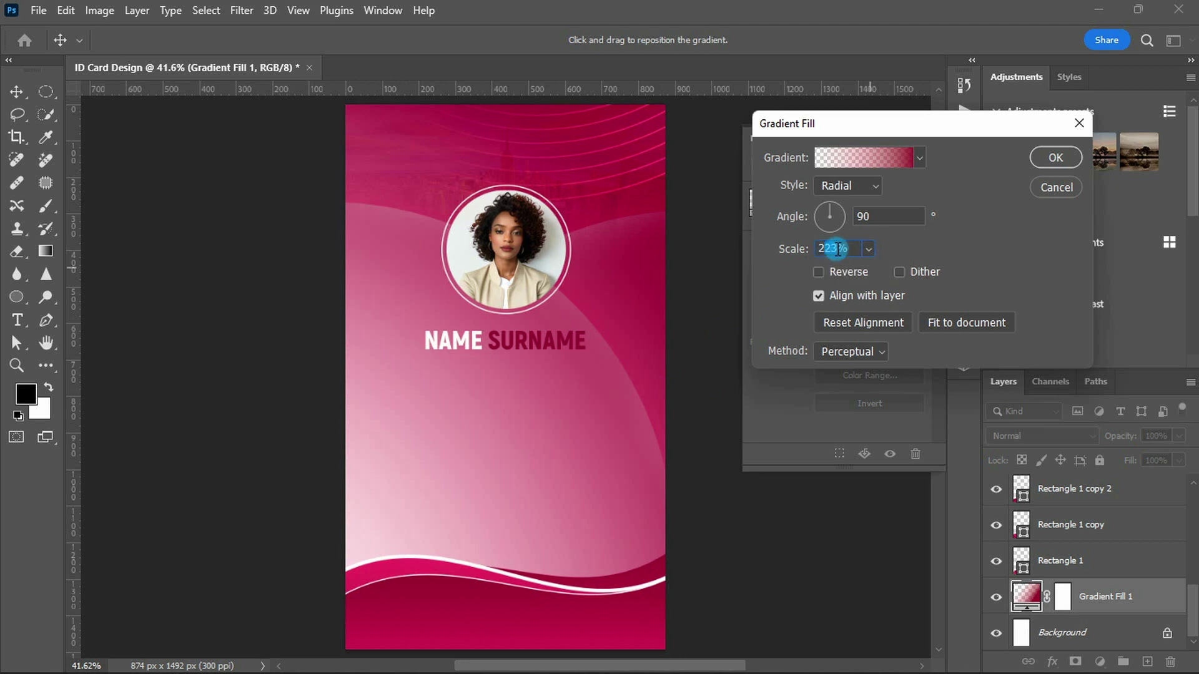
{"action": "type", "text": "200"}
{"action": "type", "text": "183"}
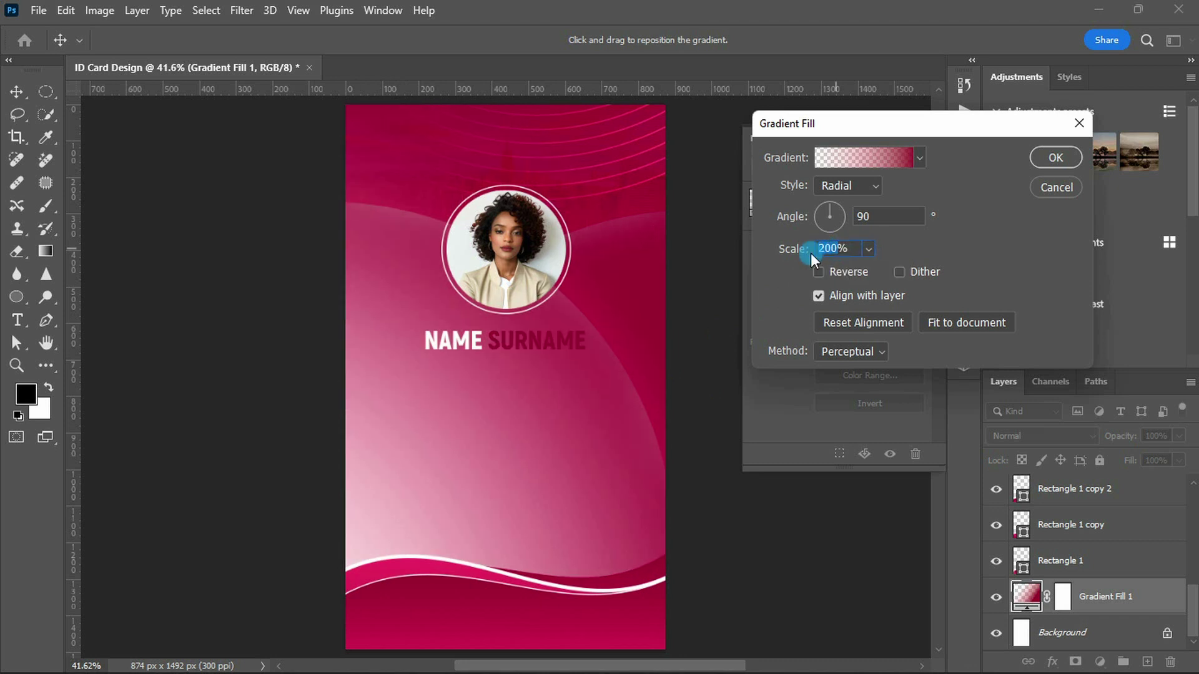
{"action": "type", "text": "195"}
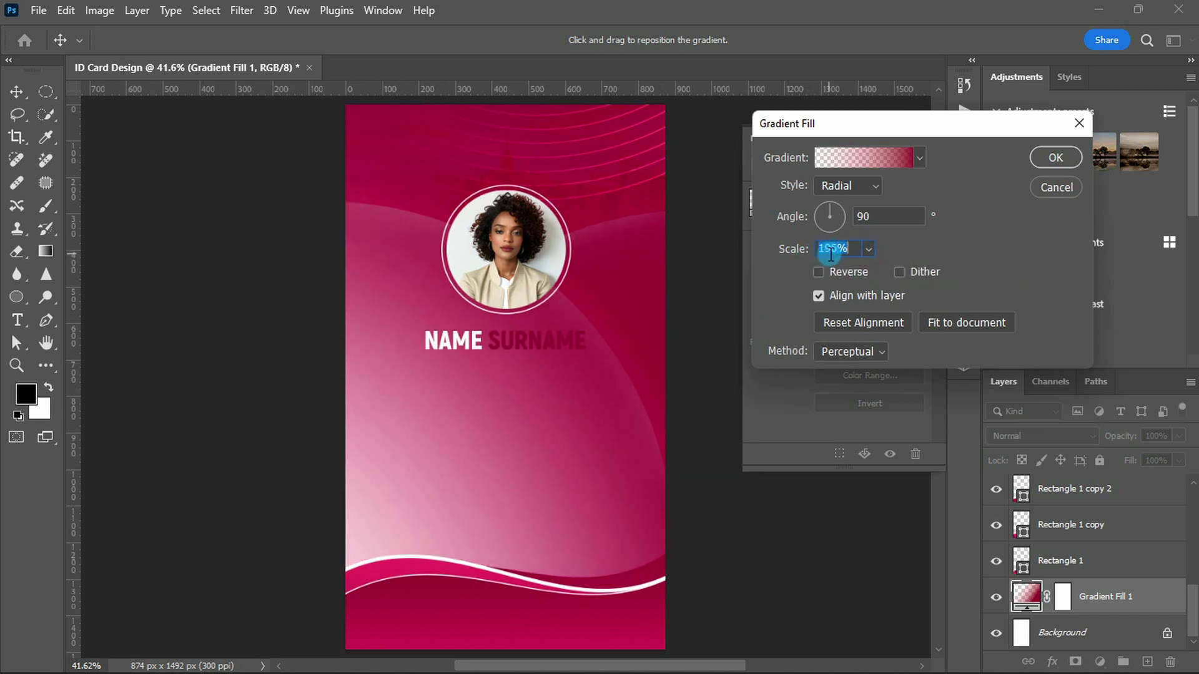
{"action": "key", "text": "Return"}
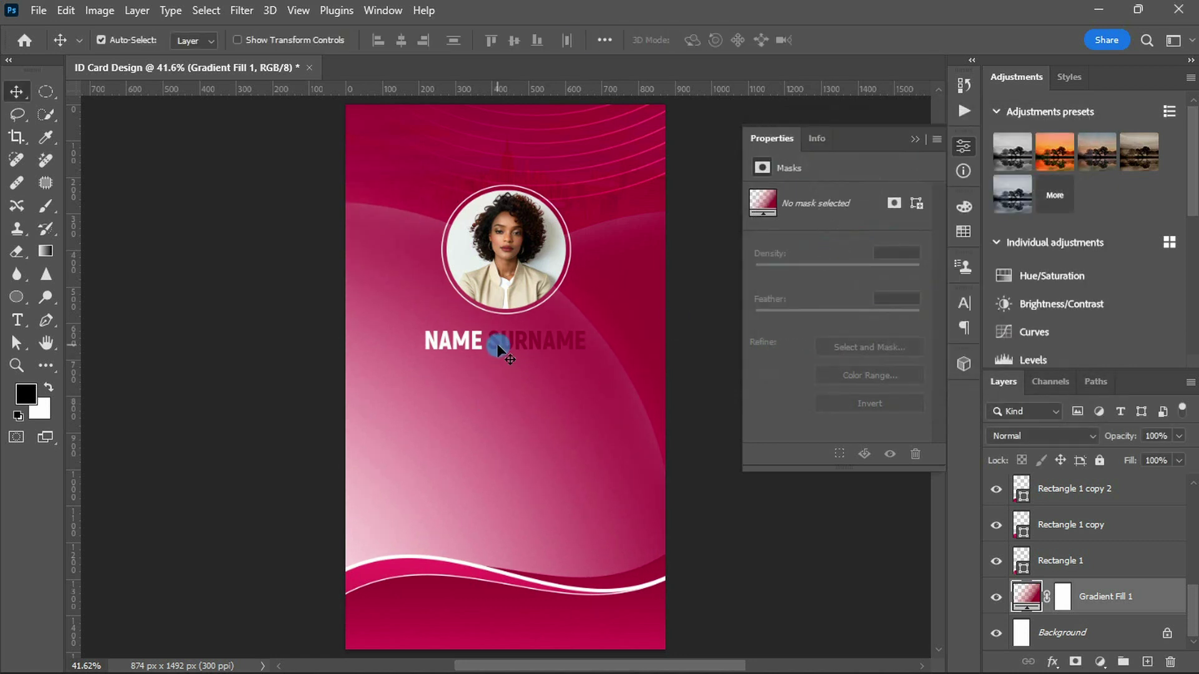
Start a new text layer below the name in Akrobat Bold 12 pt white
{"action": "left_click", "coordinate": [497, 345]}
{"action": "left_click", "coordinate": [16, 320]}
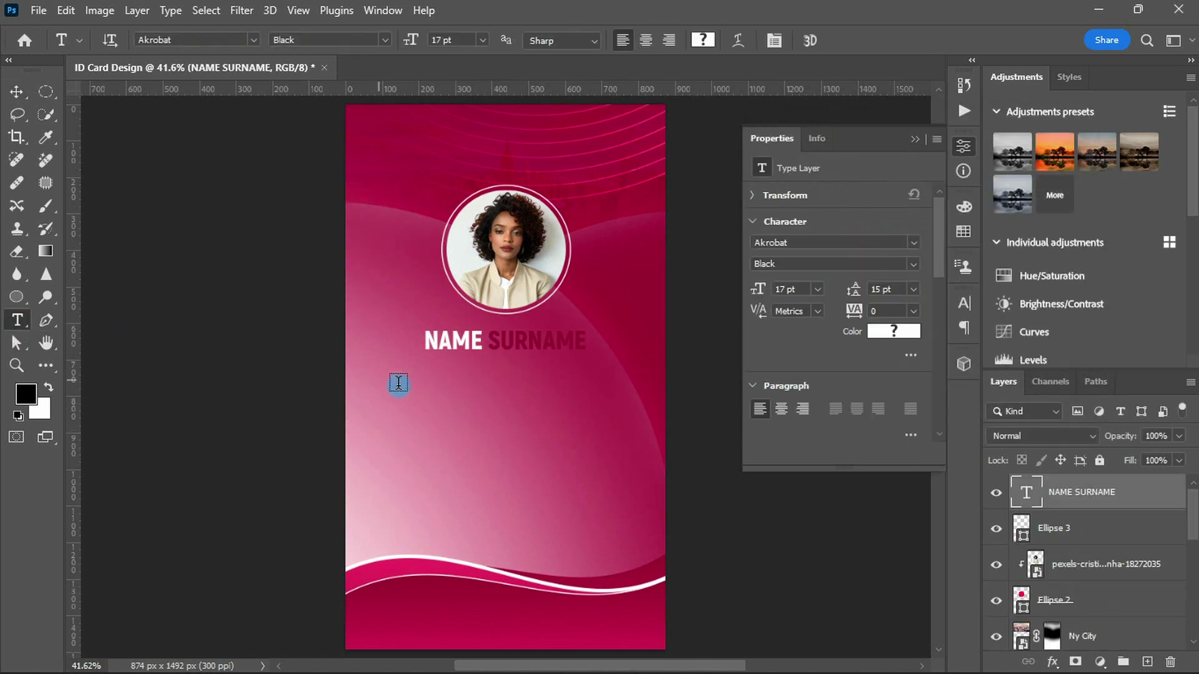
{"action": "left_click", "coordinate": [436, 392]}
{"action": "left_click", "coordinate": [899, 263]}
{"action": "left_click", "coordinate": [808, 287]}
{"action": "left_click_drag", "start_coordinate": [748, 293], "coordinate": [779, 297]}
{"action": "left_click", "coordinate": [894, 331]}
{"action": "left_click", "coordinate": [685, 310]}
{"action": "type", "text": "100"}
{"action": "key", "text": "Return"}
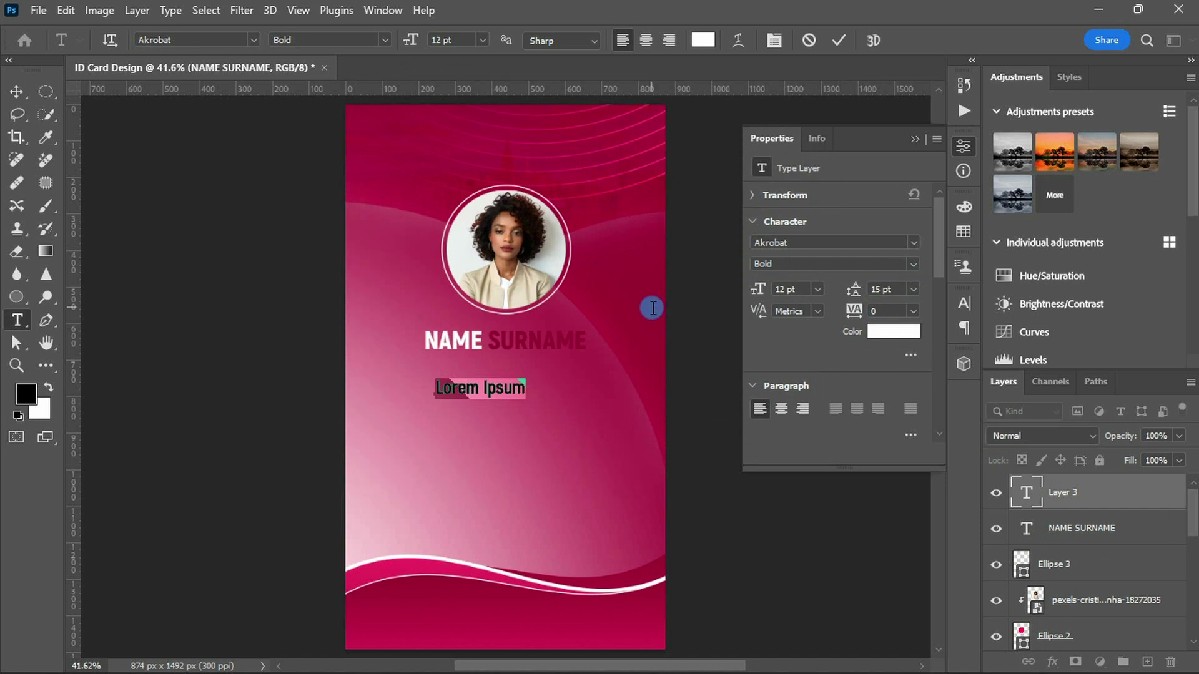
Type 'Graphic Designer' and move it just under NAME SURNAME
{"action": "type", "text": "Graphic Designer"}
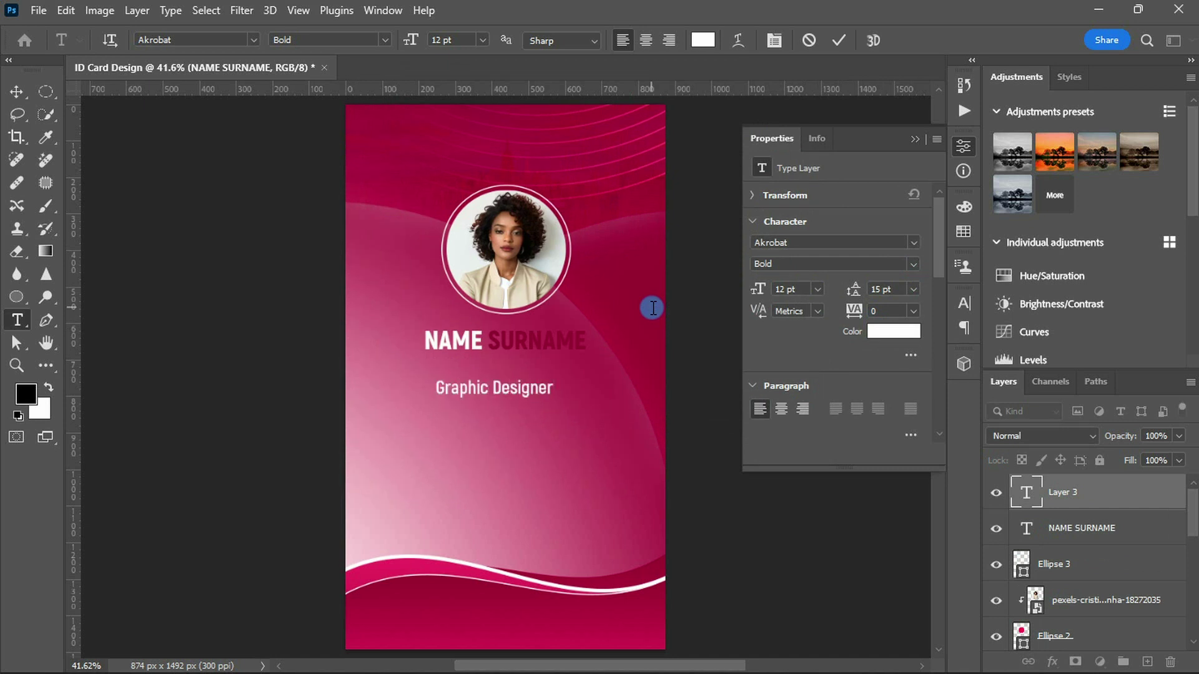
{"action": "key", "text": "ctrl+Return"}
{"action": "key", "text": "v"}
{"action": "left_click_drag", "start_coordinate": [495, 390], "coordinate": [507, 373]}
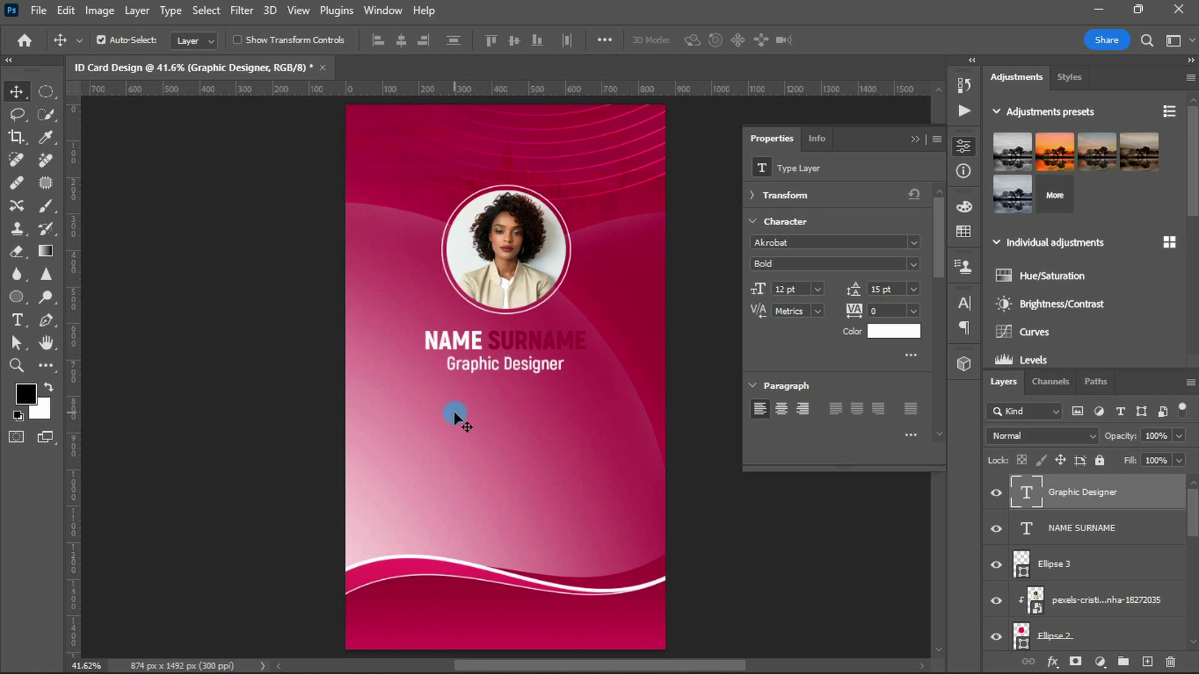
{"action": "key", "text": "u"}
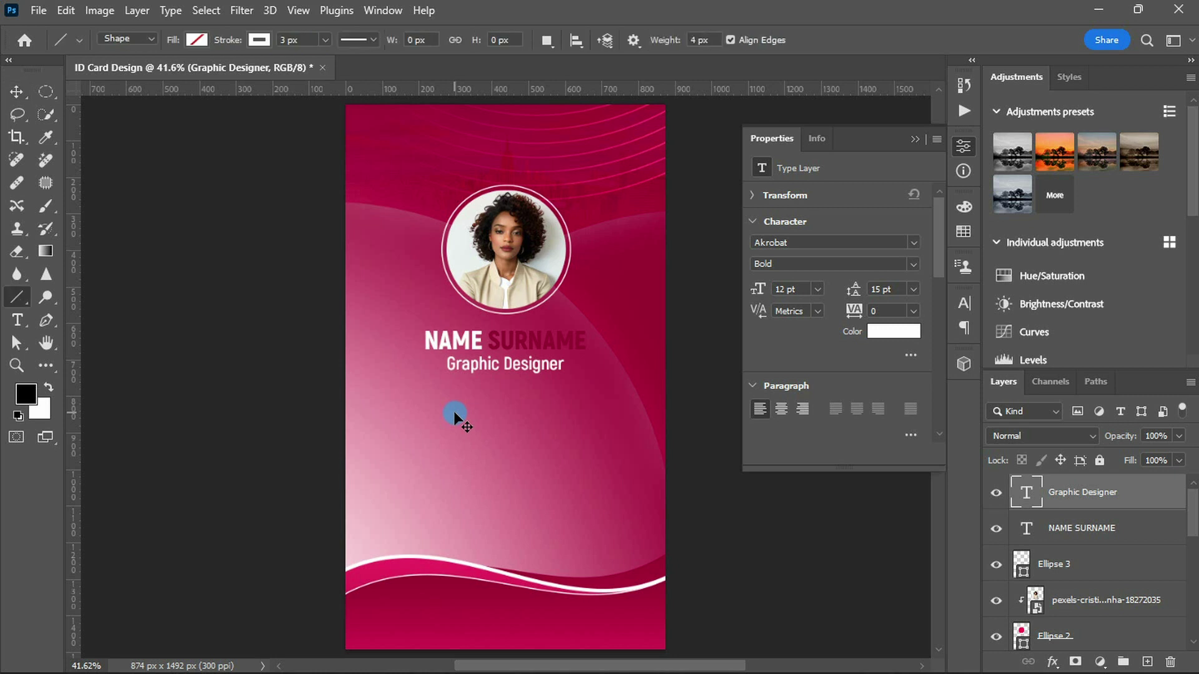
Draw a 3 px white horizontal line with no stroke under the title
{"action": "left_click_drag", "start_coordinate": [680, 40], "coordinate": [677, 40]}
{"action": "left_click", "coordinate": [261, 39]}
{"action": "left_click", "coordinate": [156, 69]}
{"action": "left_click", "coordinate": [197, 40]}
{"action": "left_click", "coordinate": [128, 128]}
{"action": "left_click", "coordinate": [203, 39]}
{"action": "left_click_drag", "start_coordinate": [420, 405], "coordinate": [569, 405]}
{"action": "left_click_drag", "start_coordinate": [422, 405], "coordinate": [442, 405]}
Centre the line horizontally on the card and move it just under Graphic Designer
{"action": "key", "text": "v"}
{"action": "key", "text": "ctrl+a"}
{"action": "left_click", "coordinate": [401, 40]}
{"action": "key", "text": "ctrl+d"}
{"action": "left_click_drag", "start_coordinate": [517, 403], "coordinate": [518, 383]}
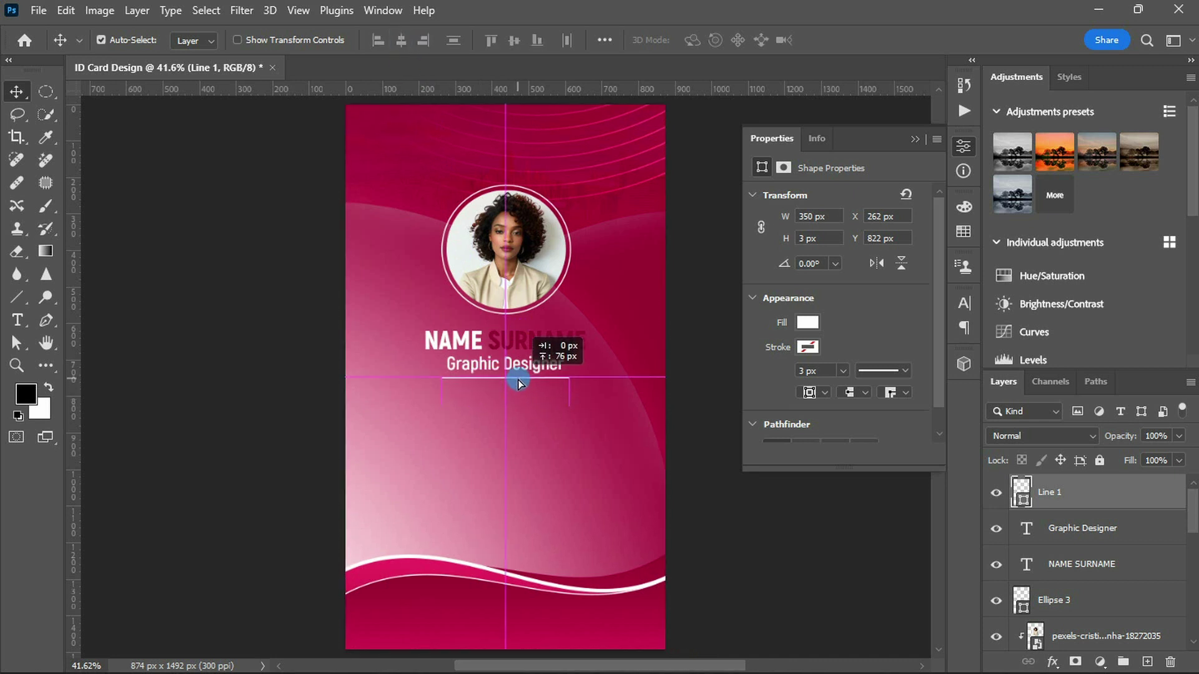
Type the ID, Phone and Email lines below the divider and position the block
{"action": "key", "text": "t"}
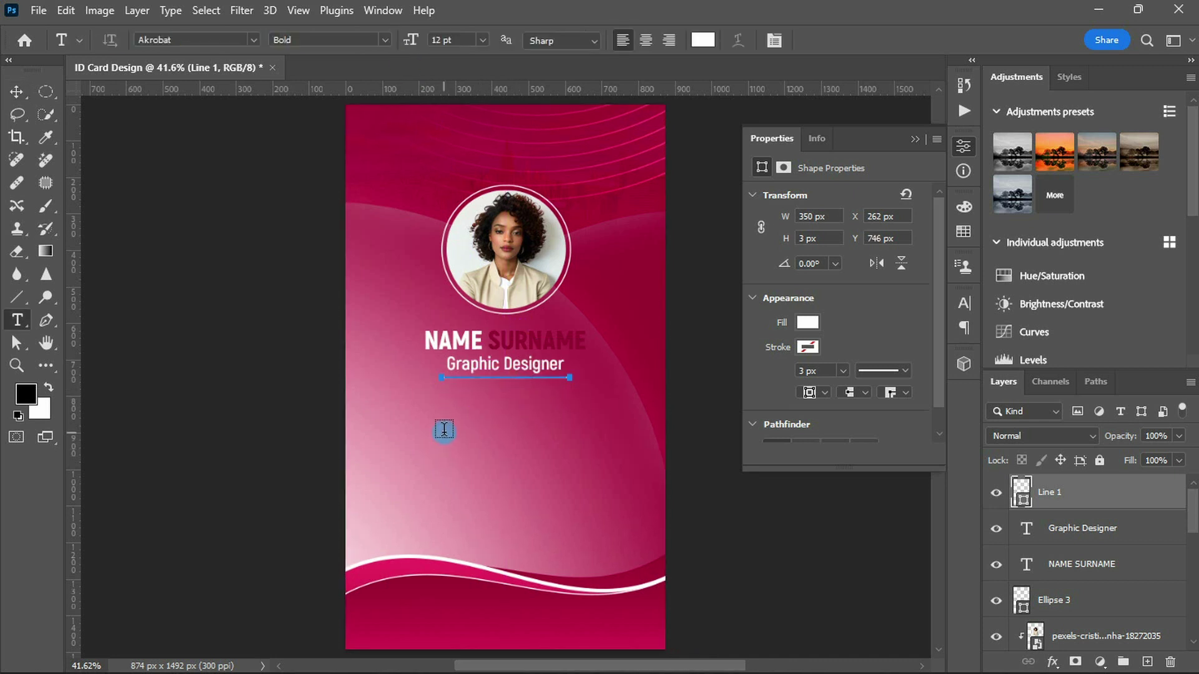
{"action": "left_click", "coordinate": [439, 427]}
{"action": "key", "text": "BackSpace"}
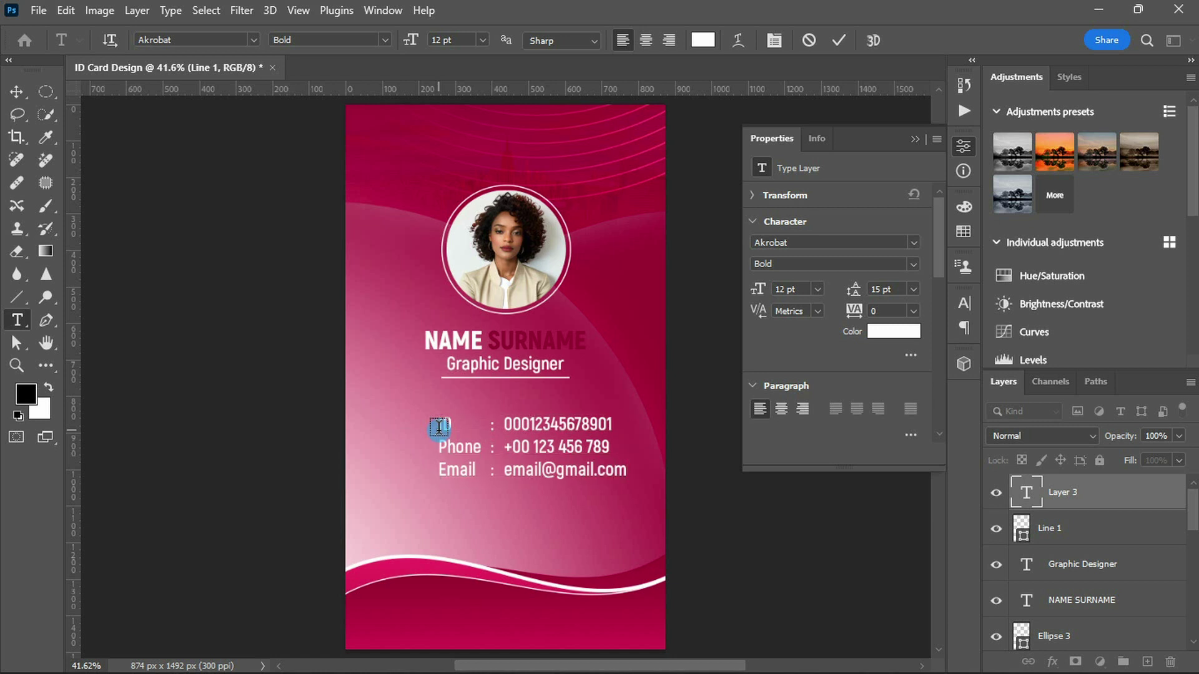
{"action": "key", "text": "ctrl+Return"}
{"action": "key", "text": "v"}
{"action": "left_click_drag", "start_coordinate": [524, 448], "coordinate": [497, 440]}
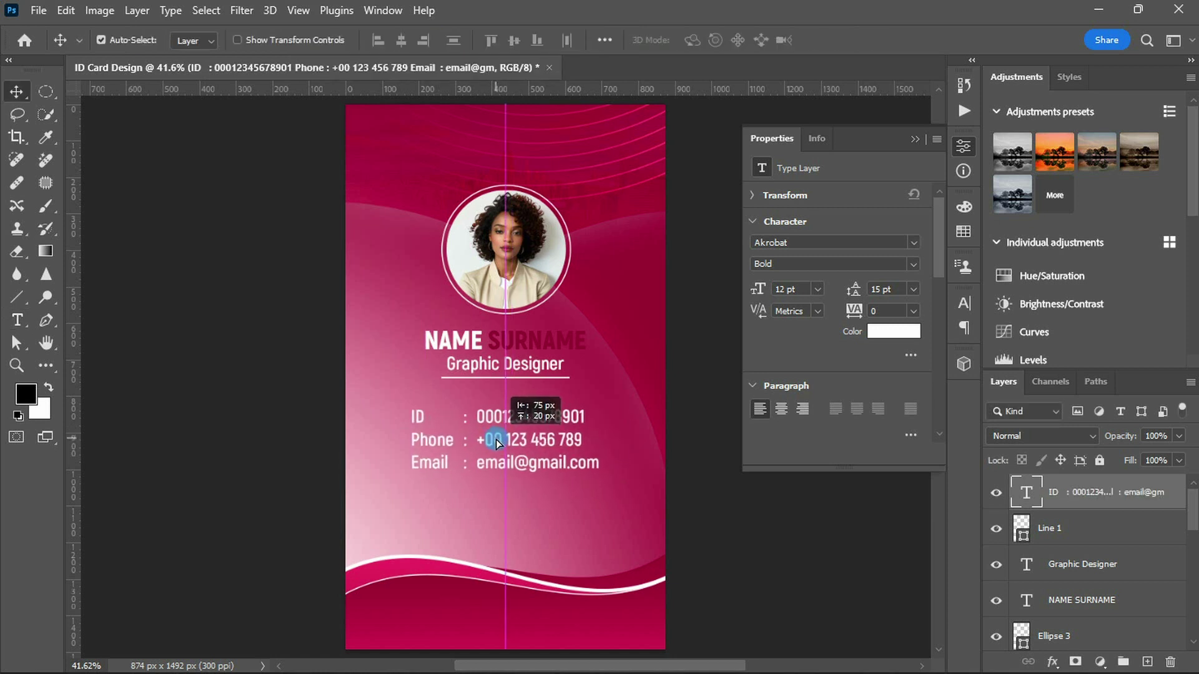
{"action": "left_click_drag", "start_coordinate": [498, 440], "coordinate": [496, 440]}
Draw a white 370x100 px rectangle with 0 corner radius
{"action": "key", "text": "u"}
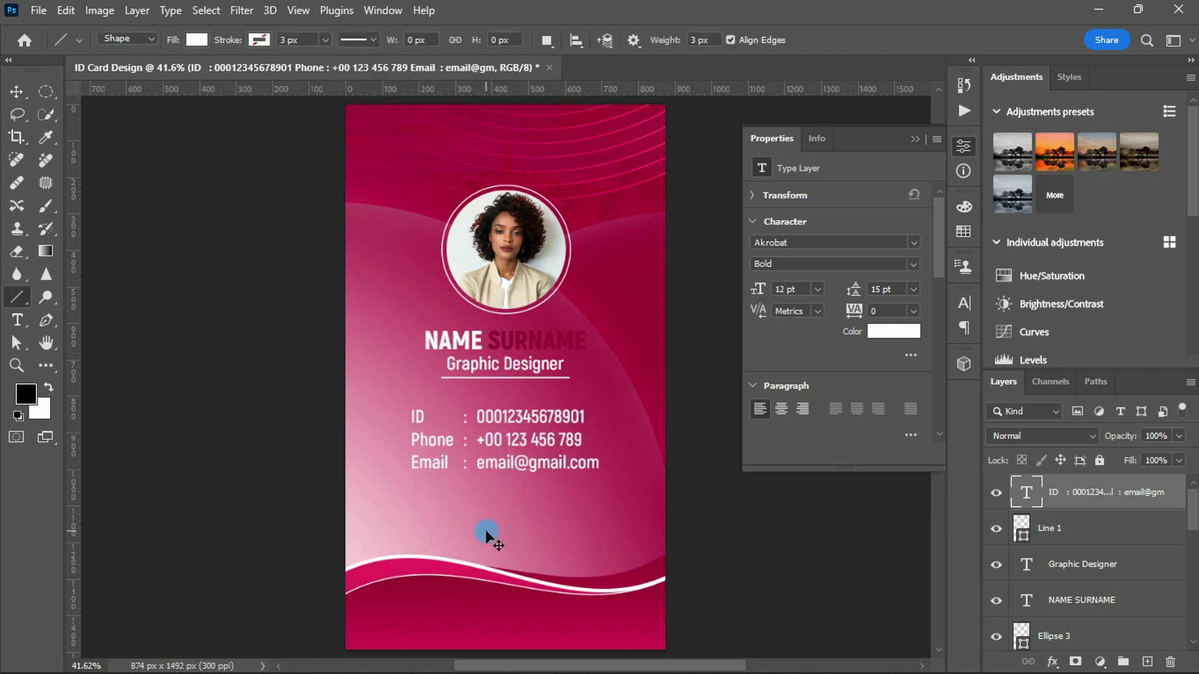
{"action": "key", "text": "shift+u"}
{"action": "key", "text": "shift+u"}
{"action": "left_click", "coordinate": [487, 530]}
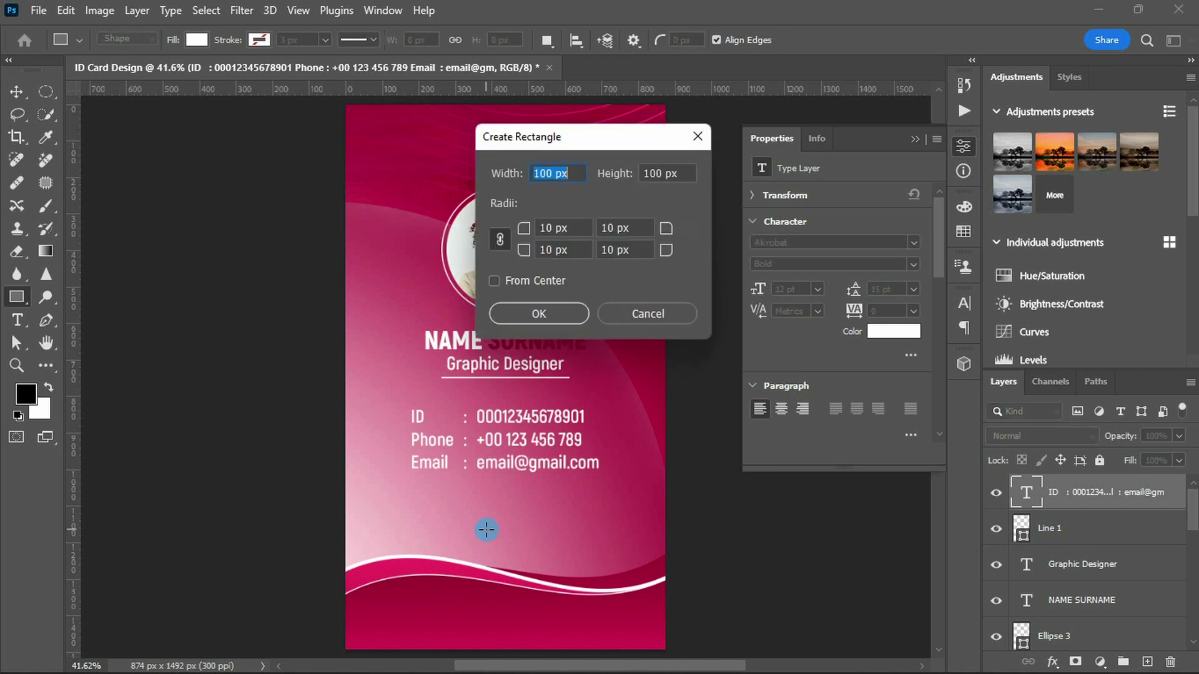
{"action": "key", "text": "Tab"}
{"action": "type", "text": "0"}
{"action": "key", "text": "Return"}
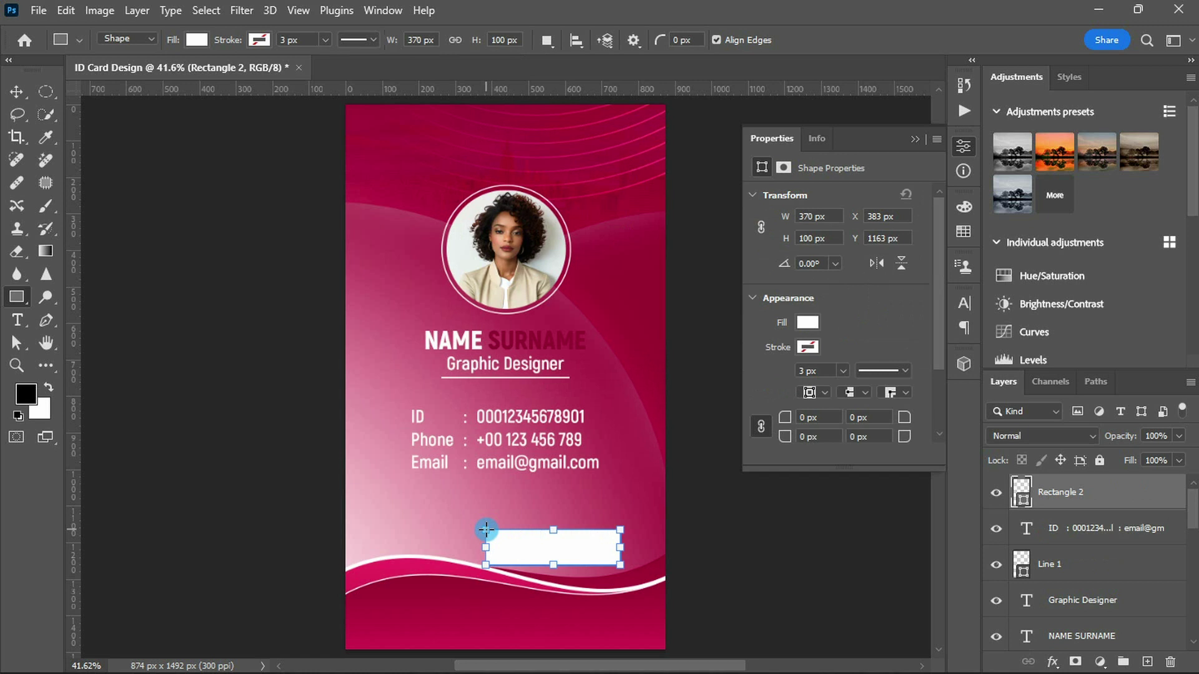
Centre the white rectangle horizontally and move it up below the email line
{"action": "key", "text": "v"}
{"action": "key", "text": "ctrl+a"}
{"action": "left_click", "coordinate": [400, 44]}
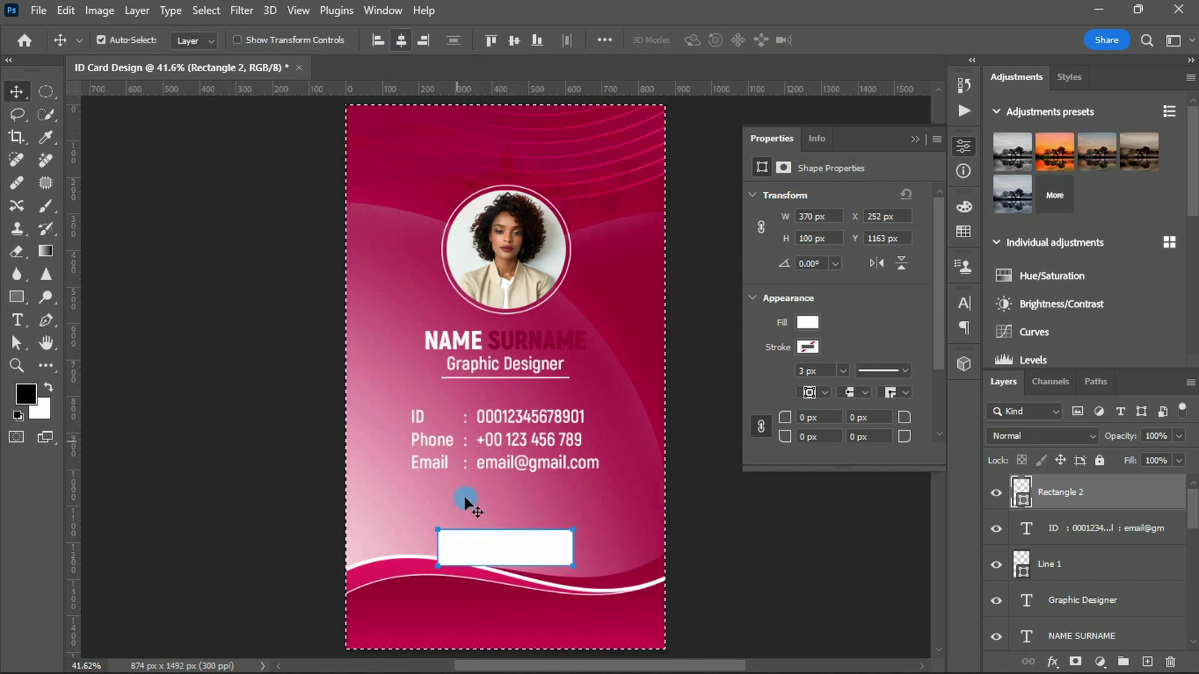
{"action": "left_click_drag", "start_coordinate": [485, 545], "coordinate": [486, 514]}
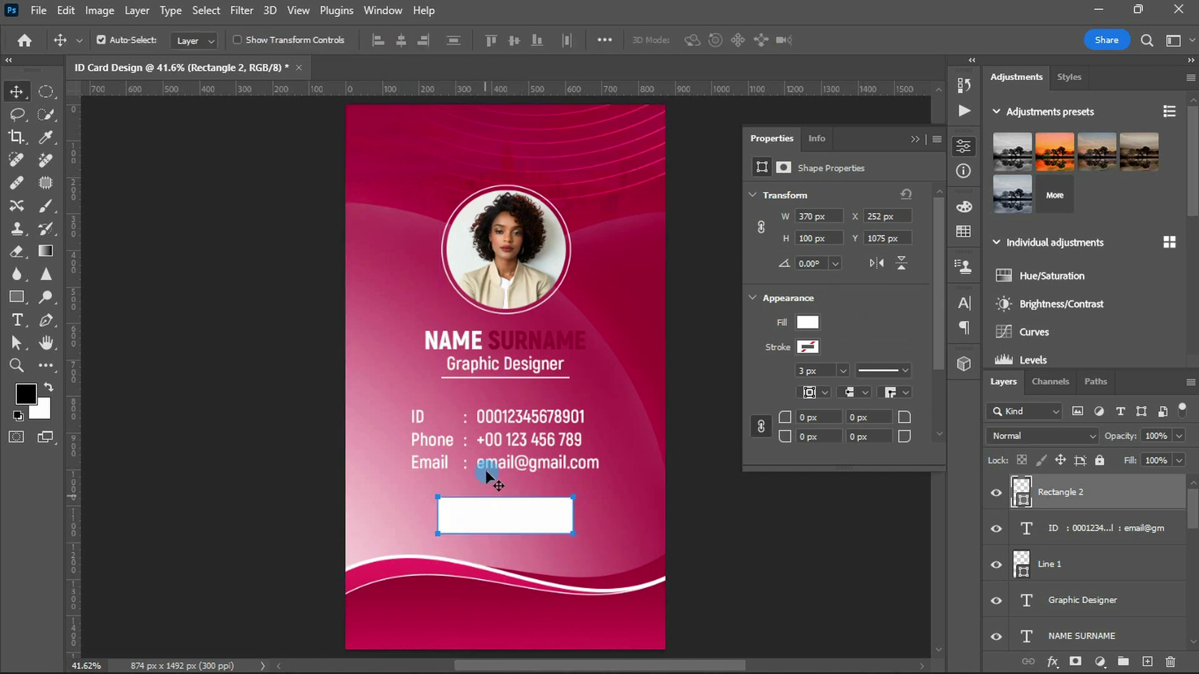
Place the barcode image, scale it into the white rectangle, and align it centred
{"action": "key", "text": "ctrl+v"}
{"action": "left_click_drag", "start_coordinate": [511, 331], "coordinate": [502, 518]}
{"action": "key", "text": "Return"}
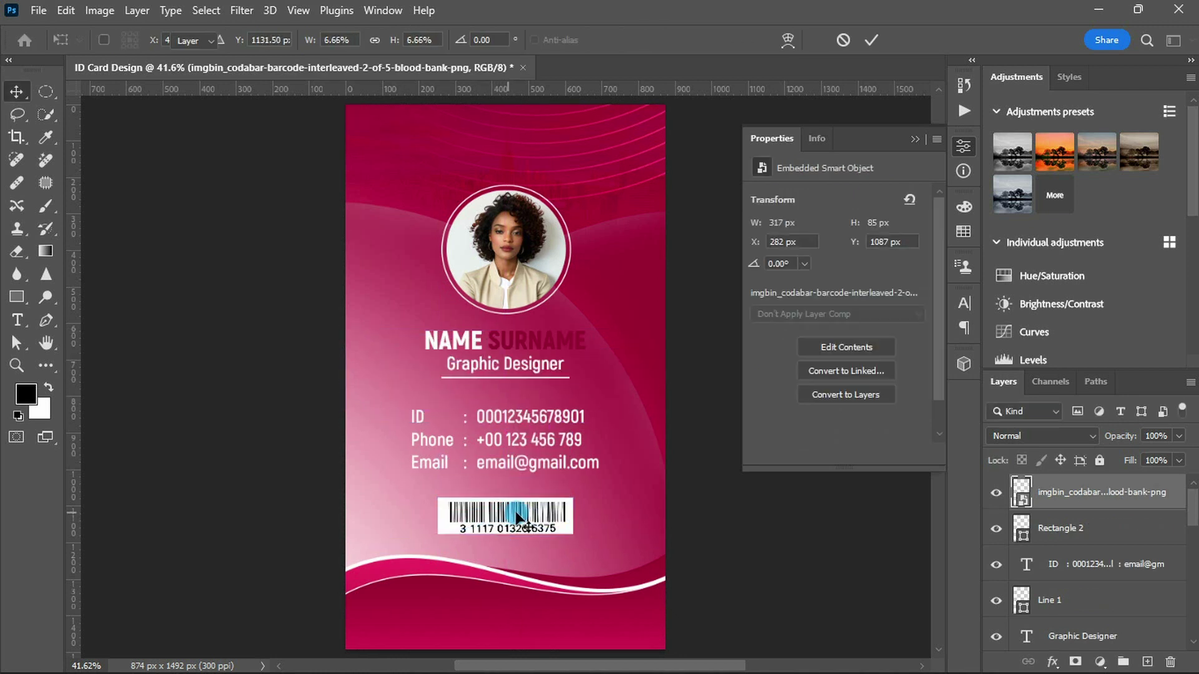
{"action": "left_click", "coordinate": [401, 40]}
{"action": "left_click", "coordinate": [514, 40]}
{"action": "key", "text": "t"}
{"action": "left_click", "coordinate": [458, 630]}
{"action": "type", "text": "0"}
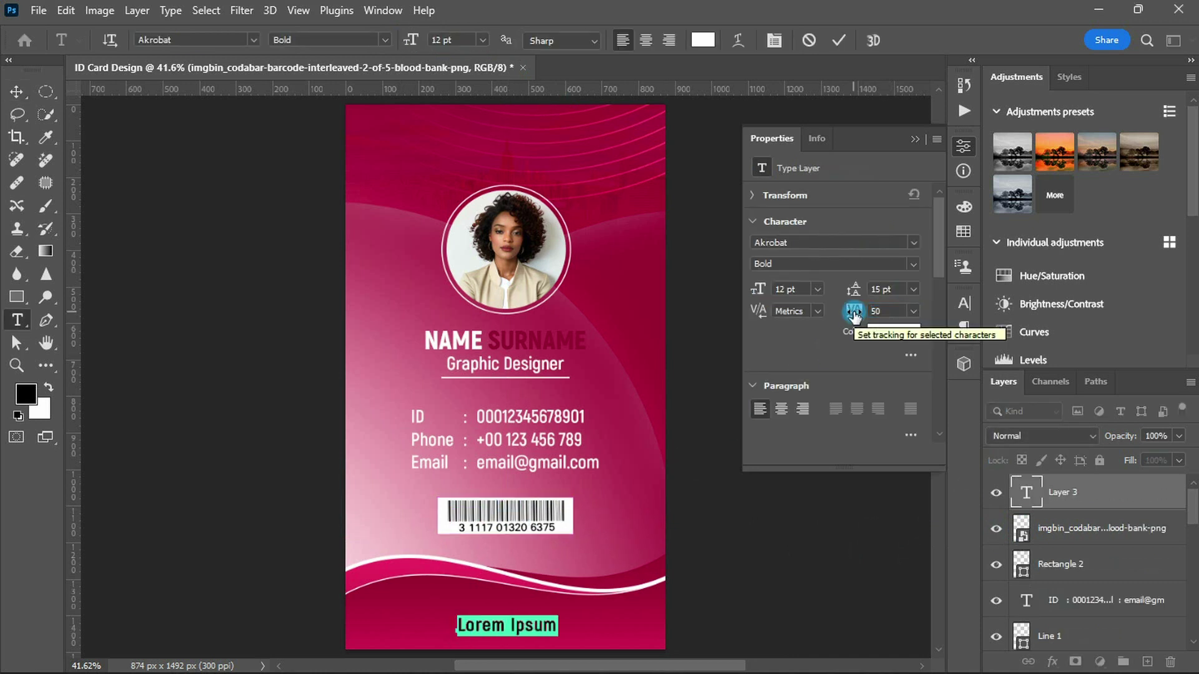
{"action": "key", "text": "Return"}
{"action": "type", "text": "www.website.com"}
{"action": "key", "text": "ctrl+Return"}
Centre the website text horizontally on the card and clear the selection
{"action": "key", "text": "v"}
{"action": "key", "text": "ctrl+a"}
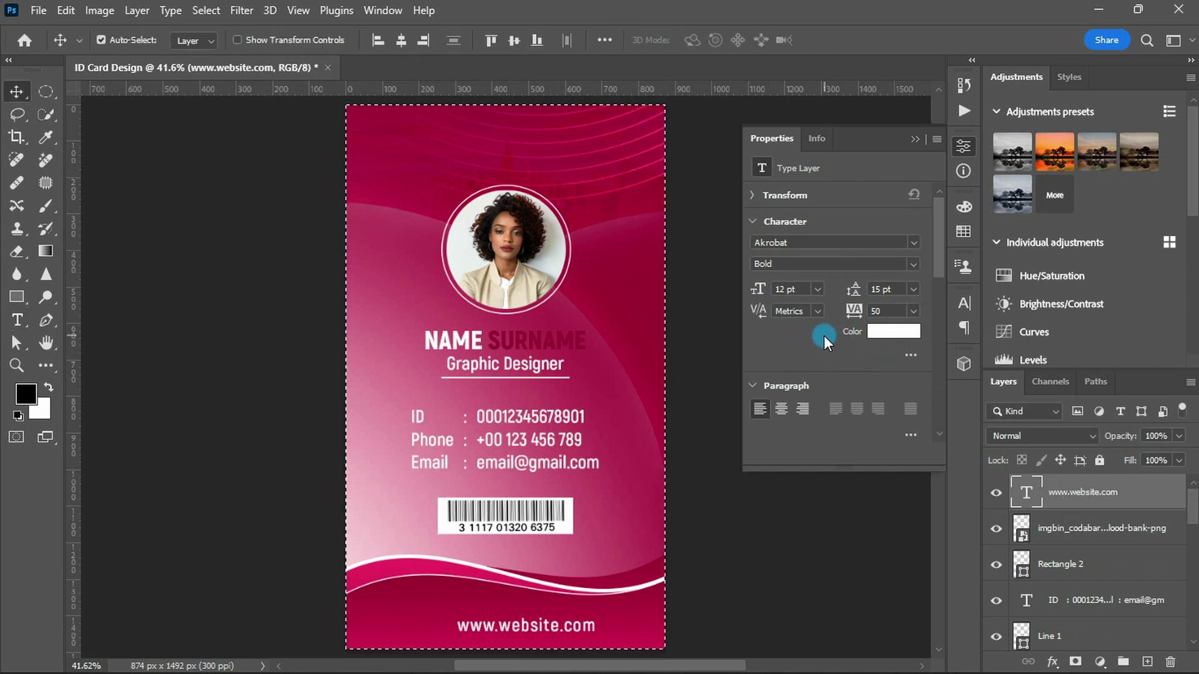
{"action": "left_click", "coordinate": [402, 40]}
{"action": "key", "text": "ctrl+d"}
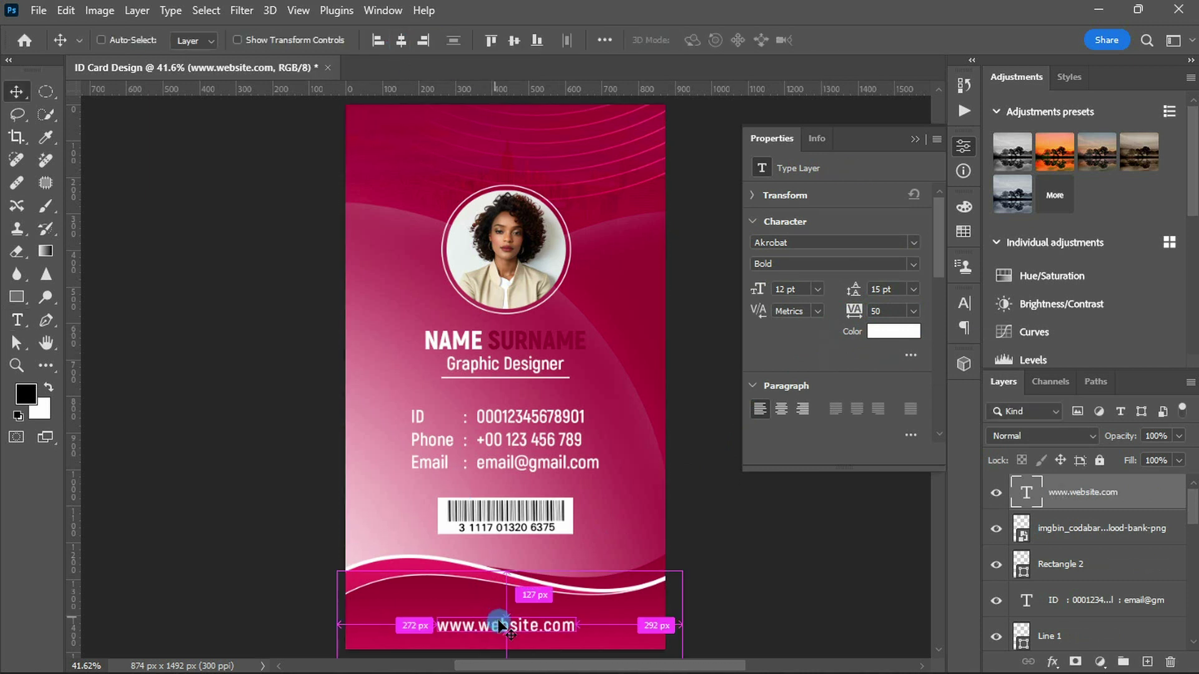
{"action": "left_click", "coordinate": [636, 354]}
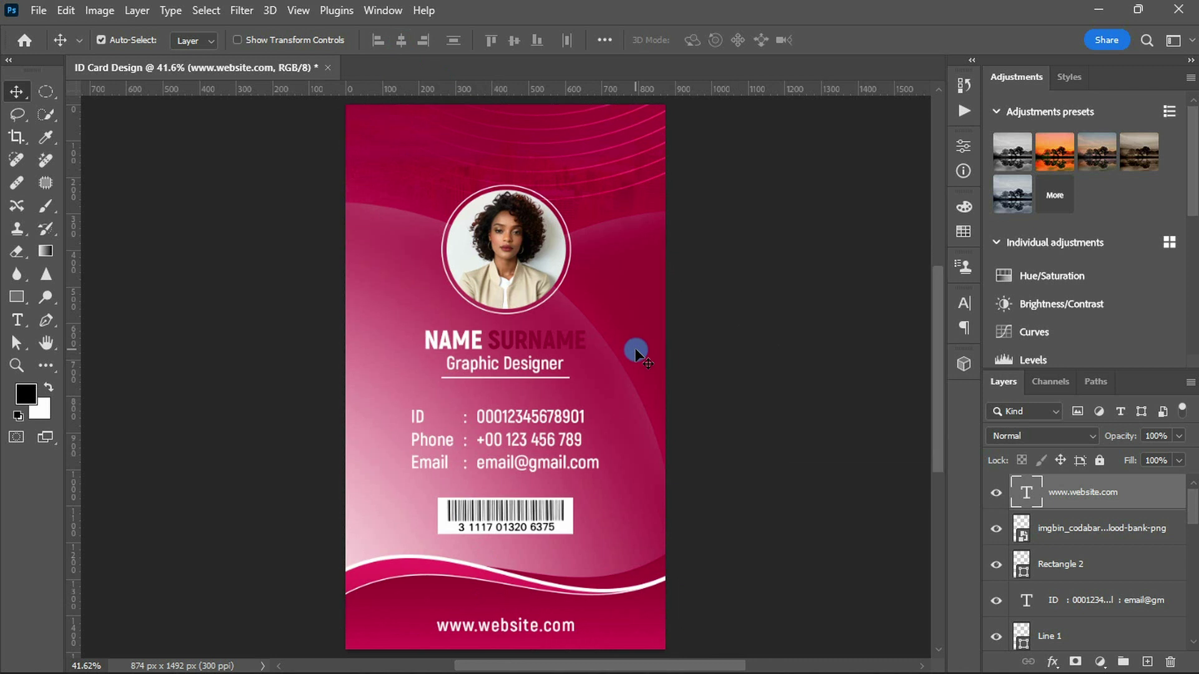